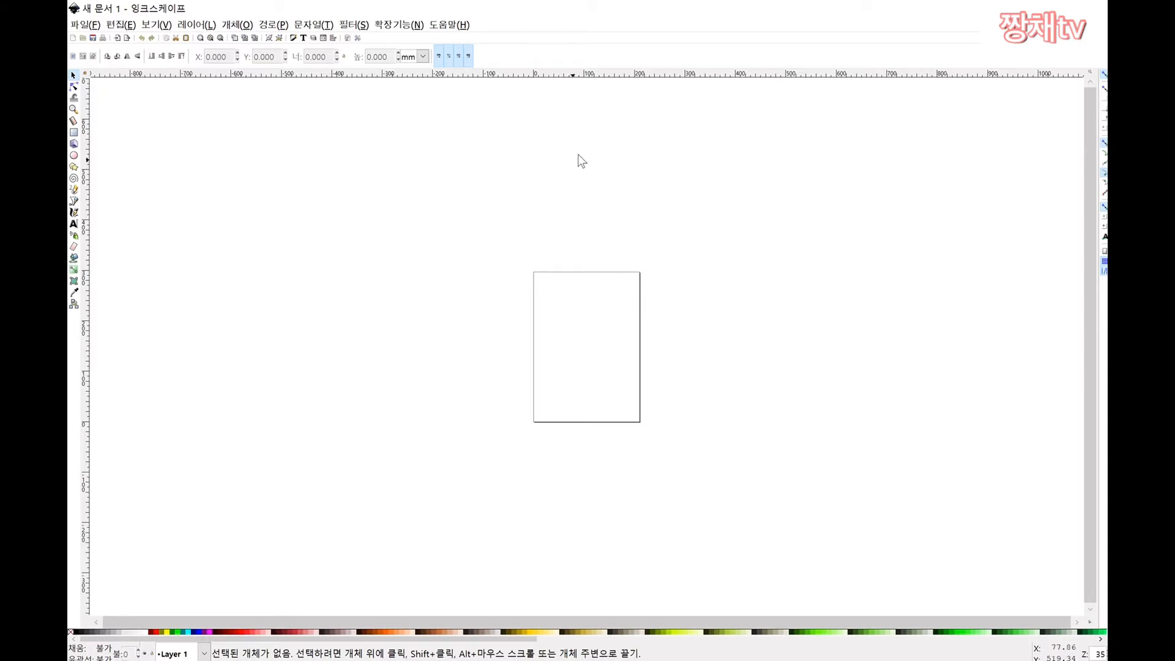
Step: Browse the File menu commands and close it without choosing anything
left_click(89, 26)
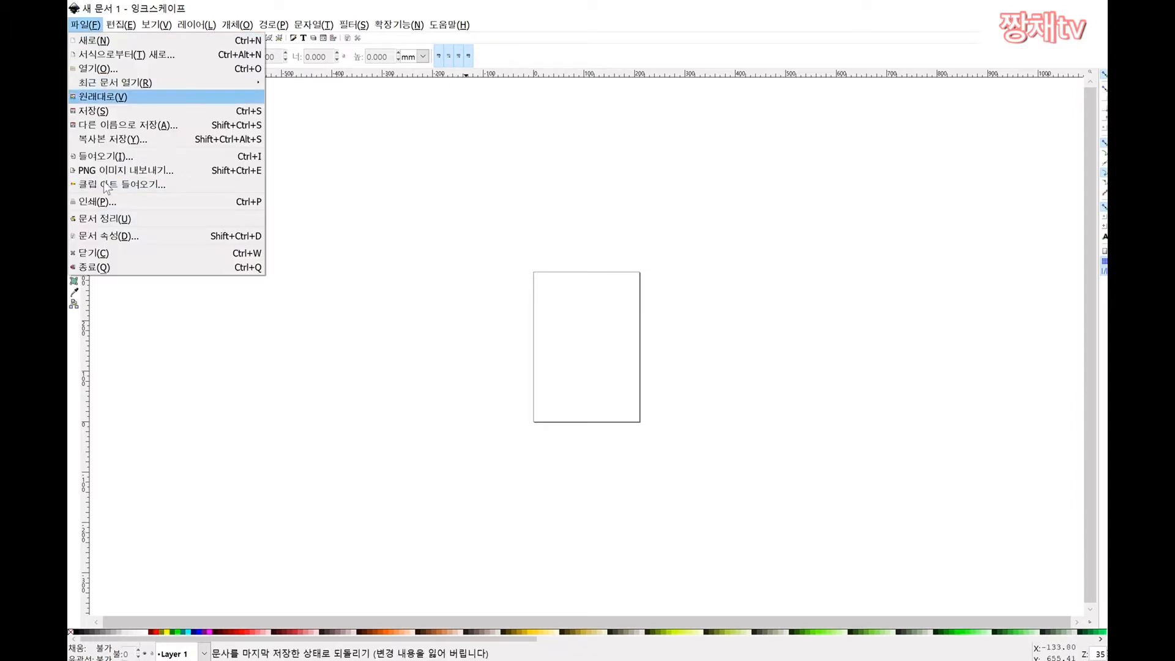
mouse_move(157, 25)
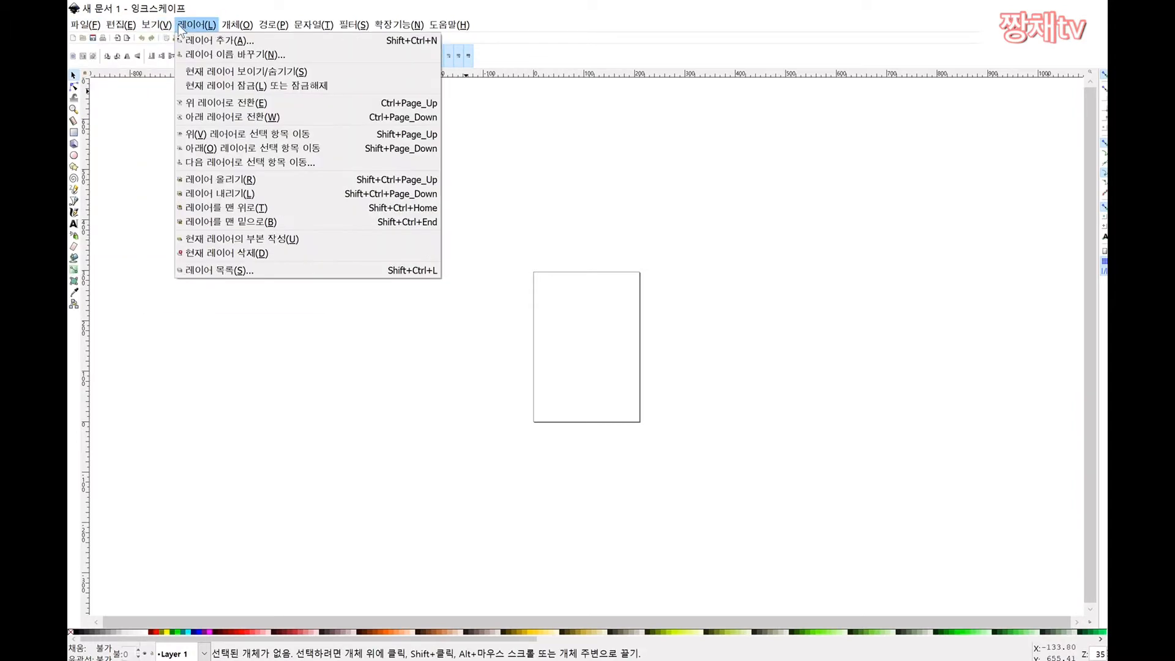
mouse_move(240, 27)
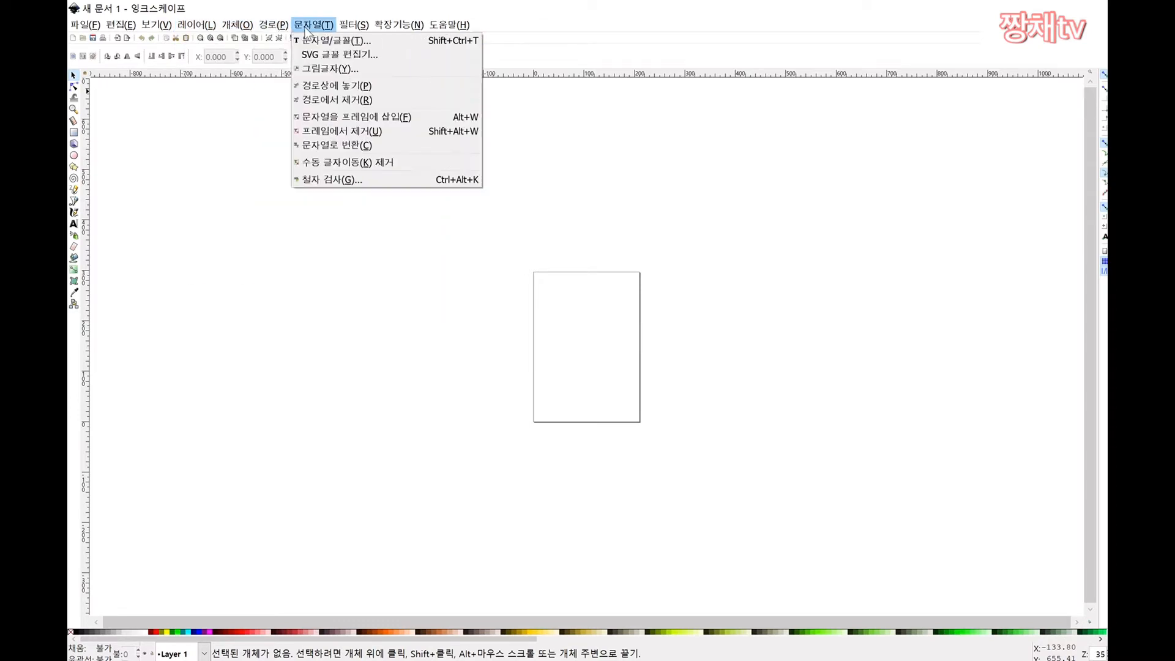
mouse_move(354, 28)
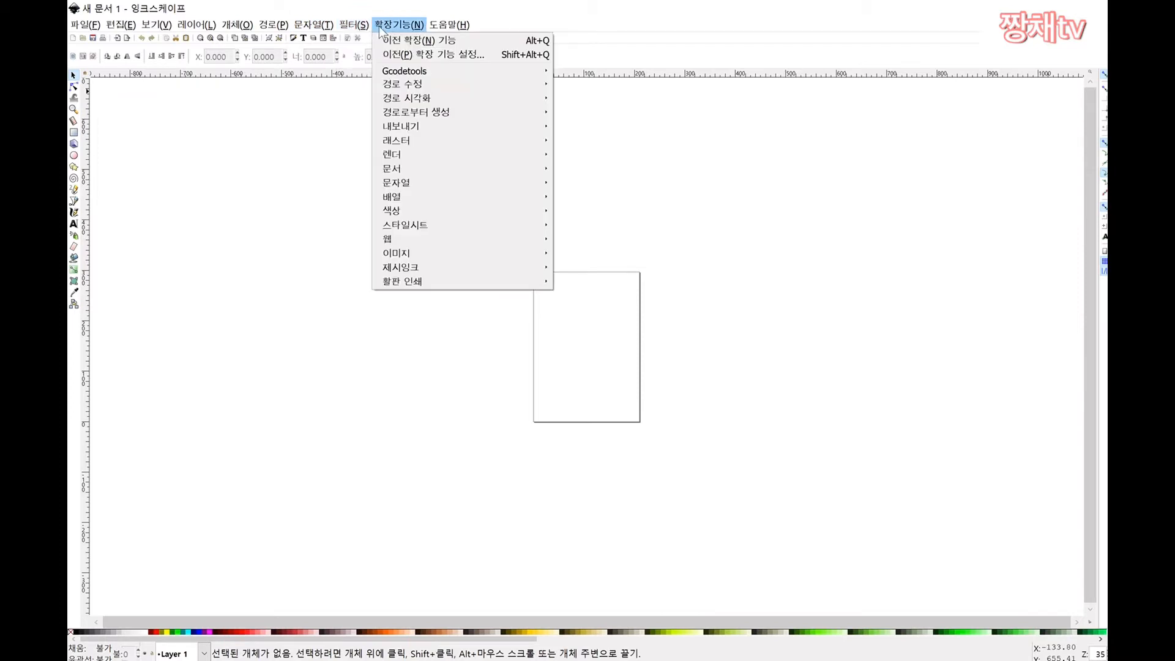
mouse_move(399, 25)
left_click(288, 160)
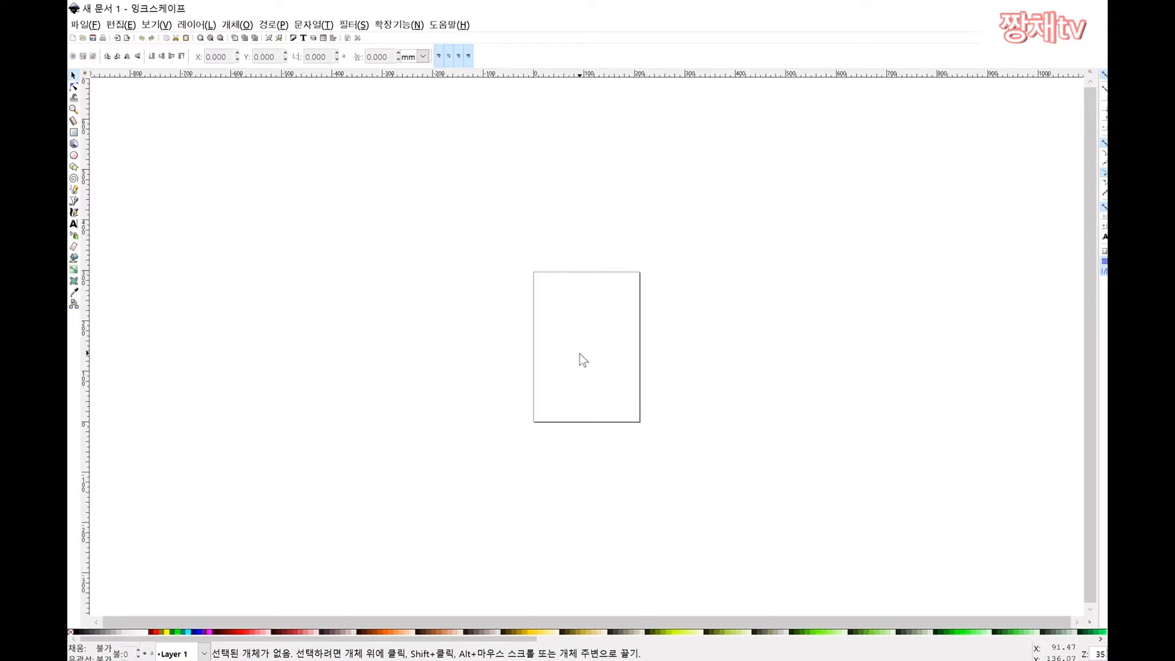
Step: Zoom the blank page in to about 198% using Ctrl+scroll
key("ctrl")
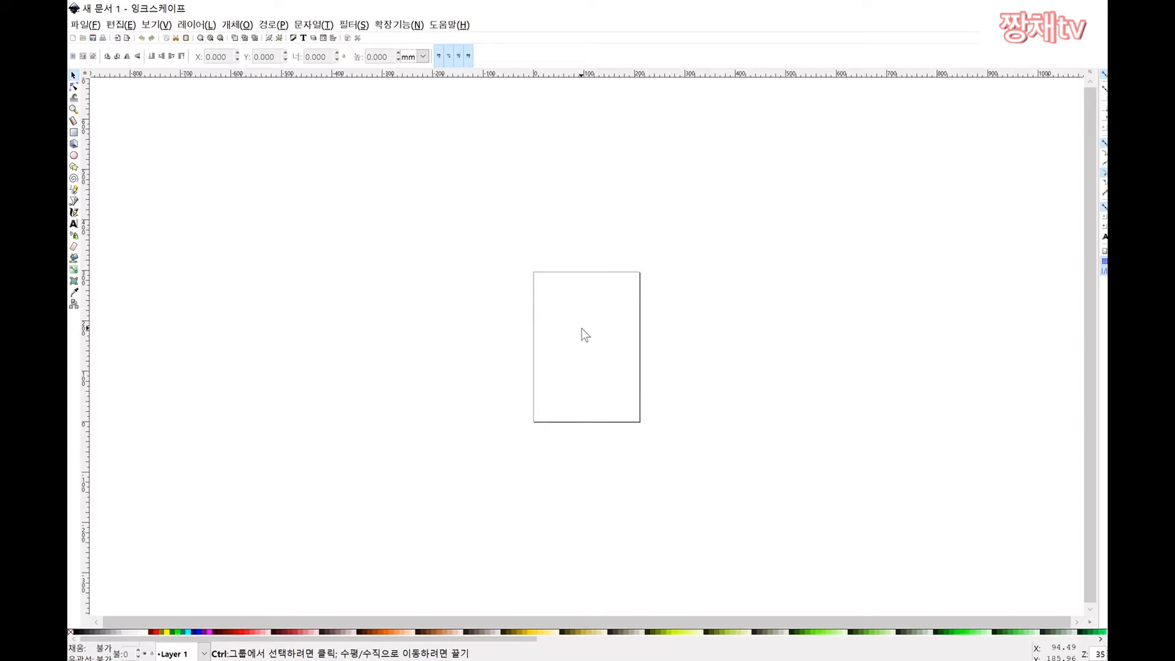
scroll(592, 333, "up", 5)
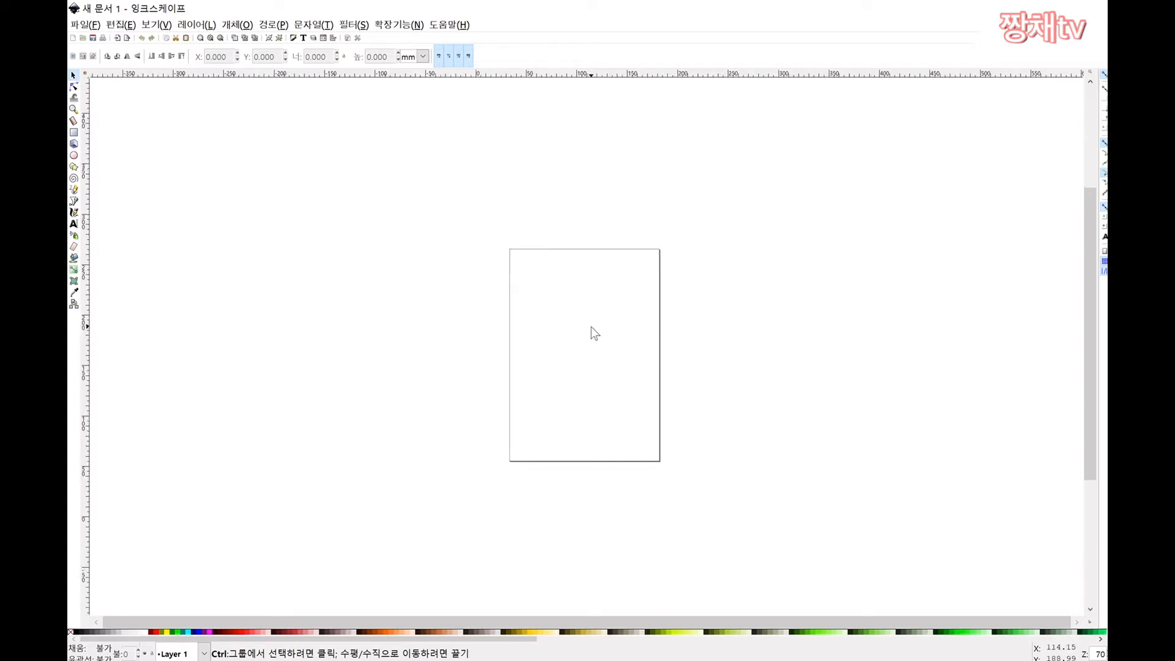
scroll(598, 346, "down", 7)
scroll(592, 336, "up", 5)
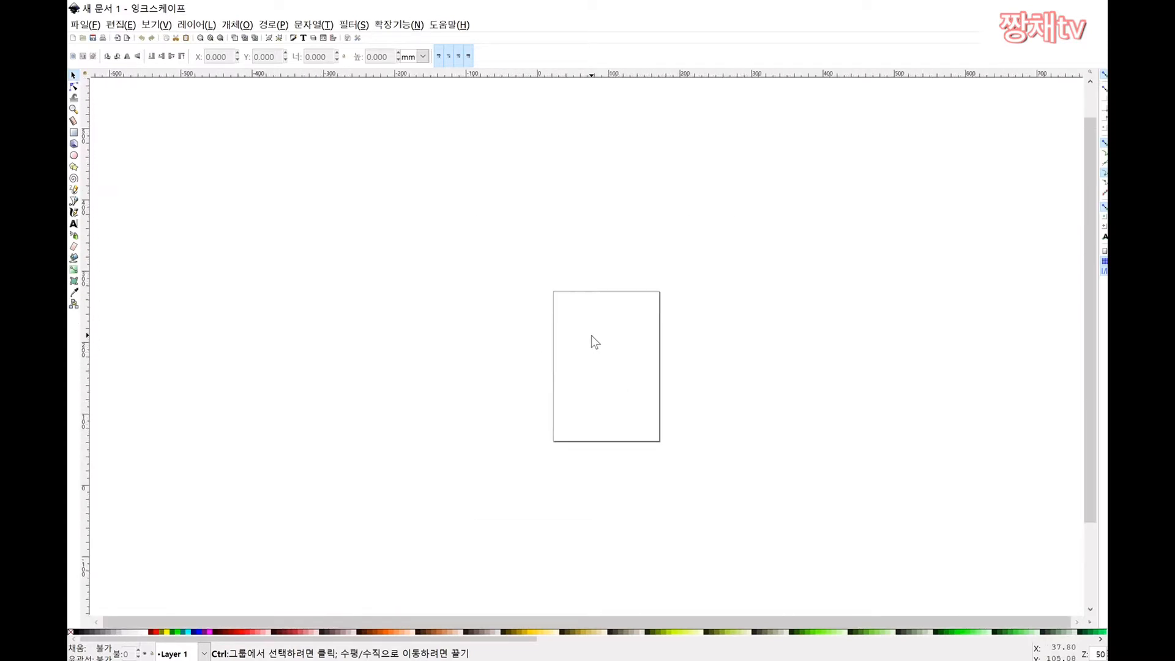
scroll(593, 336, "down", 3)
scroll(594, 337, "up", 3)
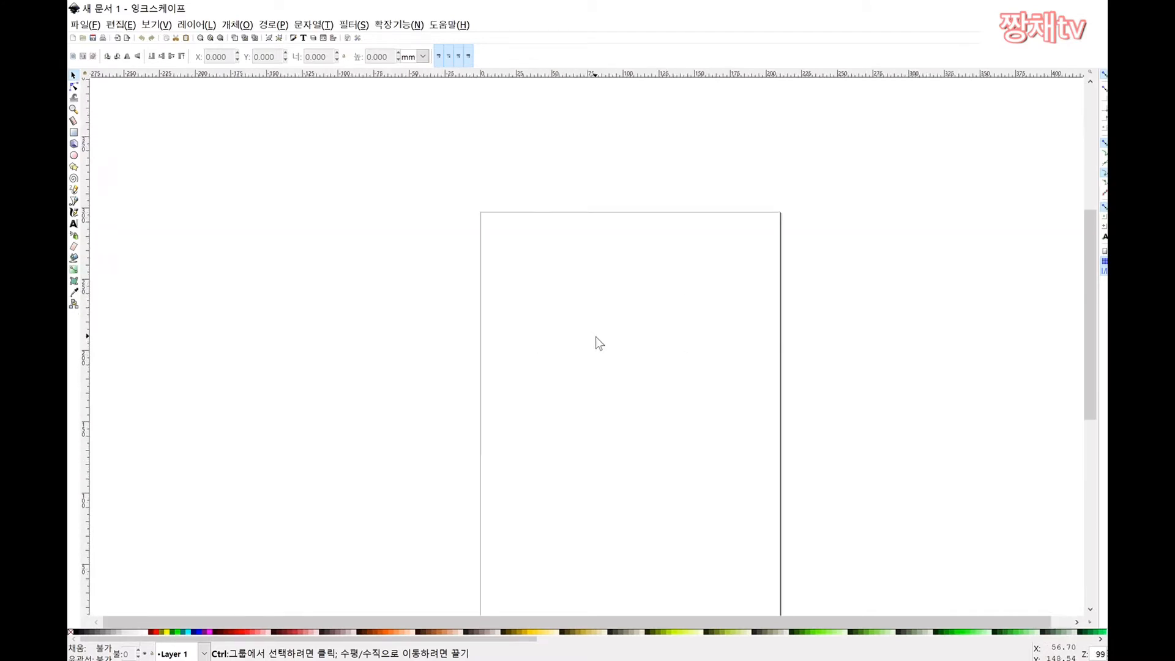
scroll(596, 341, "down", 2)
scroll(596, 343, "down", 1)
scroll(600, 342, "up", 4)
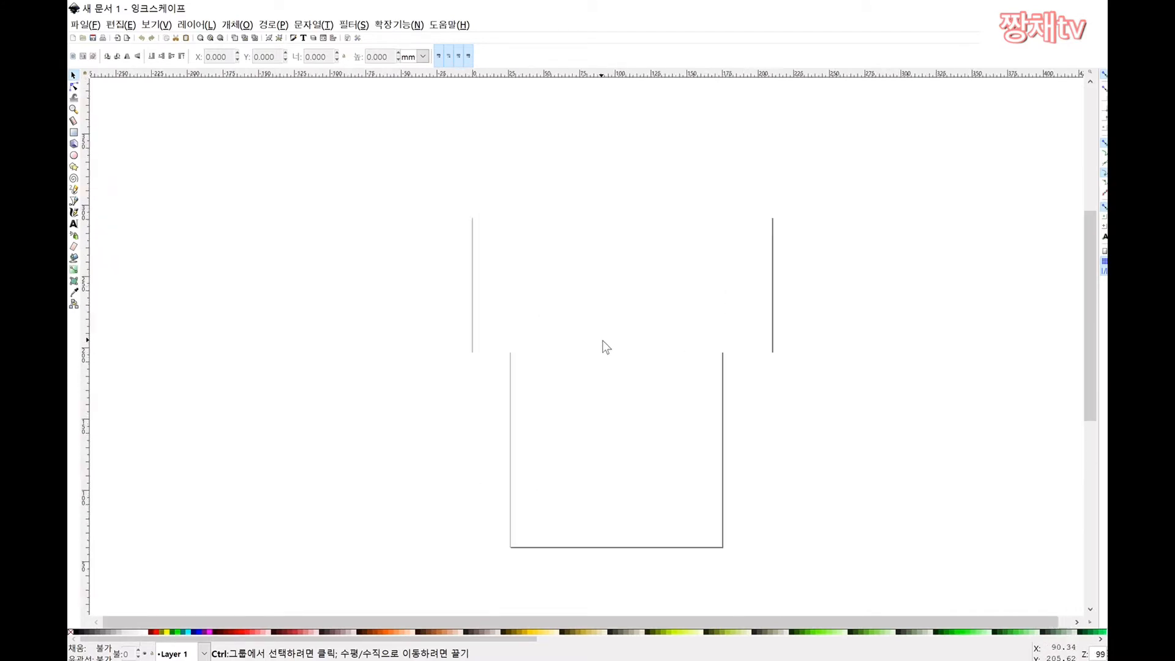
scroll(604, 342, "down", 2)
scroll(604, 341, "up", 1)
scroll(604, 342, "up", 1)
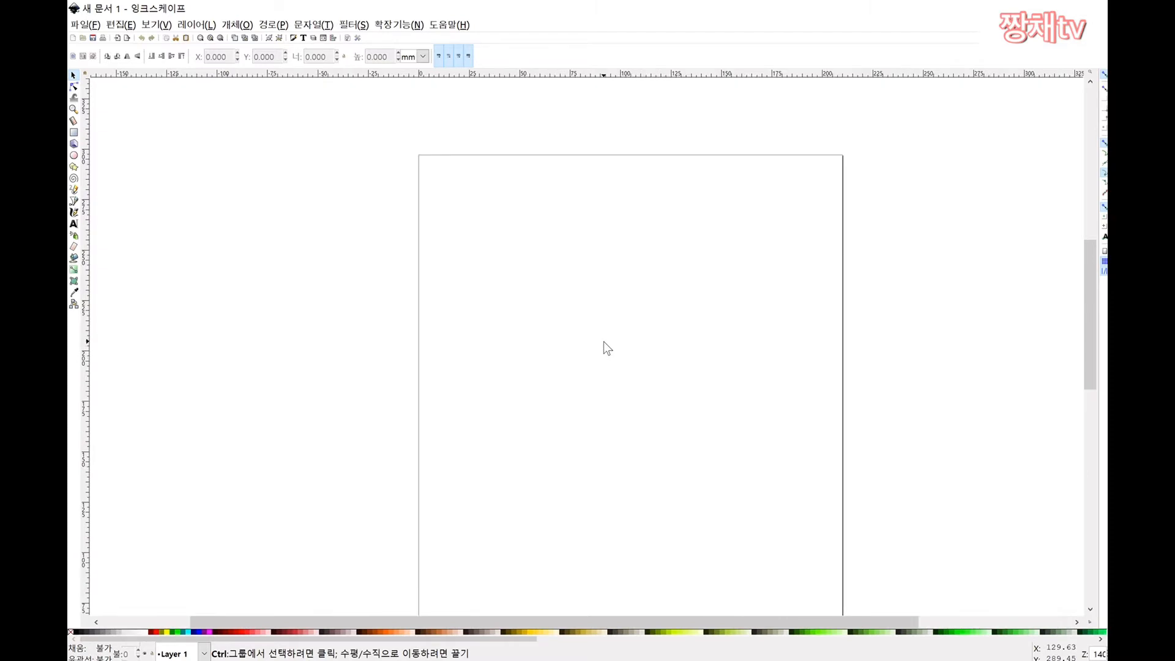
scroll(603, 341, "down", 2)
scroll(604, 342, "up", 1)
scroll(604, 342, "down", 1)
scroll(606, 347, "down", 2)
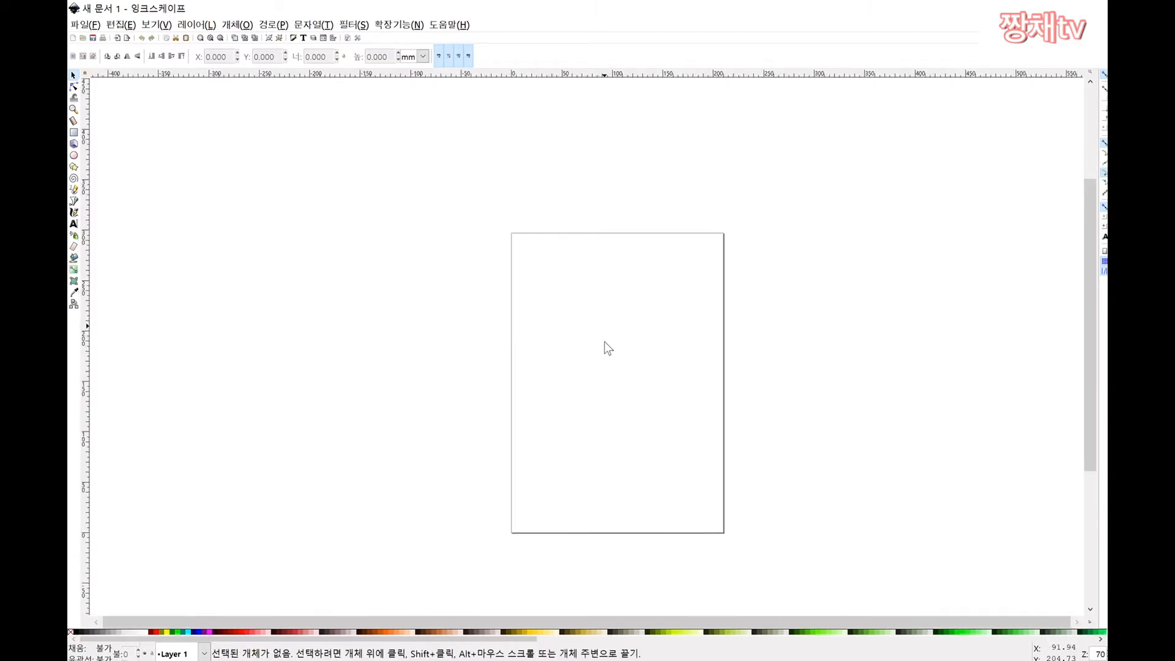
scroll(607, 340, "up", 1)
scroll(607, 340, "down", 1)
scroll(608, 340, "up", 4)
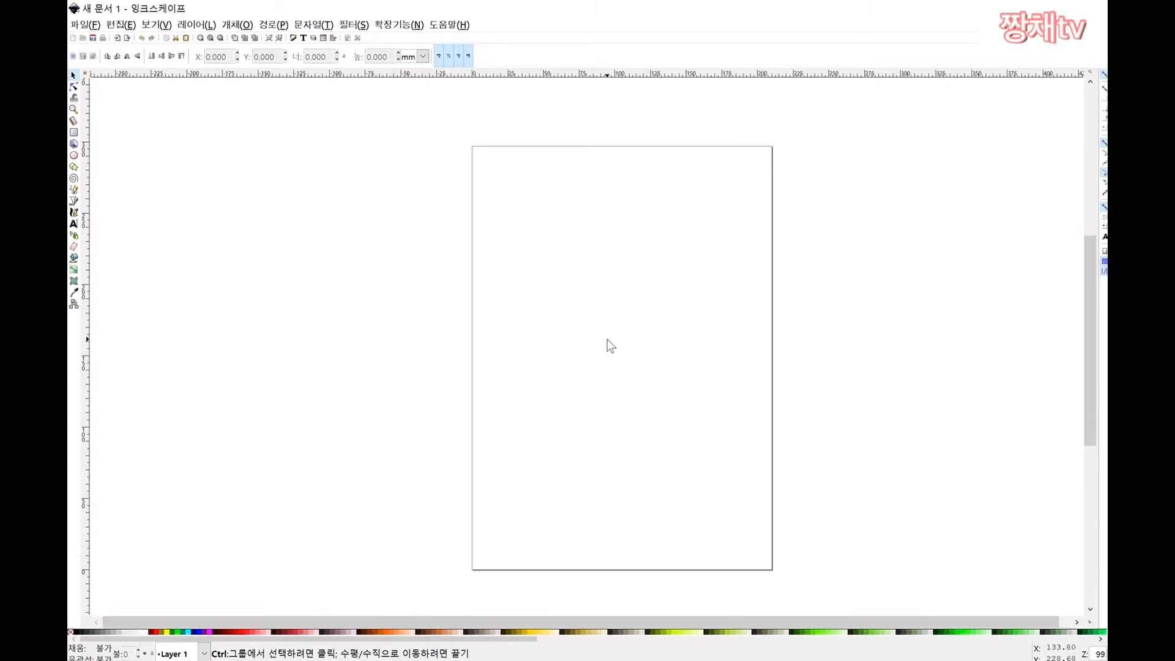
scroll(608, 339, "down", 2)
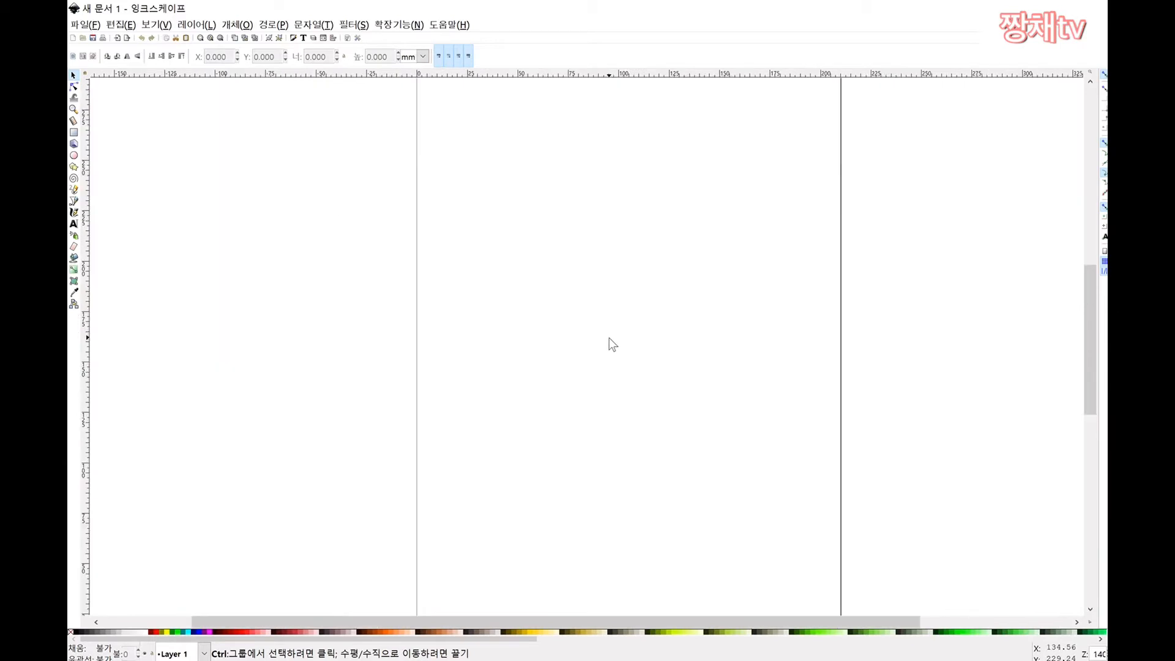
scroll(655, 271, "up", 1)
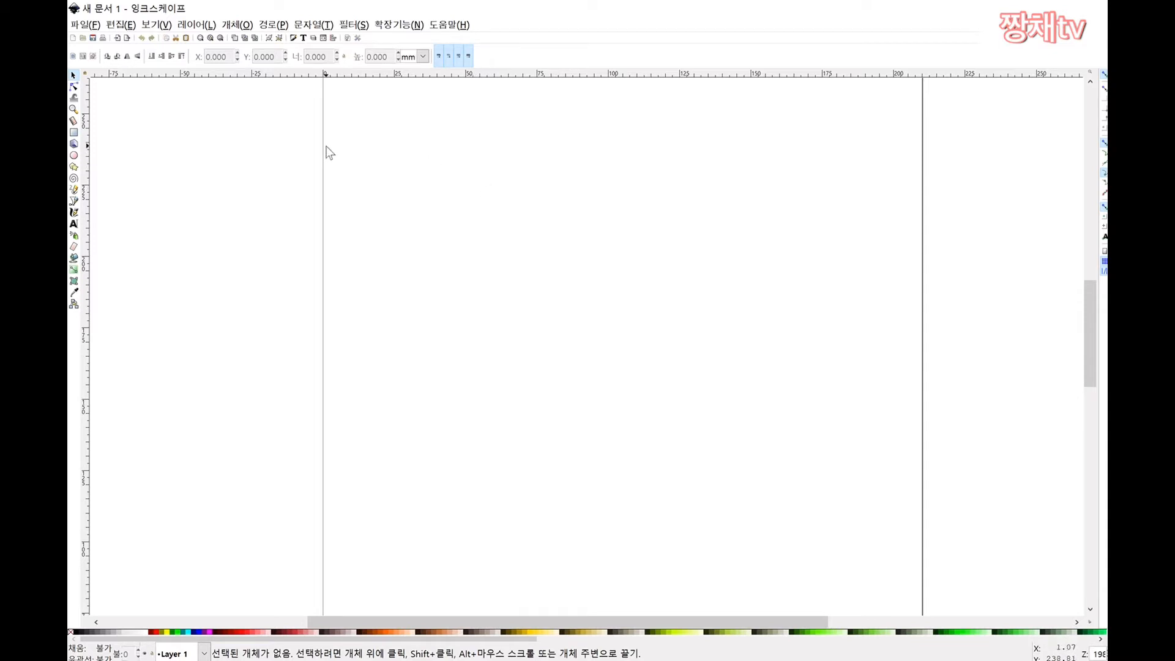
Step: Draw a large rectangle at the top and three smaller rectangles in a row below it
left_click(74, 132)
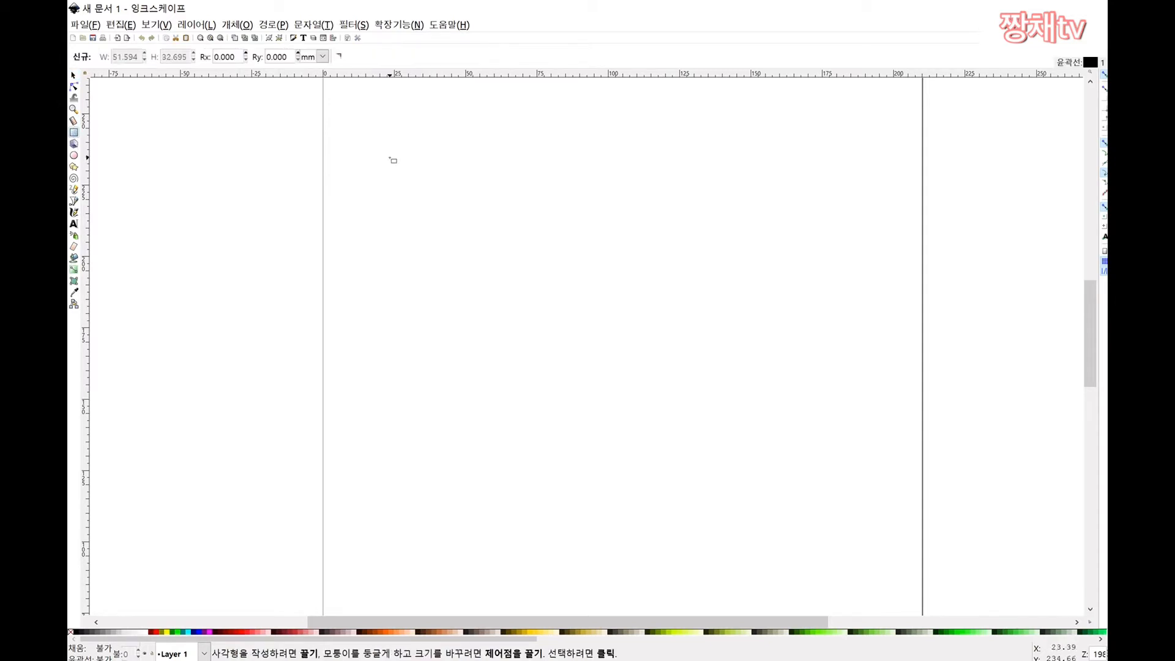
mouse_move(392, 156)
left_mouse_down()
mouse_move(404, 240)
mouse_move(527, 281)
mouse_move(758, 326)
mouse_move(741, 327)
left_mouse_up()
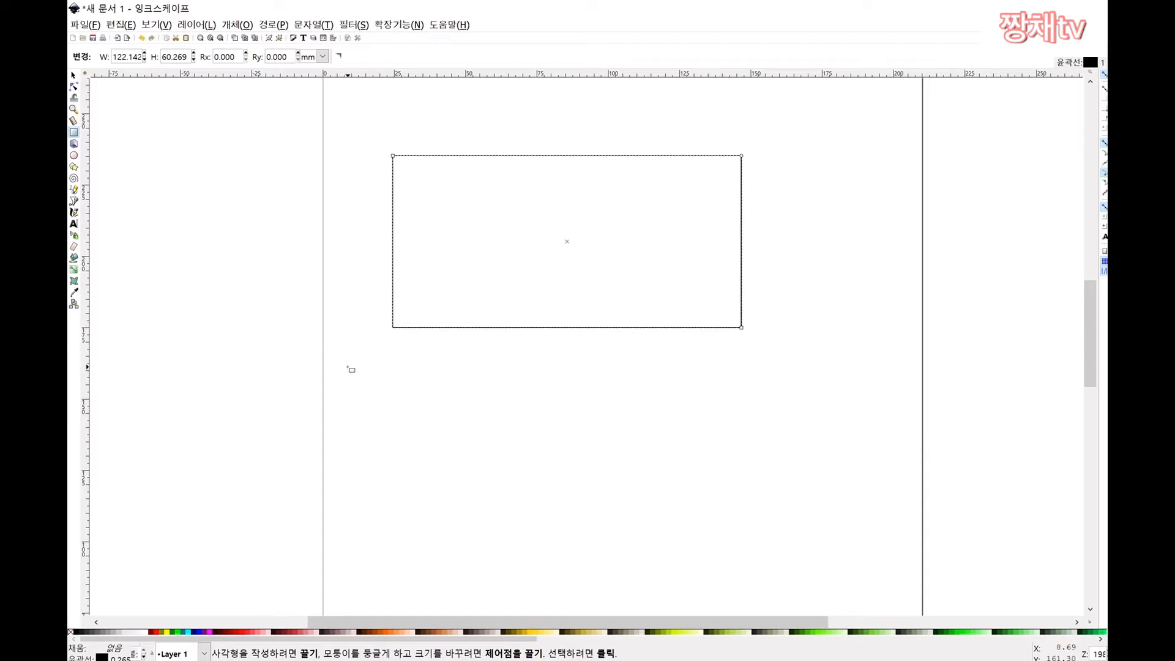
left_click_drag(347, 367, 440, 439)
left_click_drag(498, 378, 582, 469)
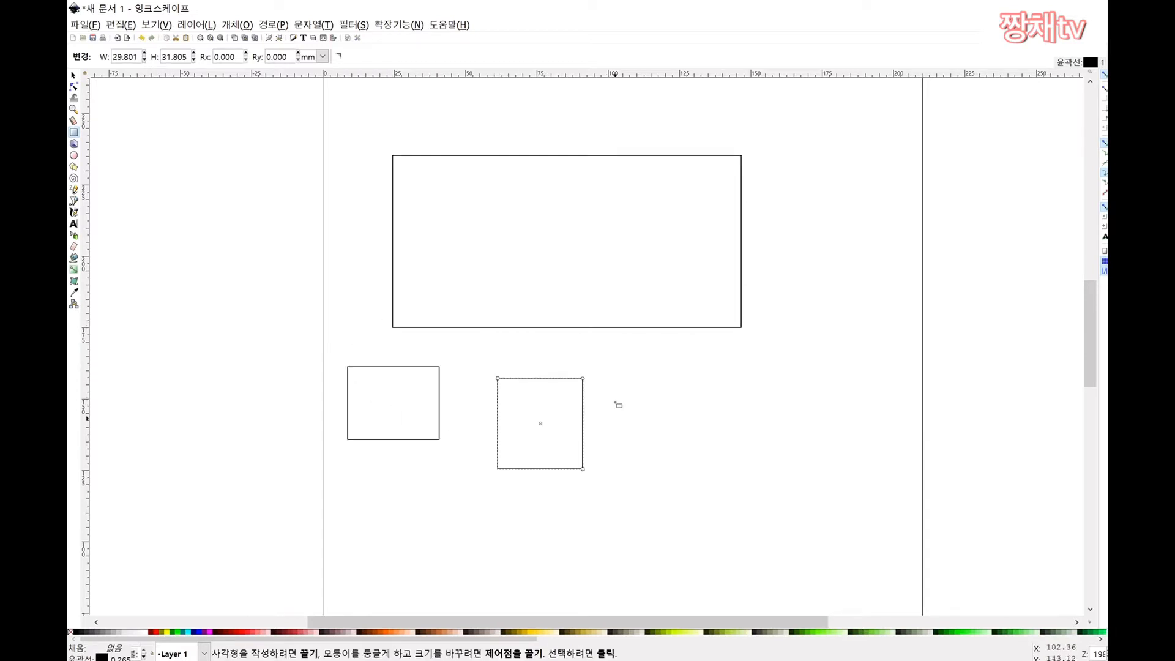
left_click_drag(615, 394, 765, 484)
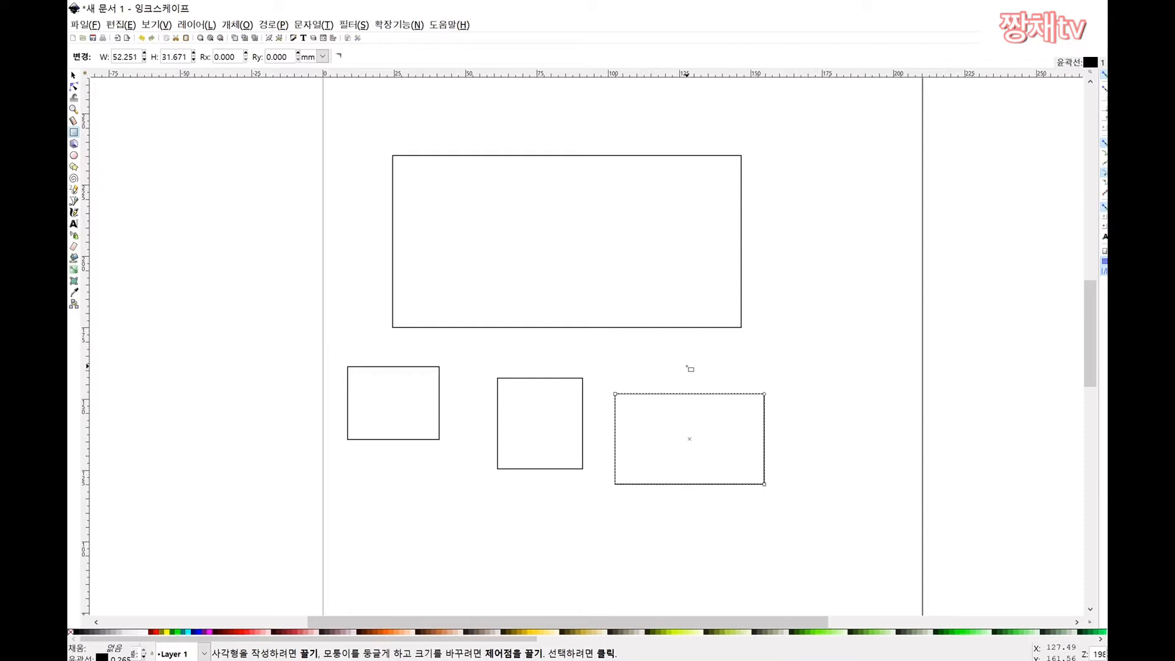
Step: With the Selector, rubber-band select the square and the right-hand rectangle
left_click(74, 75)
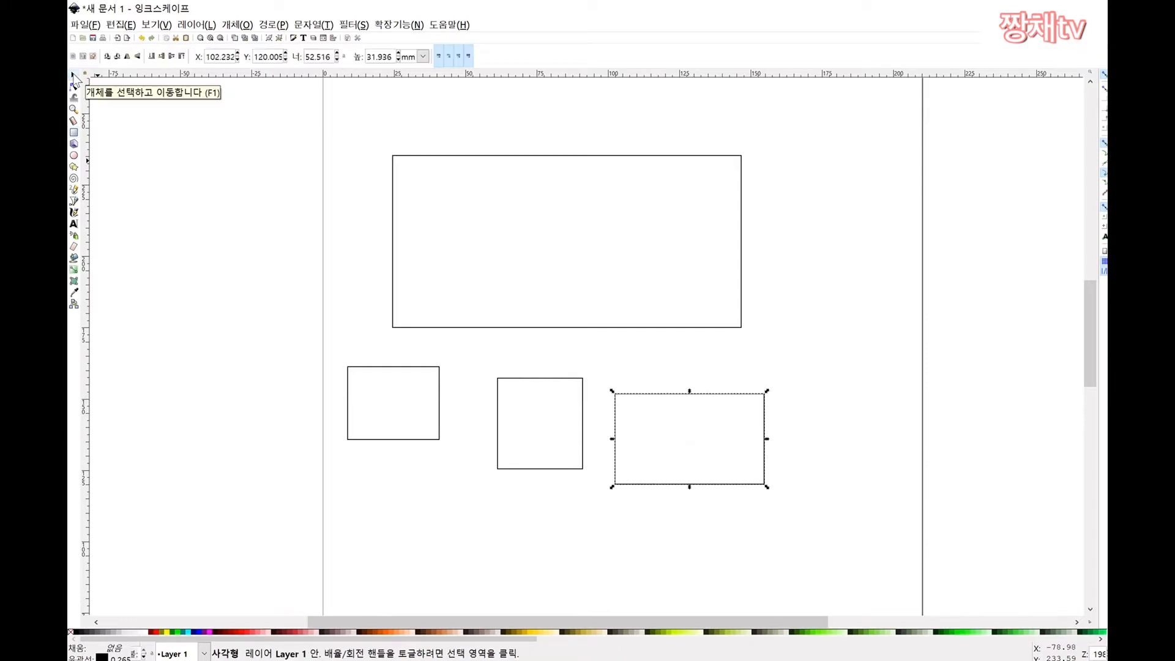
left_click(773, 369)
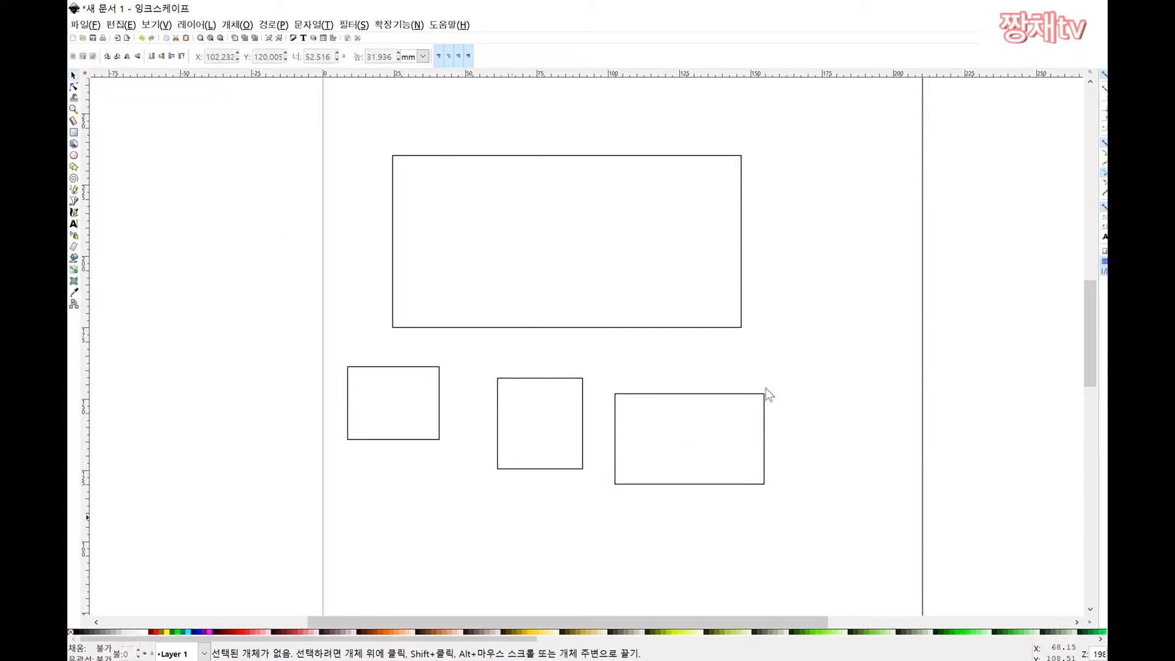
left_click_drag(592, 359, 355, 504)
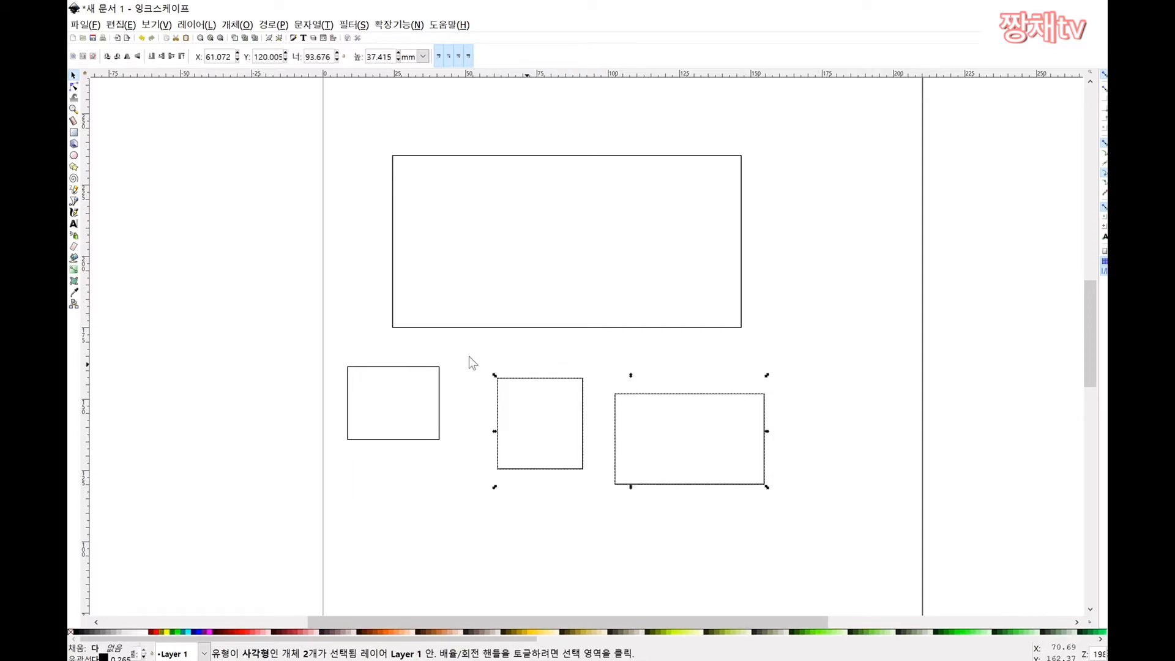
Step: Delete the two selected rectangles and the small lower-left rectangle
key("Delete")
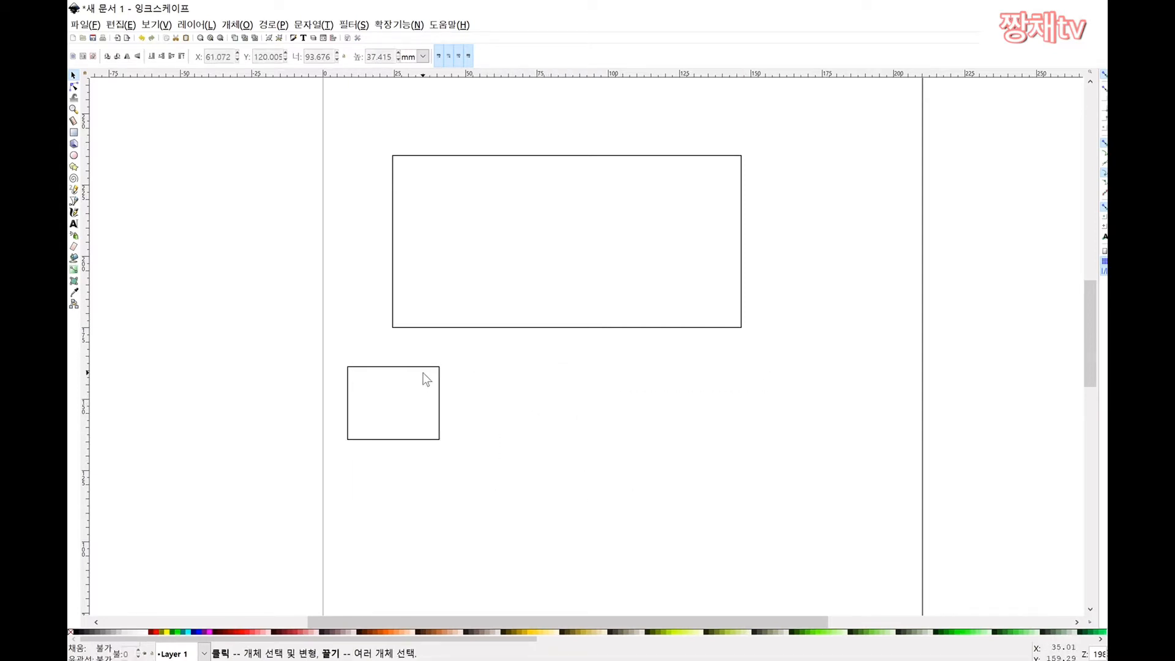
left_click(432, 368)
key("Delete")
scroll(737, 309, "up", 1)
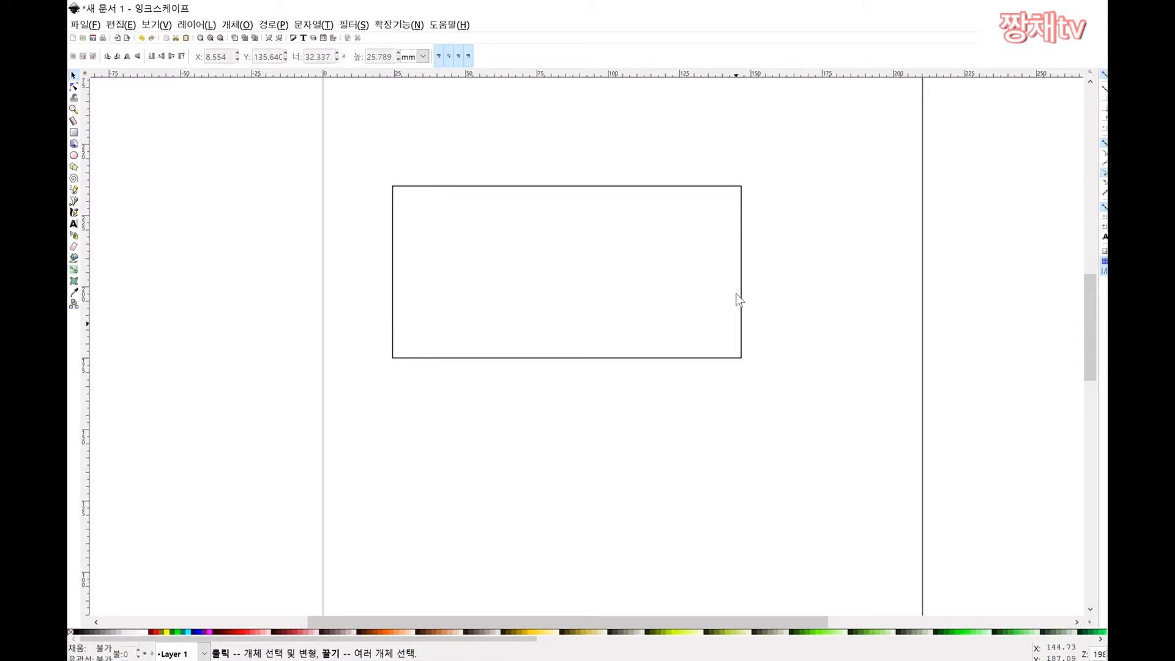
scroll(737, 299, "up", 3)
scroll(680, 277, "down", 1)
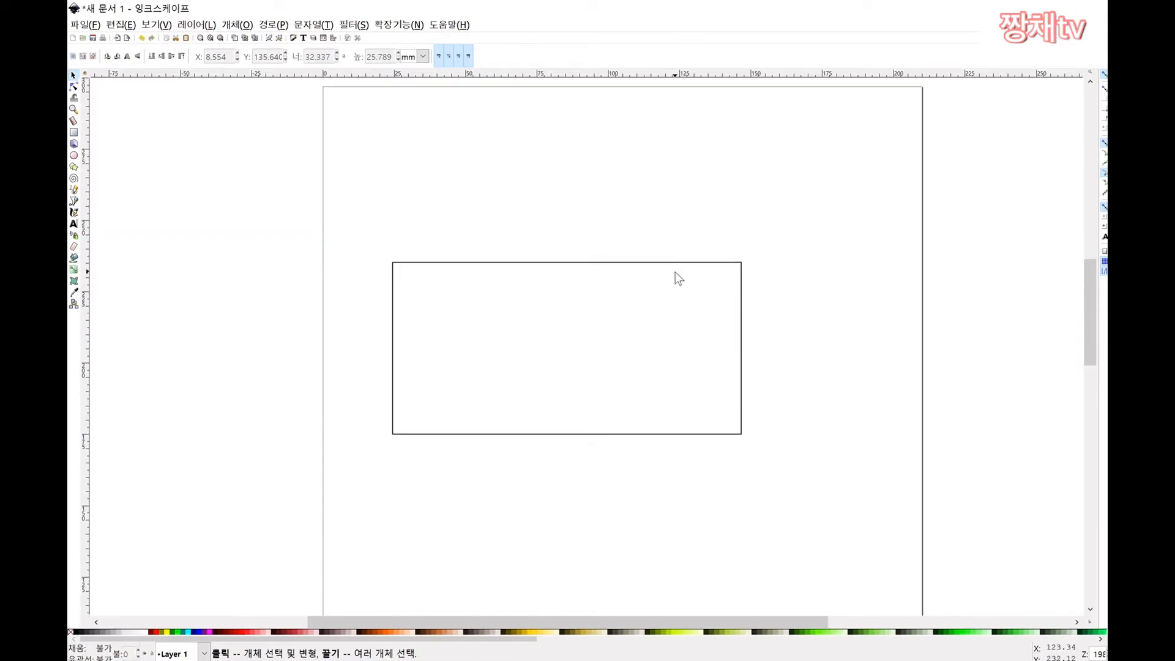
Step: Move the large rectangle slightly to the right
left_click(633, 264)
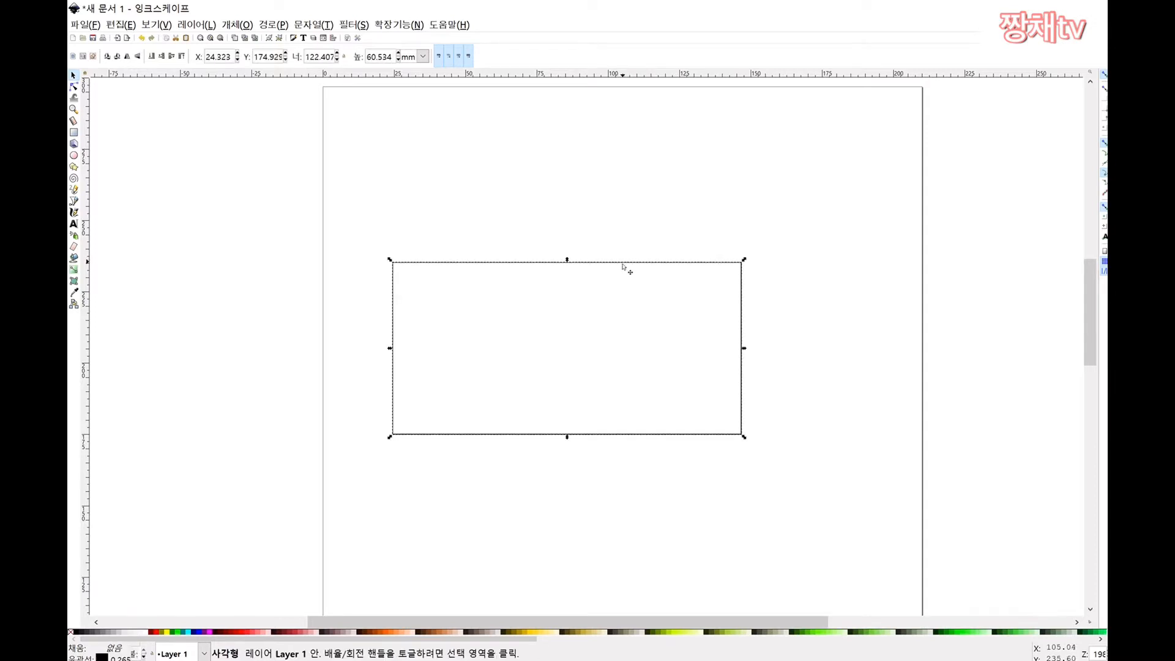
left_click(620, 286)
left_click(643, 263)
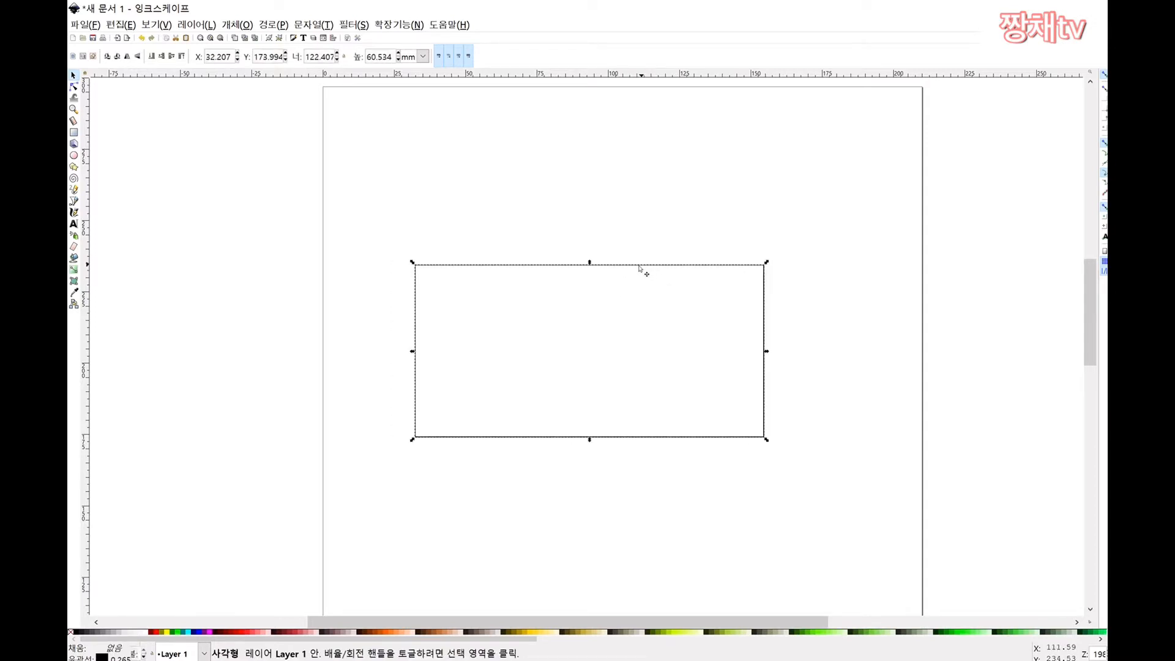
left_click_drag(643, 263, 686, 265)
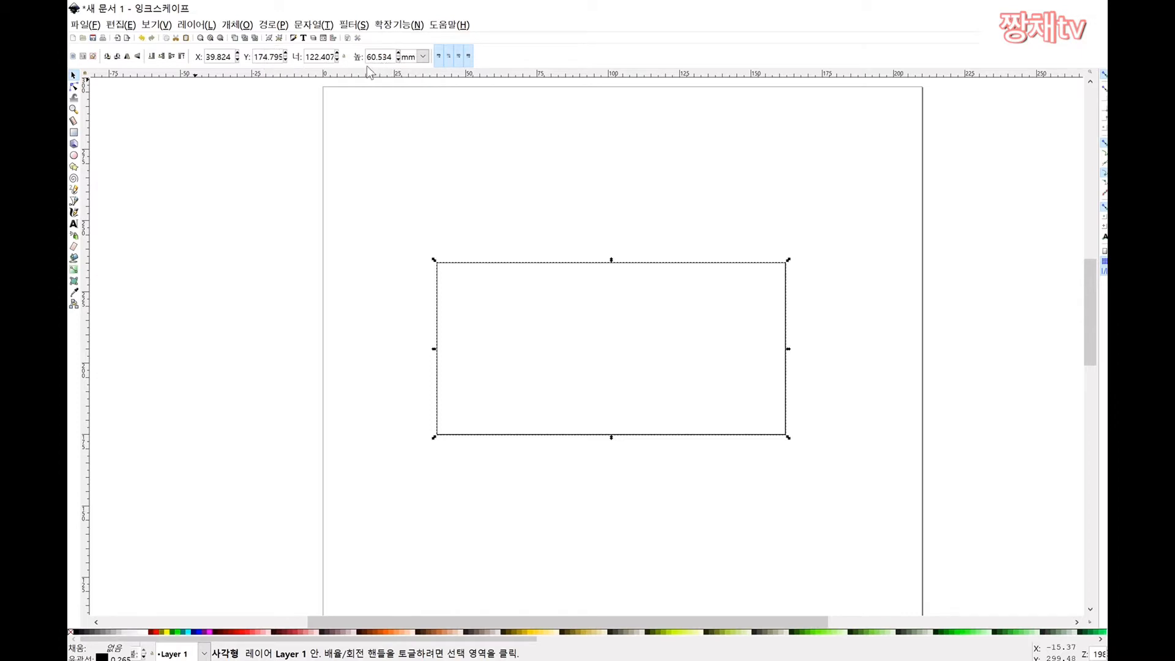
Step: Position the large rectangle at X 0 and Y 0 using the toolbar fields
left_click_drag(567, 336, 642, 244)
left_click(611, 264)
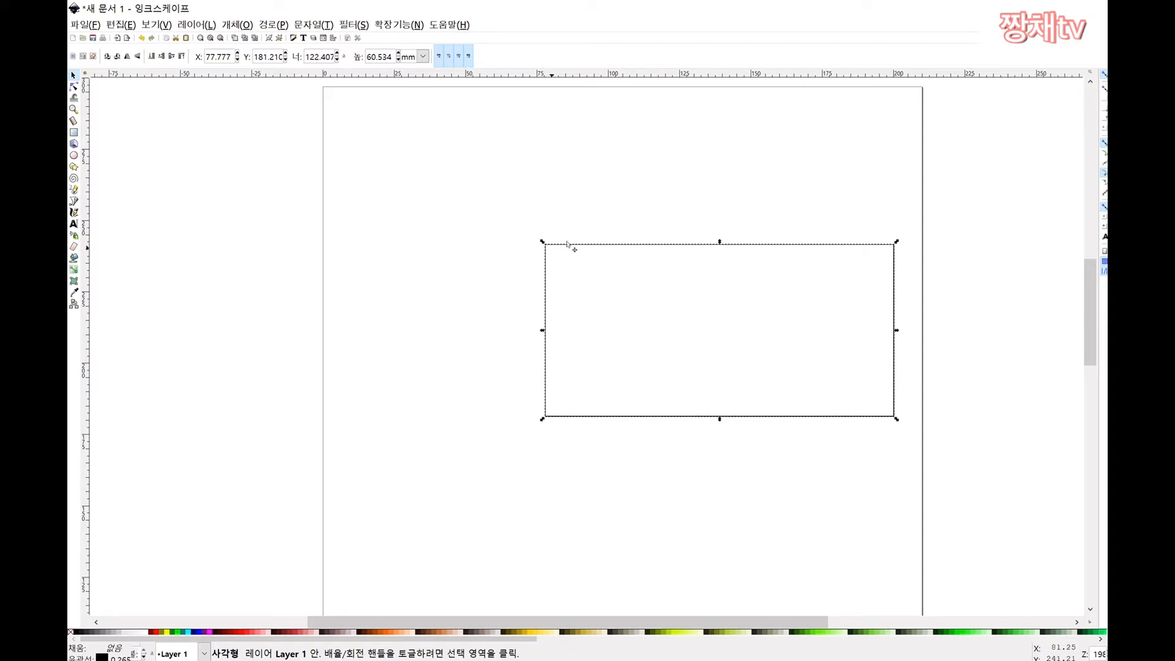
left_click_drag(568, 244, 378, 107)
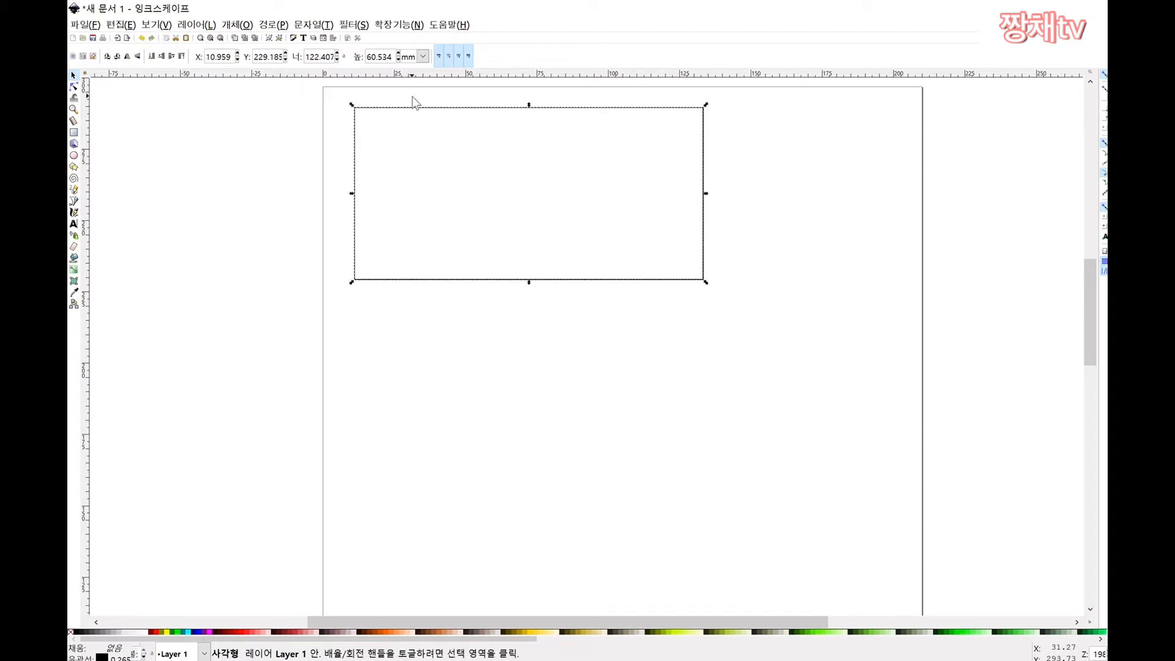
left_click_drag(216, 56, 226, 60)
left_click(227, 60)
double_click(227, 60)
type("0")
double_click(269, 60)
type("0")
key("Return")
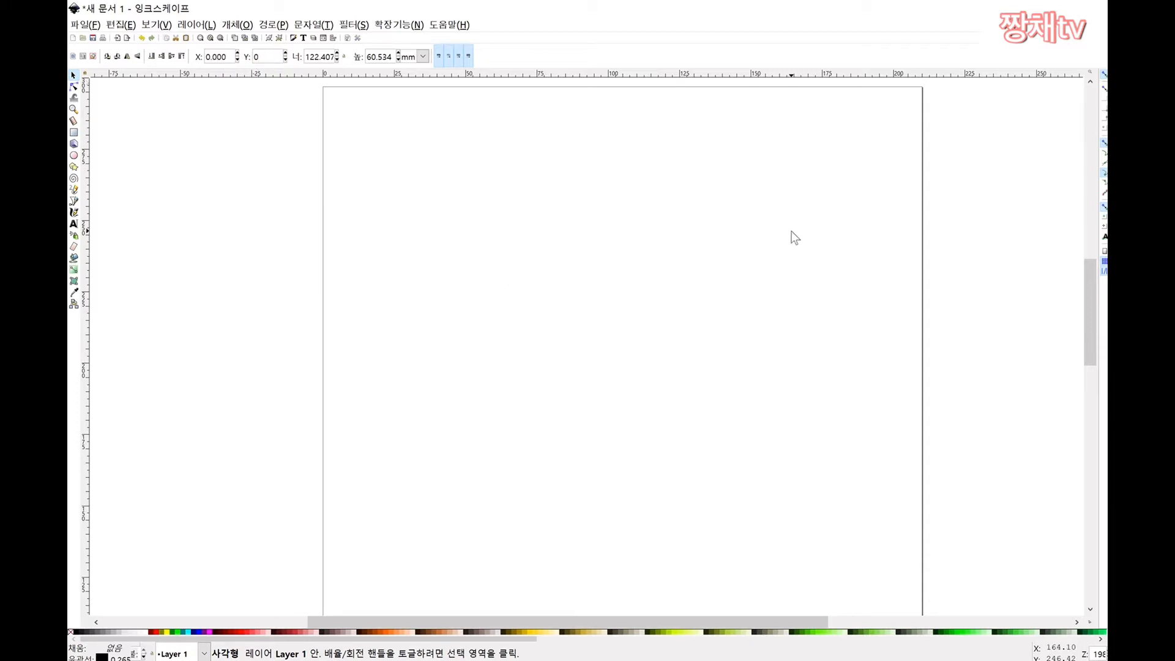
left_click(792, 230)
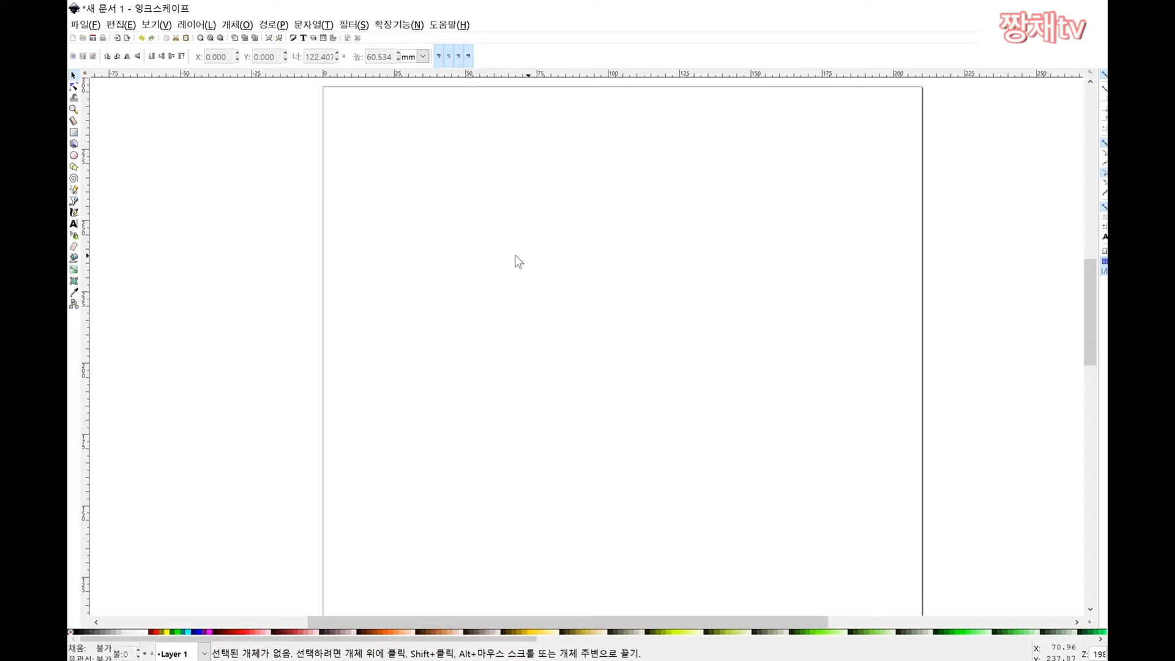
Step: Change the rectangle's Y position to 10 mm
scroll(465, 269, "down", 3)
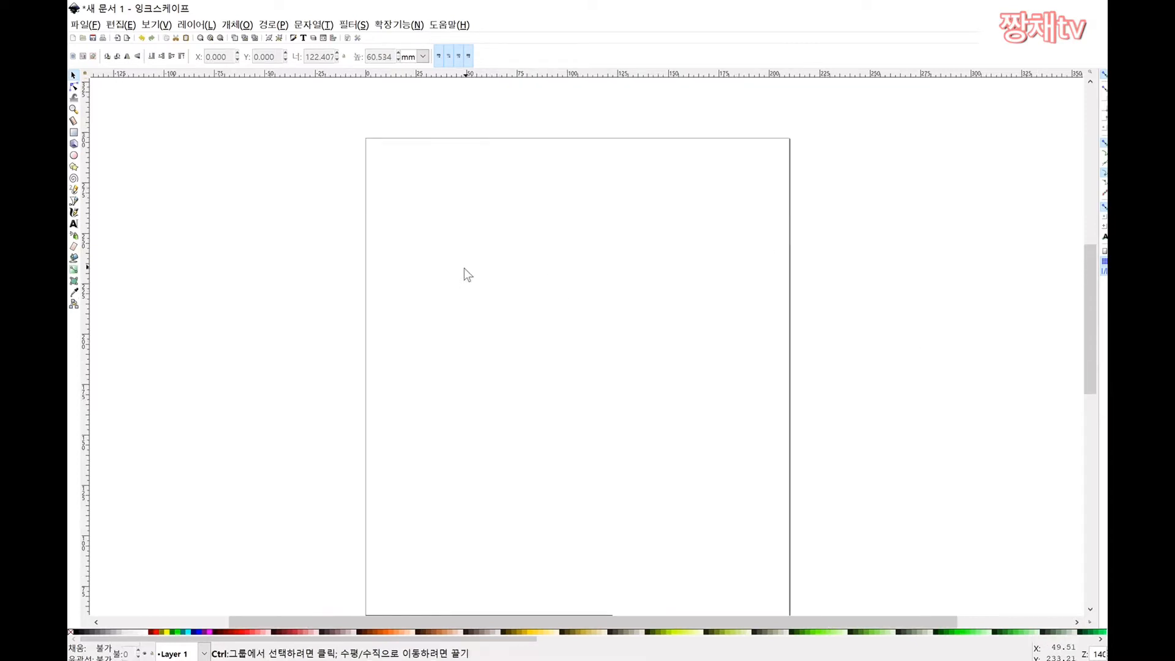
scroll(425, 295, "up", 1)
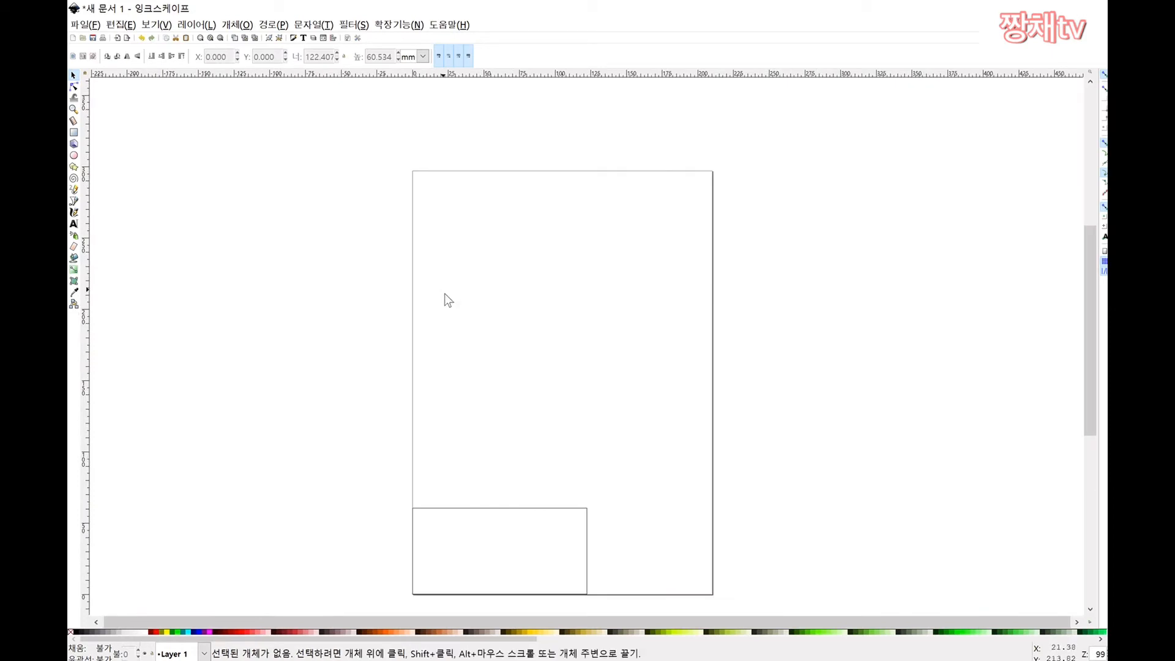
scroll(483, 475, "down", 2)
scroll(485, 475, "up", 1)
scroll(490, 428, "down", 1)
scroll(490, 387, "up", 1)
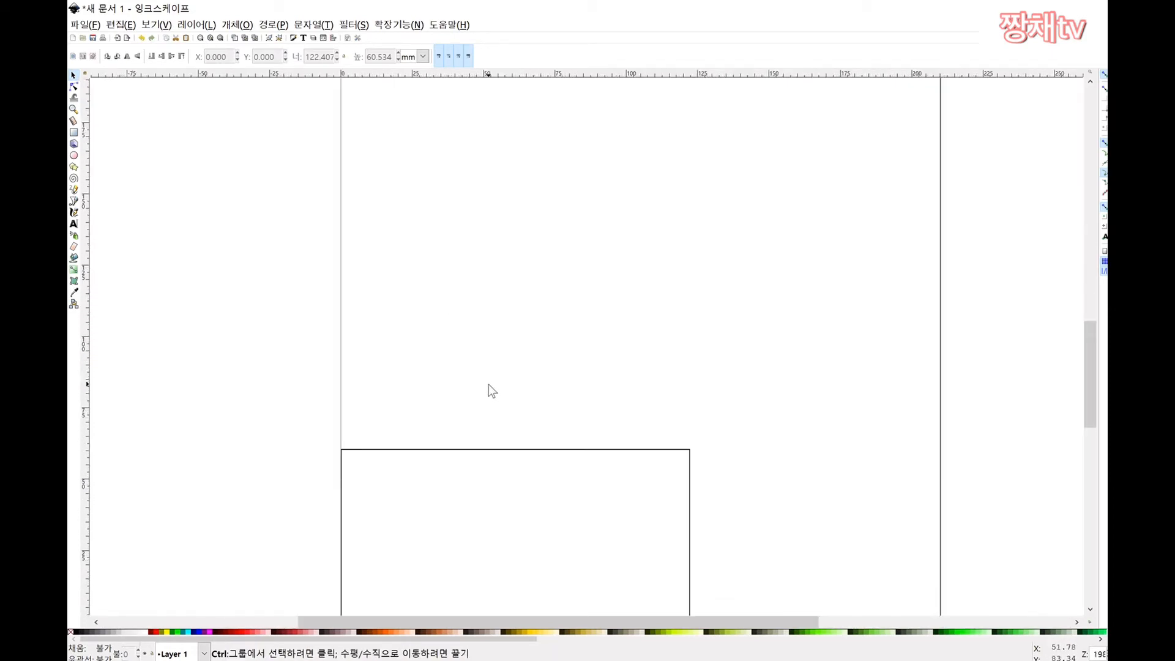
scroll(476, 324, "down", 1)
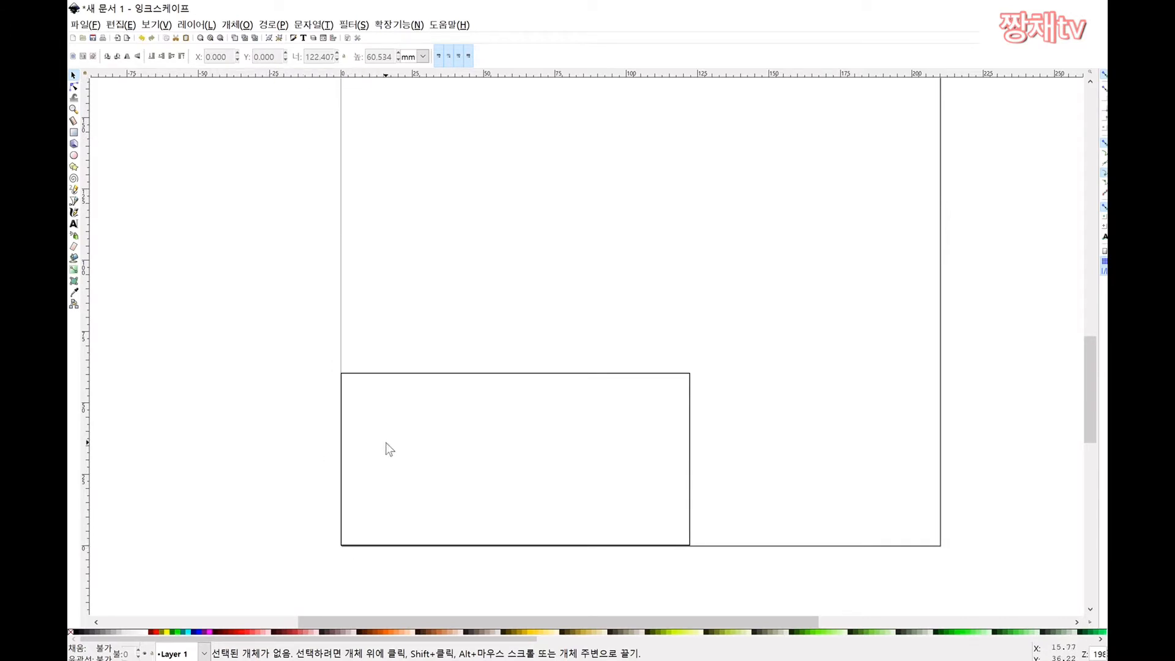
left_click(446, 374)
double_click(267, 57)
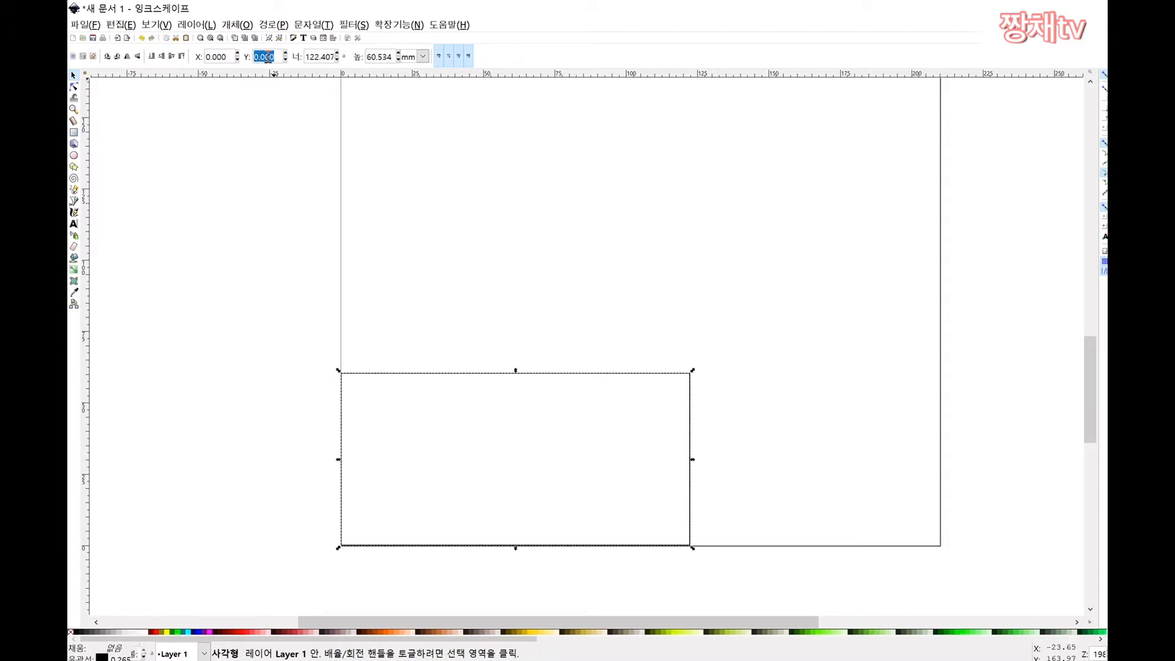
type("10")
left_click(804, 270)
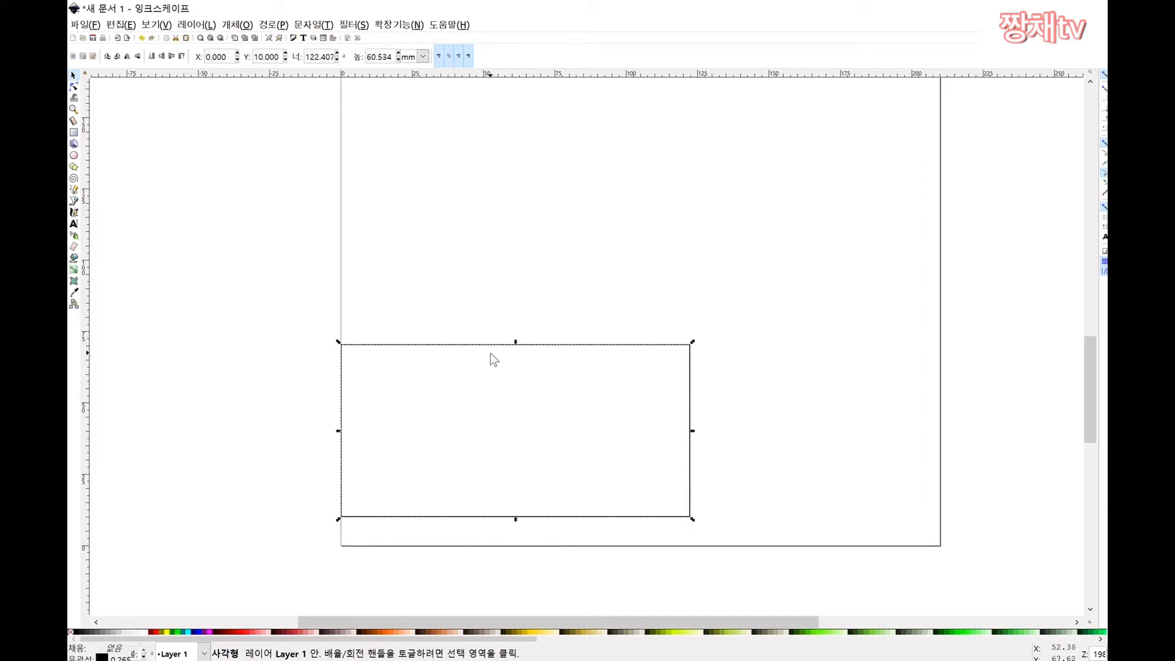
left_click(612, 340)
Step: Select the rectangle and drag it up the page
left_click(583, 345)
left_click_drag(584, 347, 707, 128)
scroll(643, 244, "up", 1)
scroll(642, 244, "down", 3)
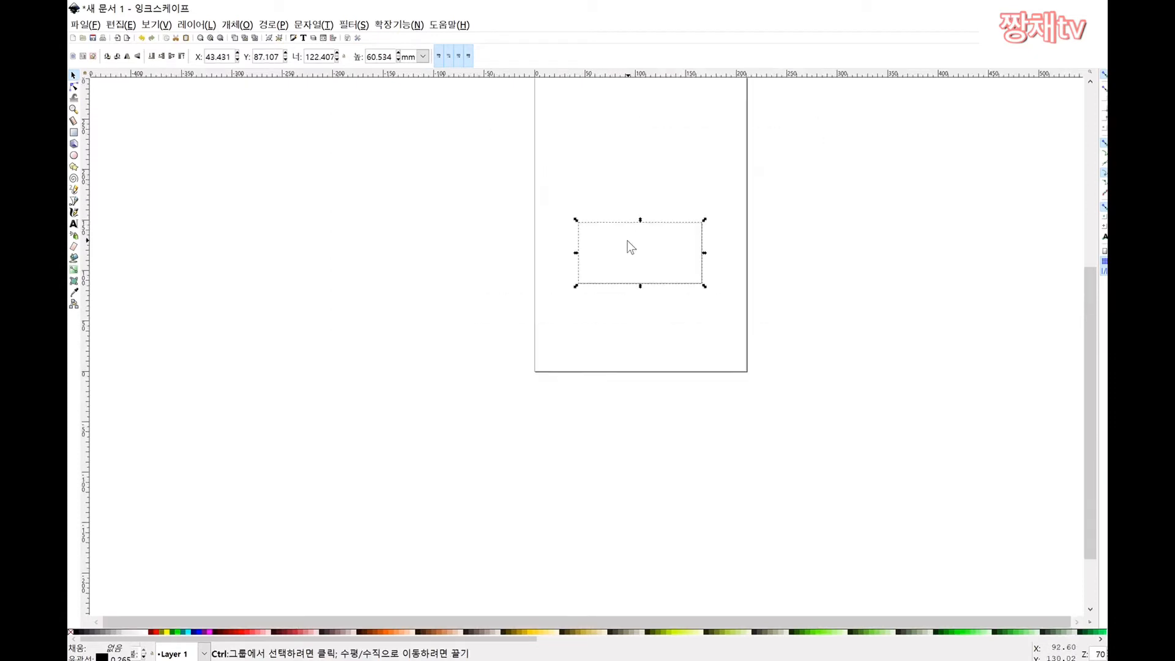
left_click_drag(634, 226, 633, 174)
scroll(616, 191, "up", 2)
scroll(615, 191, "up", 1)
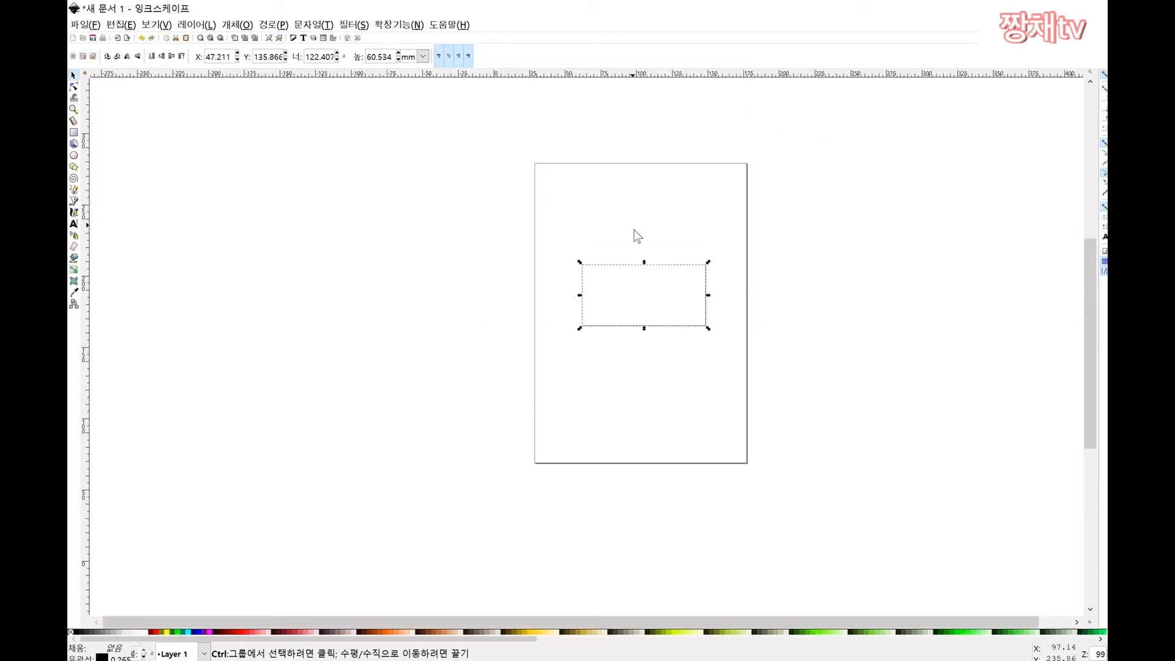
scroll(650, 270, "up", 4)
scroll(617, 397, "down", 1)
scroll(617, 397, "down", 2)
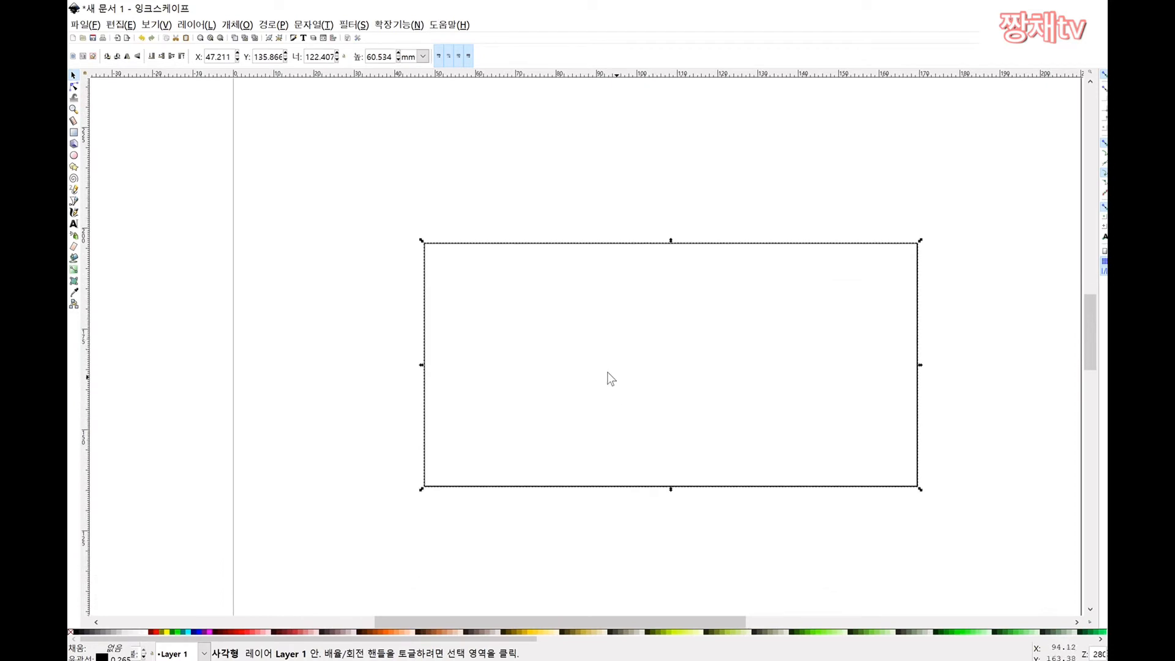
Step: Try toolbar widths of 100 and 50 mm and heights of 30 and 60 mm
double_click(313, 58)
triple_click(314, 58)
type("100")
key("Return")
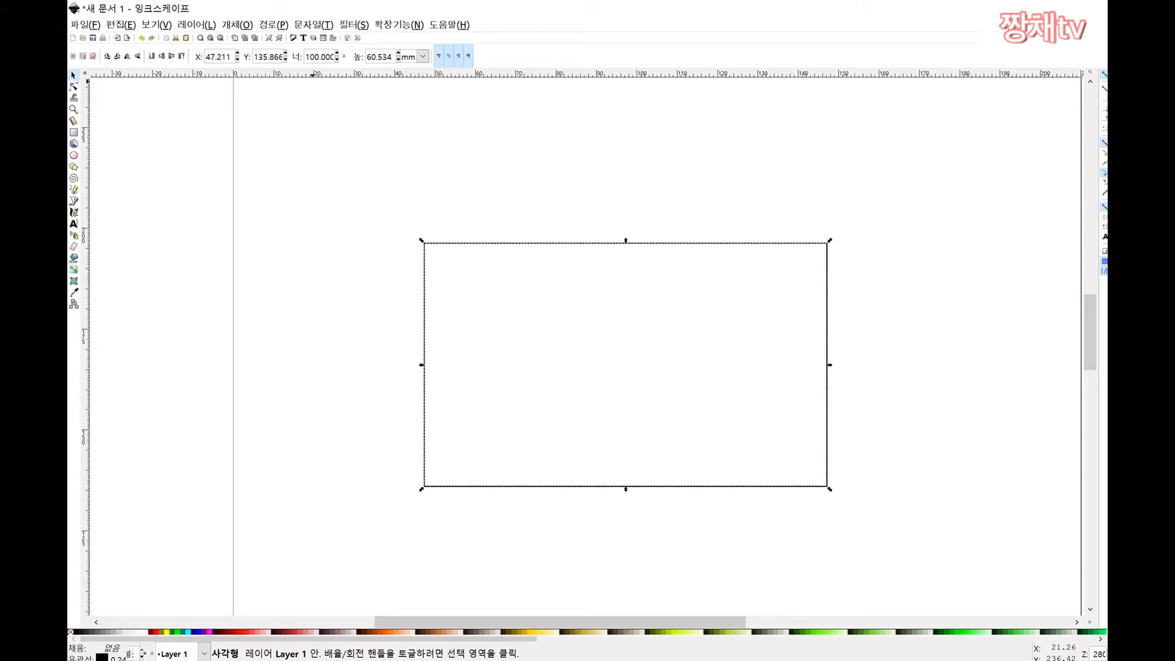
triple_click(319, 57)
type("50")
key("Return")
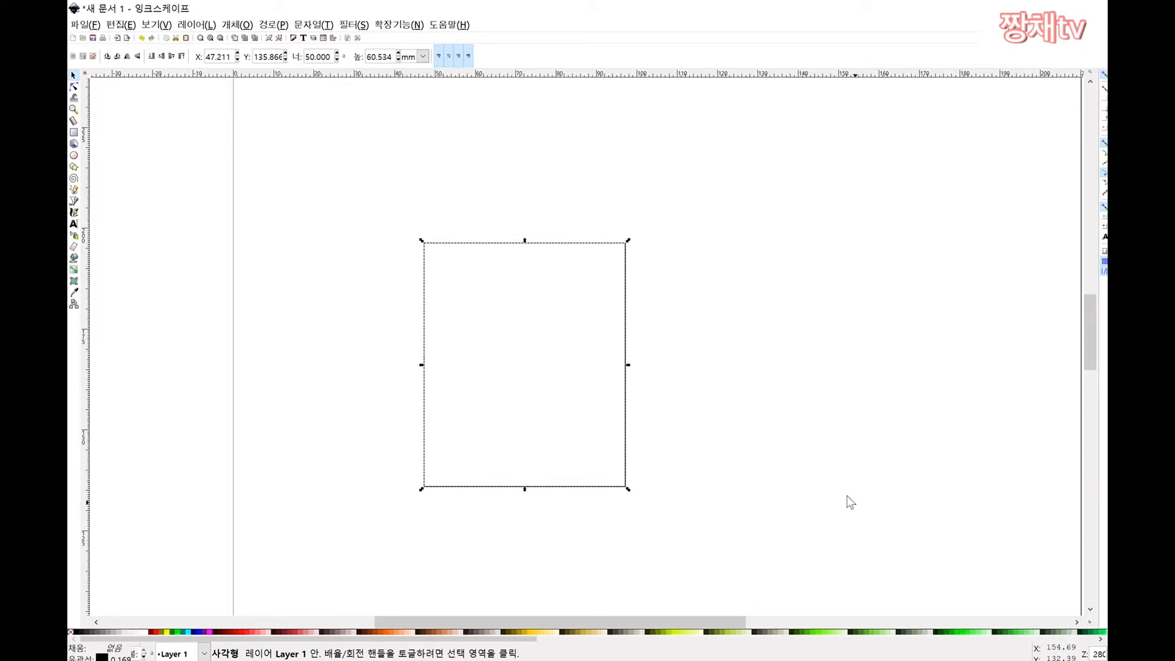
double_click(326, 57)
type("100")
key("Return")
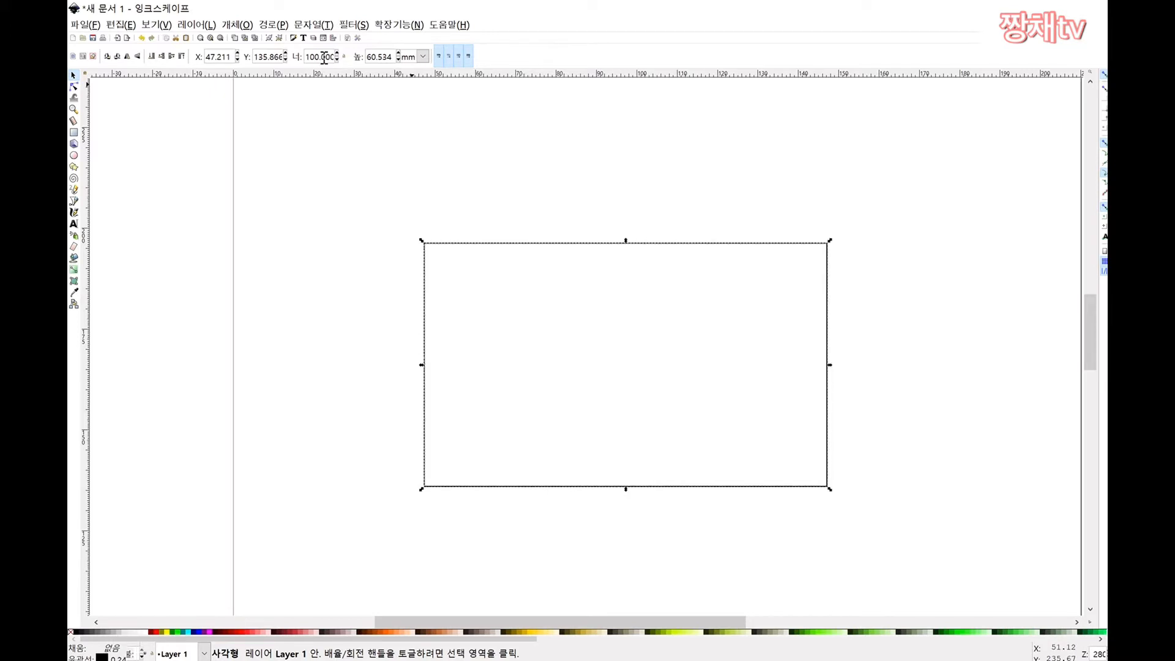
double_click(389, 57)
type("30")
key("Return")
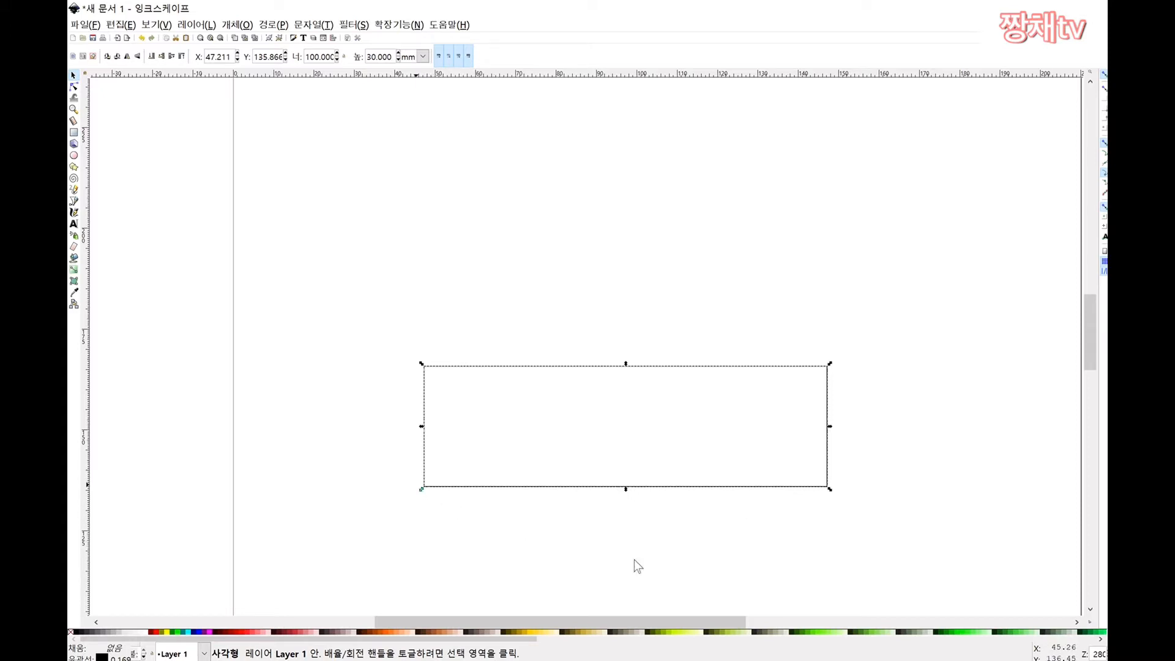
triple_click(389, 57)
type("60")
key("Return")
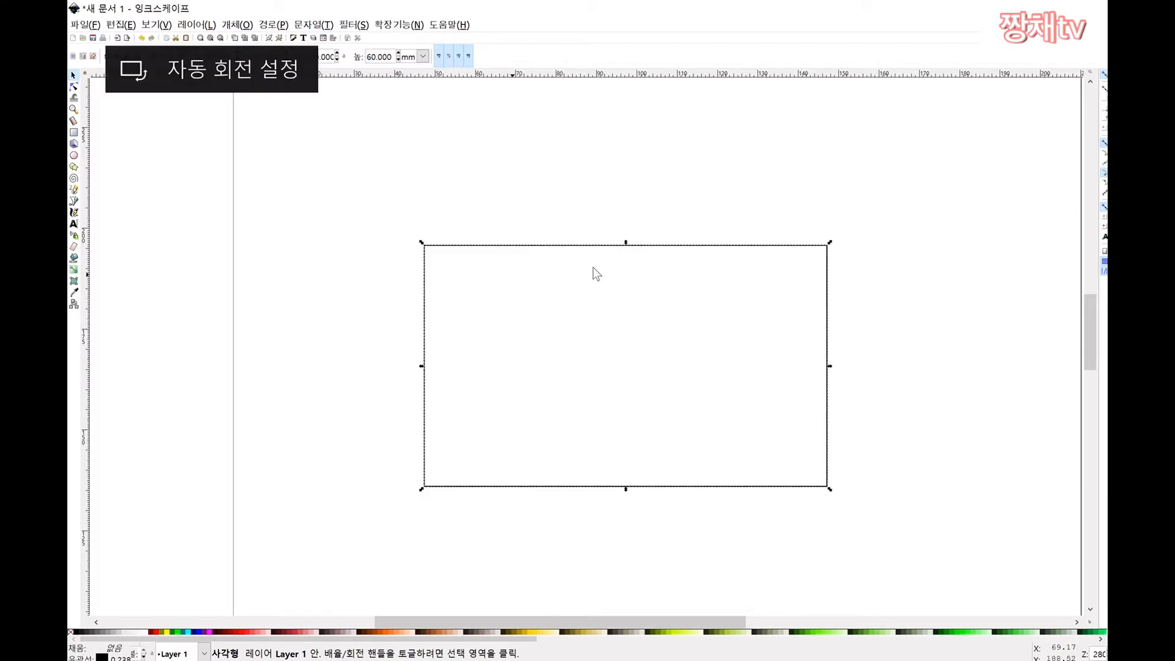
Step: Resize the rectangle to 120 × 50 mm in the W and H fields
left_click(704, 181)
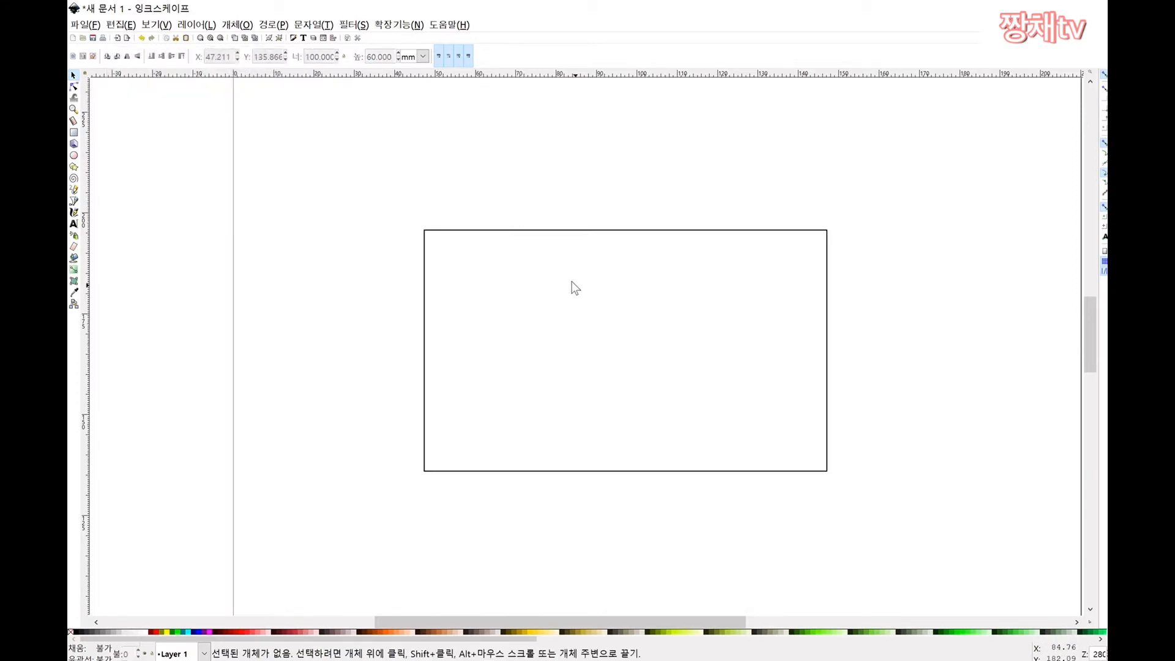
scroll(603, 238, "down", 5)
scroll(603, 238, "up", 3)
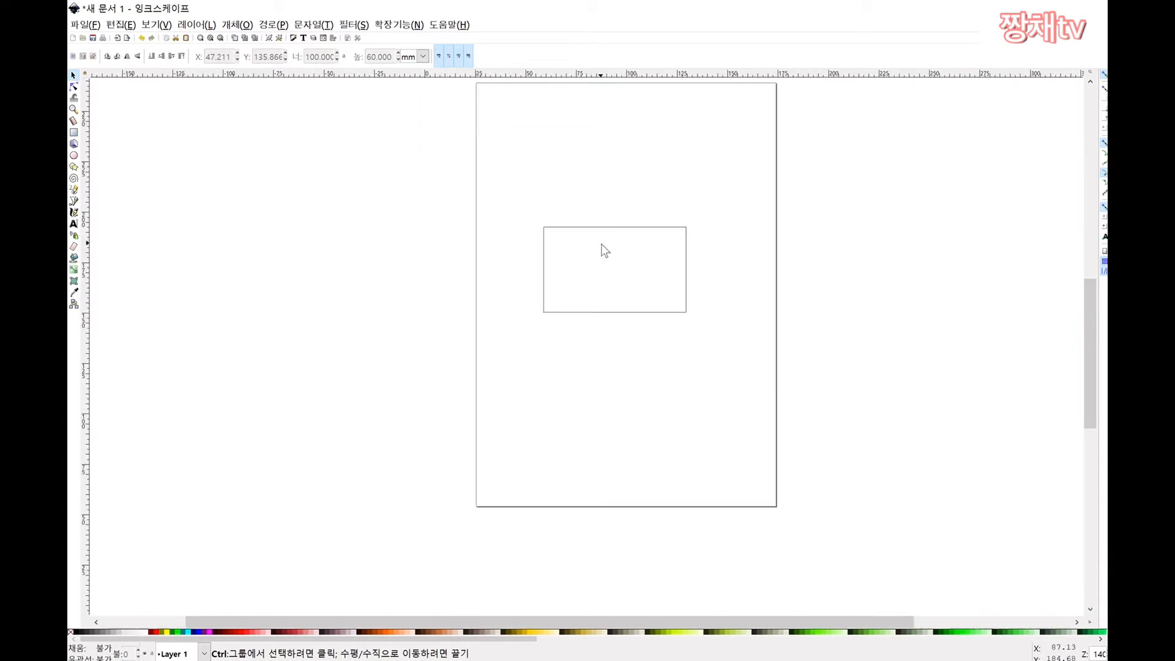
left_click(616, 222)
double_click(318, 56)
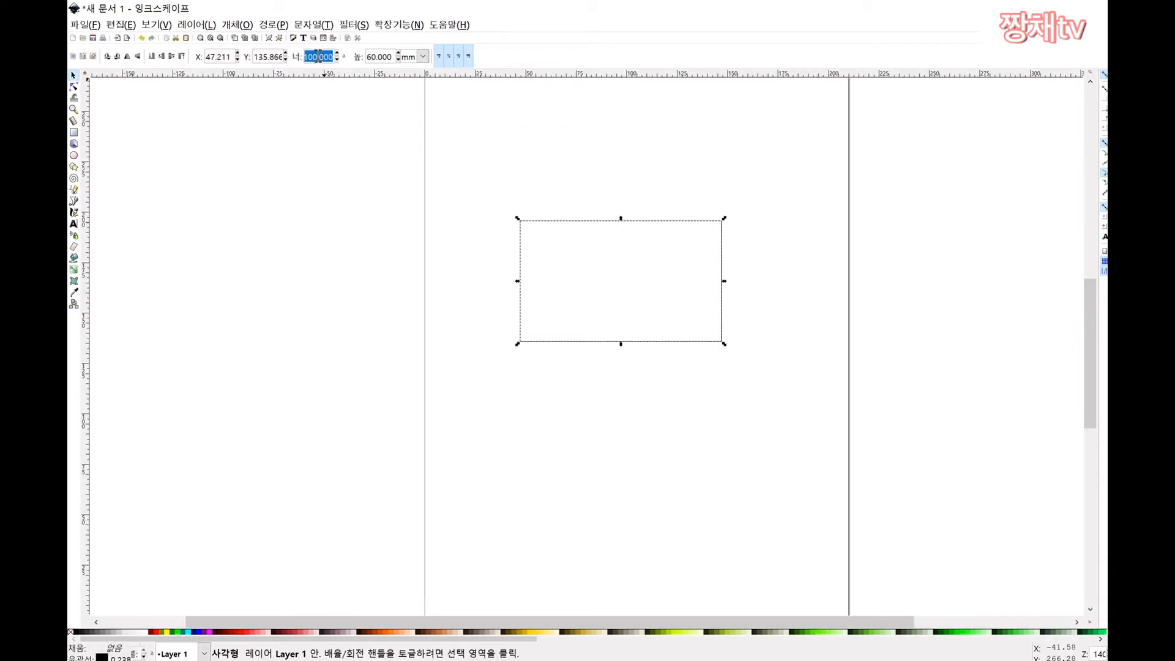
type("120")
key("Return")
double_click(388, 56)
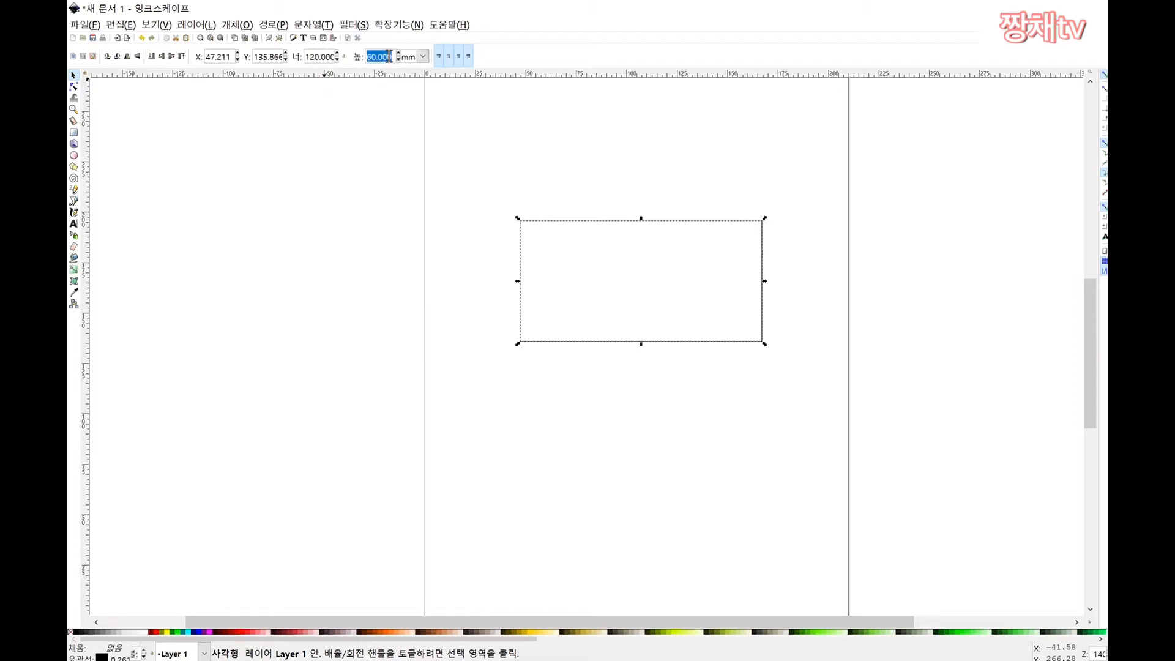
type("50")
key("Return")
left_click(642, 256)
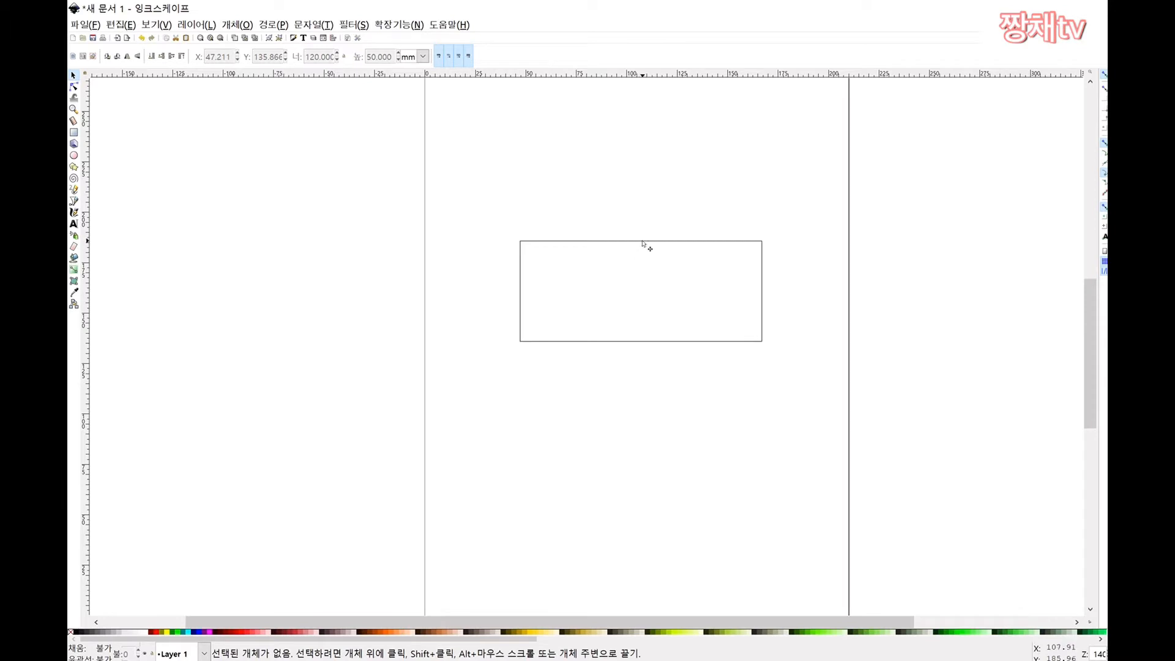
Step: Try stretching the rectangle taller and a 60 mm height, undoing both
left_click(643, 244)
left_click_drag(641, 241, 615, 235)
key("ctrl+z")
left_click(604, 184)
left_click(606, 241)
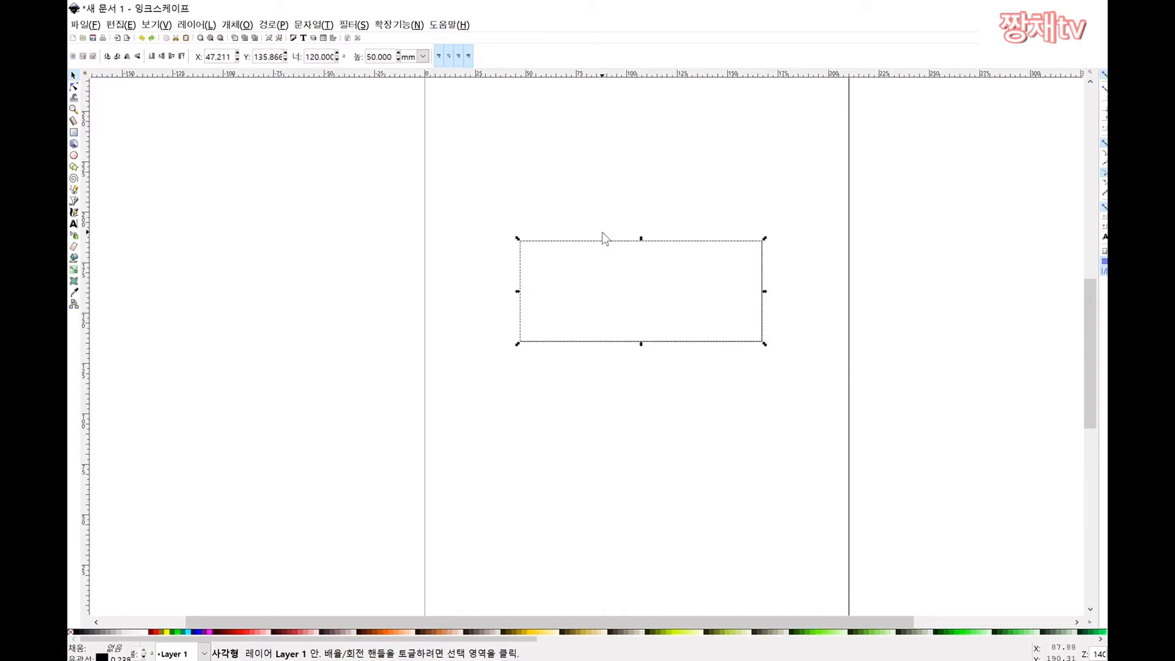
double_click(388, 59)
left_click(388, 60)
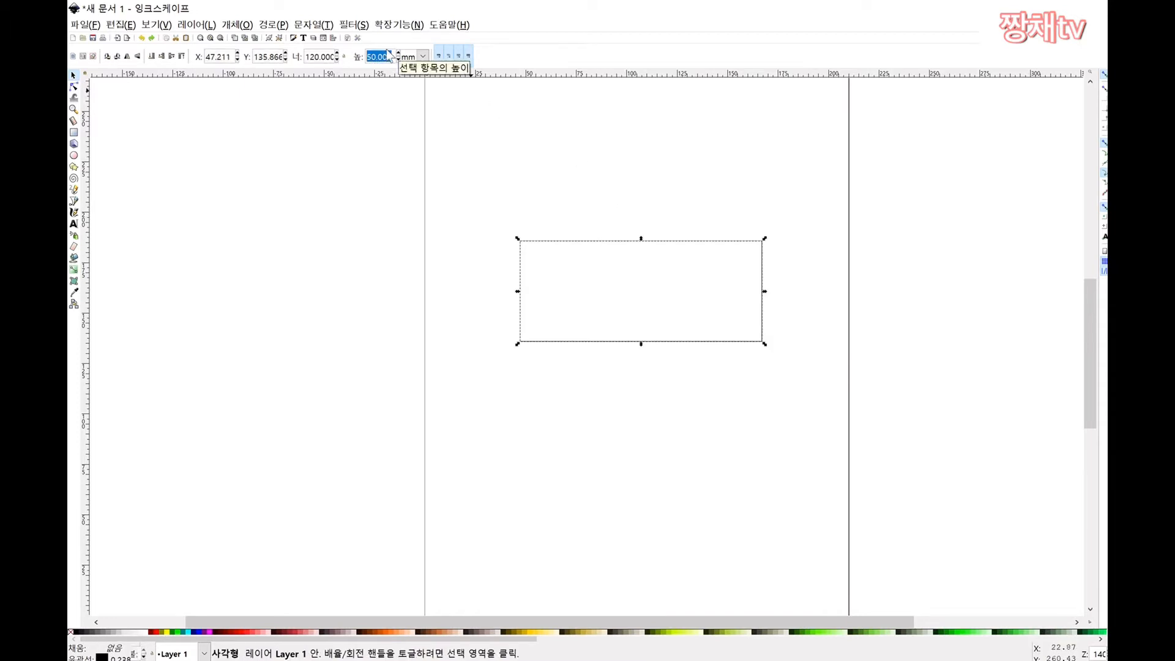
type("60")
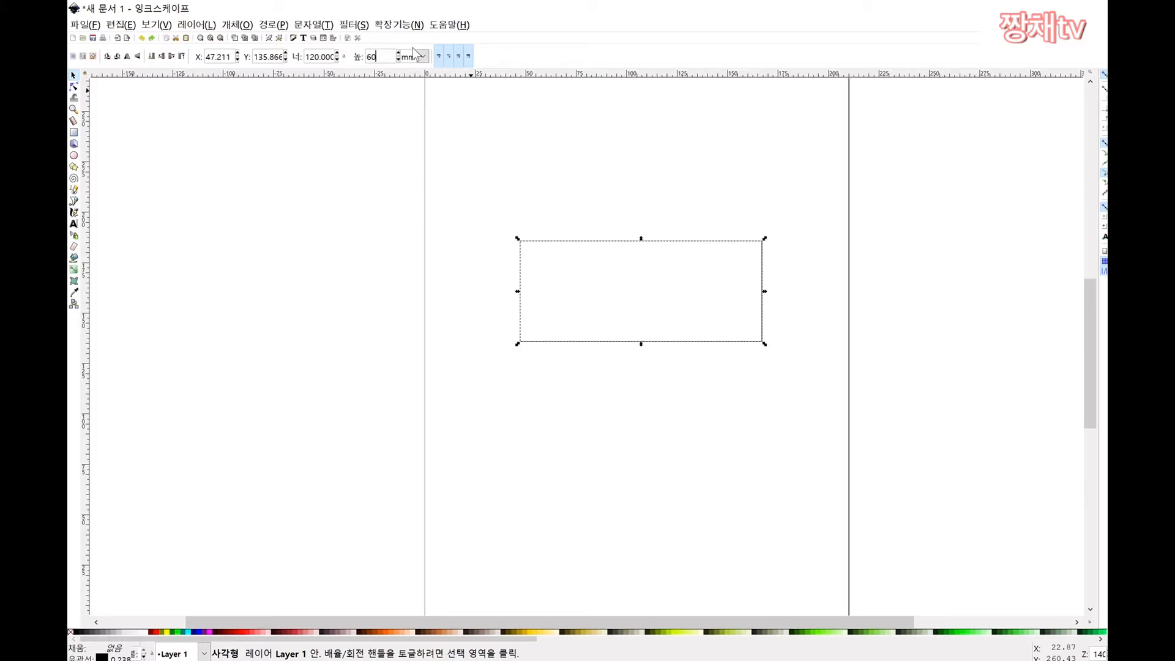
key("Return")
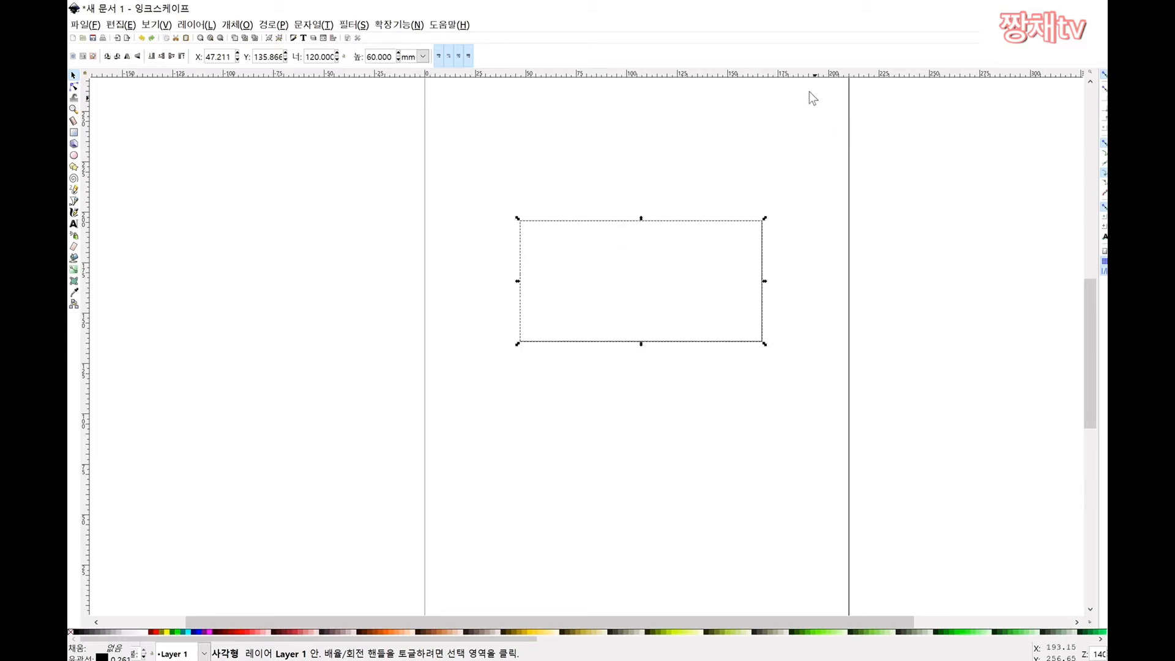
key("ctrl+z")
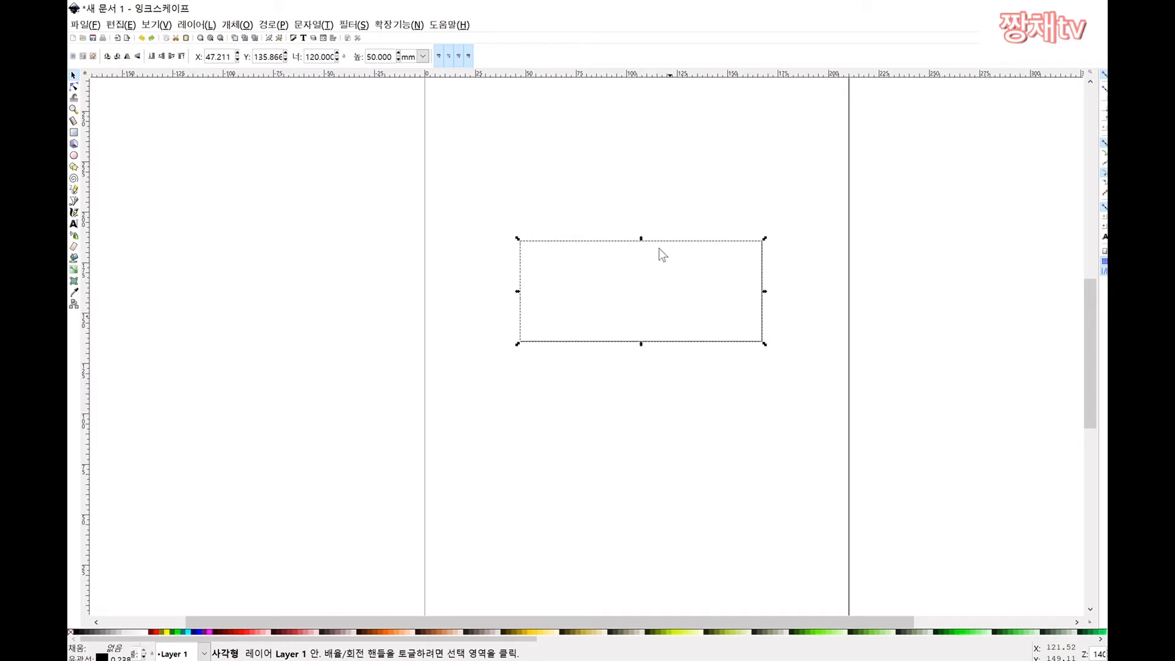
Step: Use the Rectangle tool briefly, then return to the Selector and select the rectangle
left_click(732, 206)
scroll(722, 208, "down", 1)
scroll(720, 202, "up", 1)
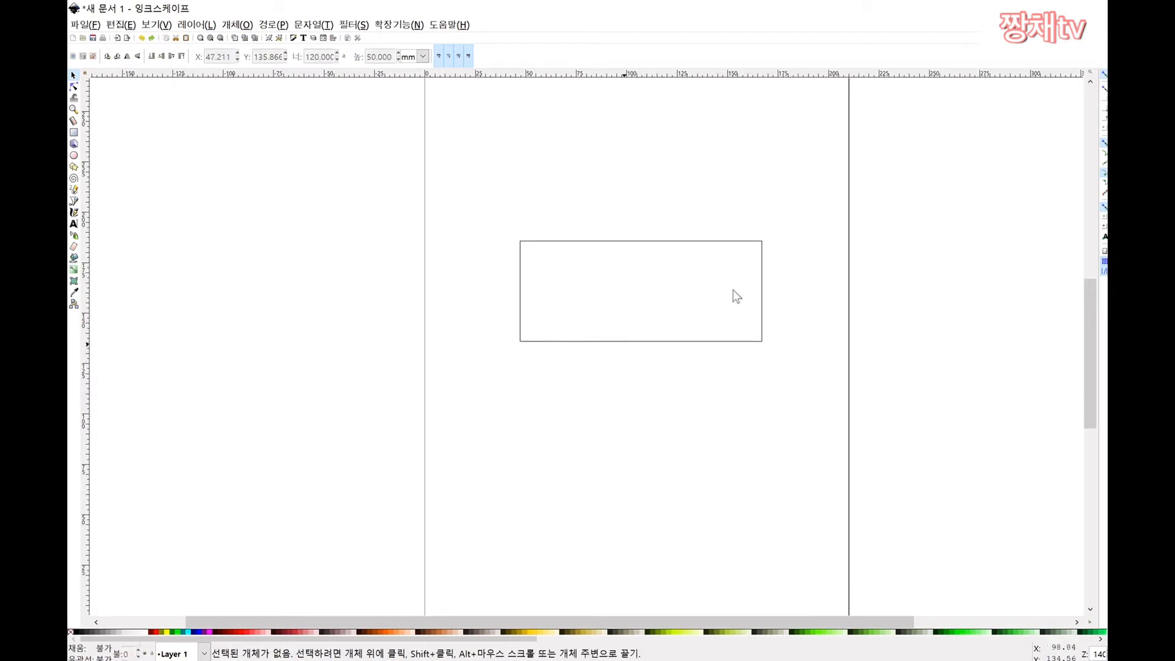
scroll(700, 275, "up", 2)
scroll(764, 283, "down", 1)
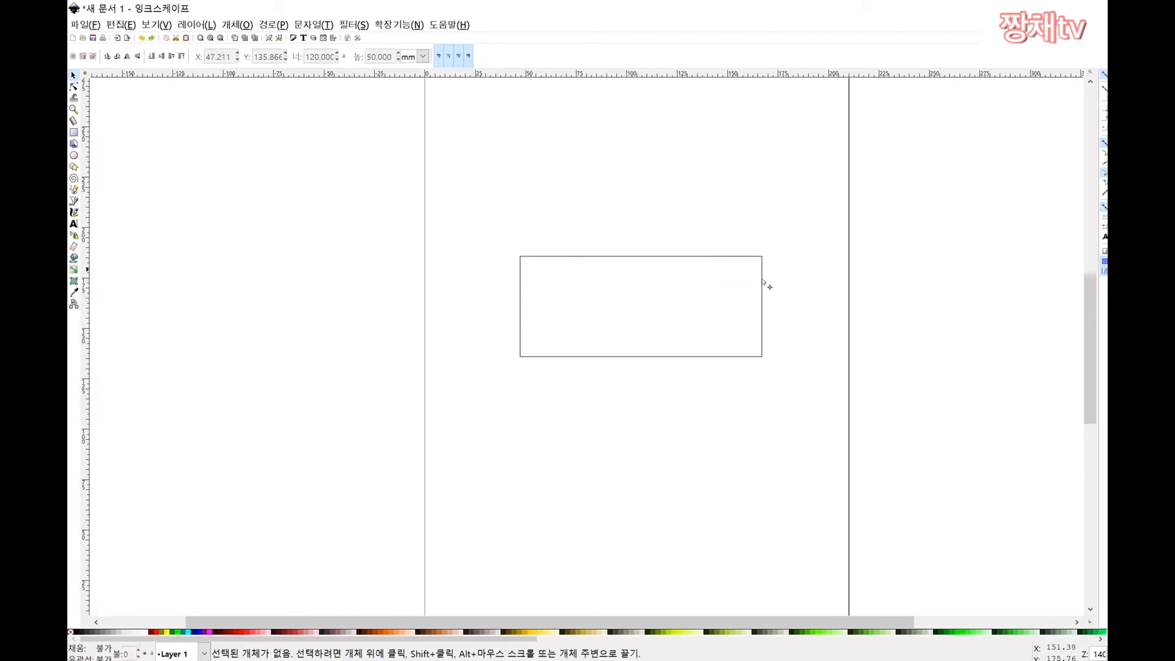
double_click(703, 257)
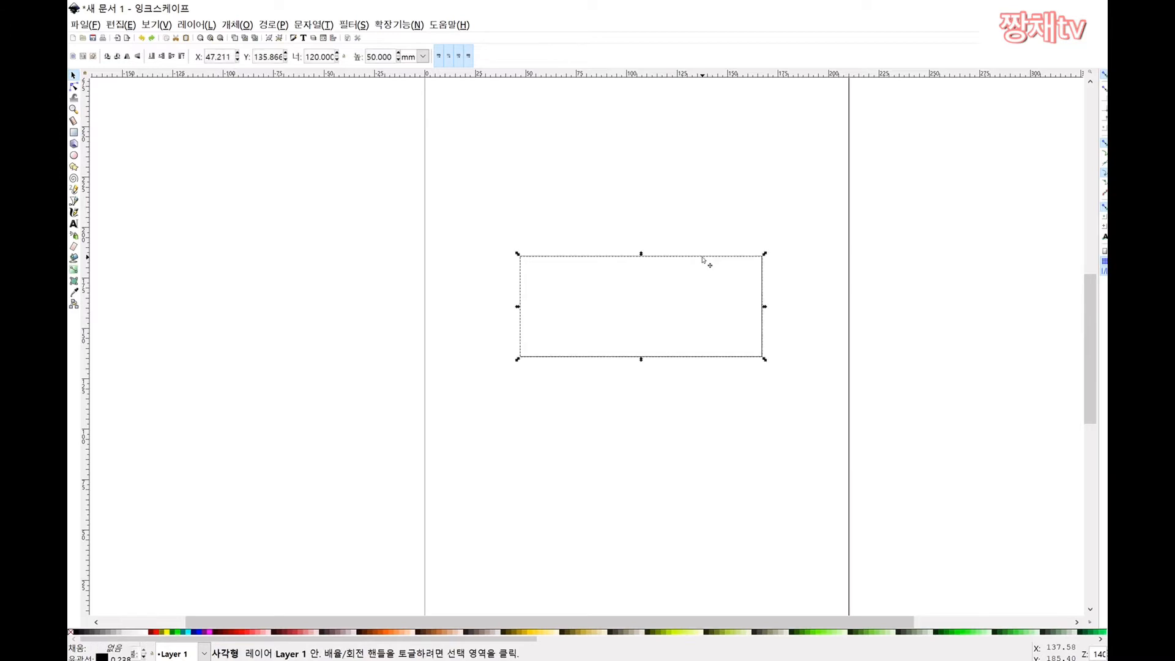
left_click_drag(680, 398, 684, 412)
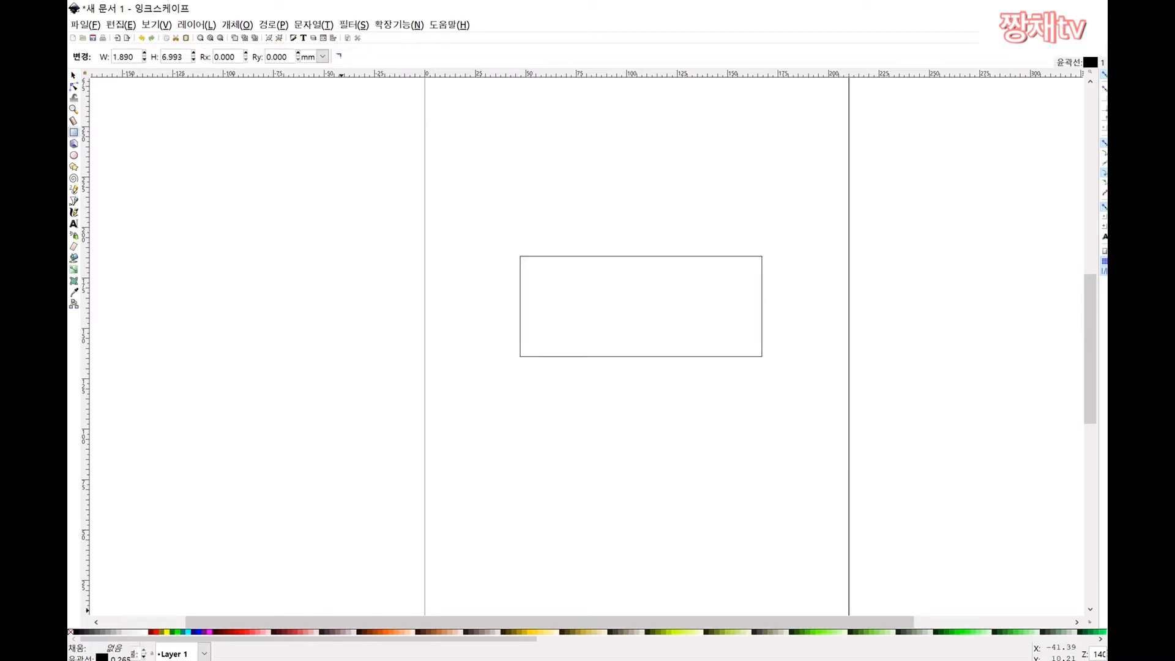
scroll(459, 526, "left", 1)
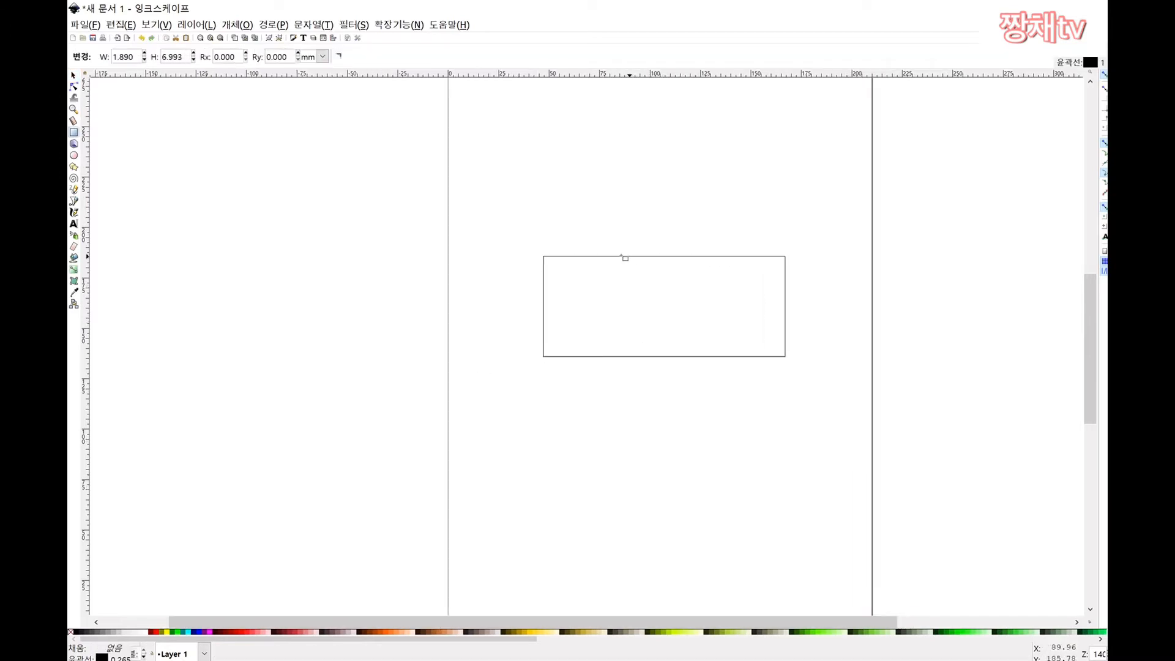
left_click(74, 75)
left_click(670, 254)
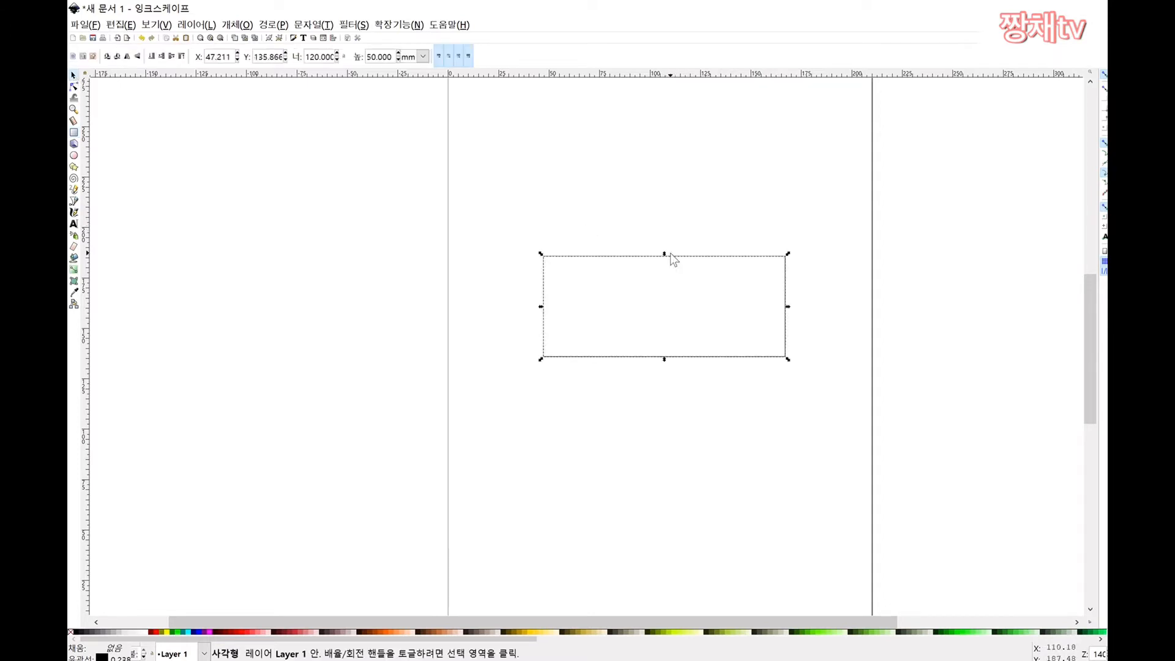
Step: Open Fill and Stroke for the rectangle and try flat fill colours up to yellow
right_click(663, 254)
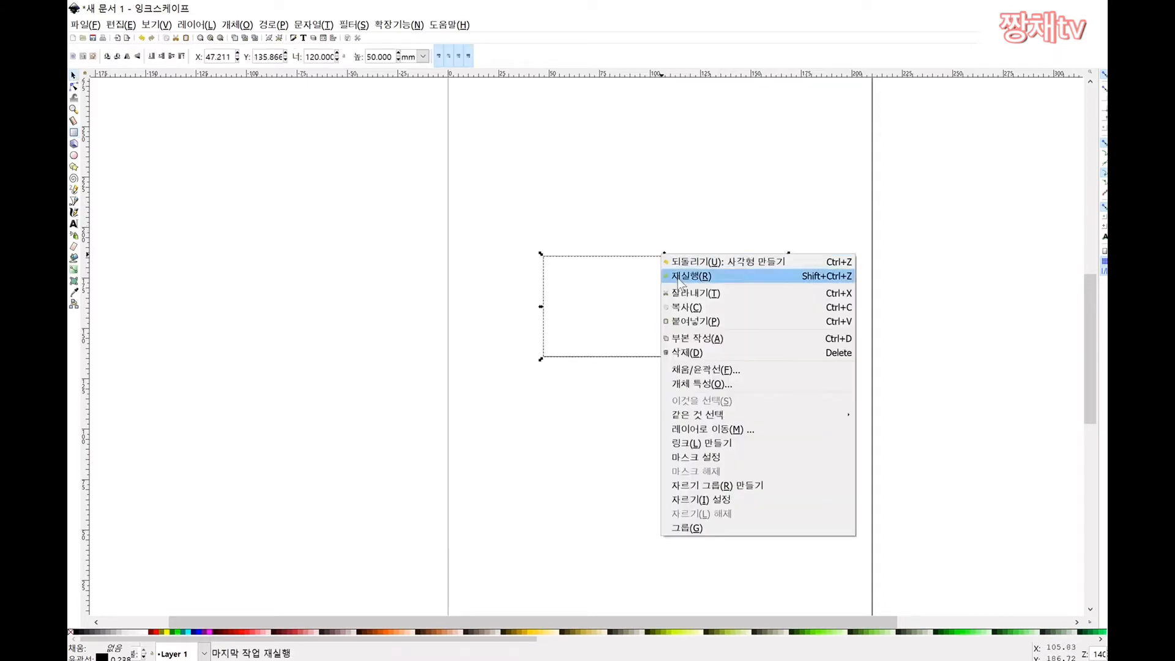
left_click(724, 371)
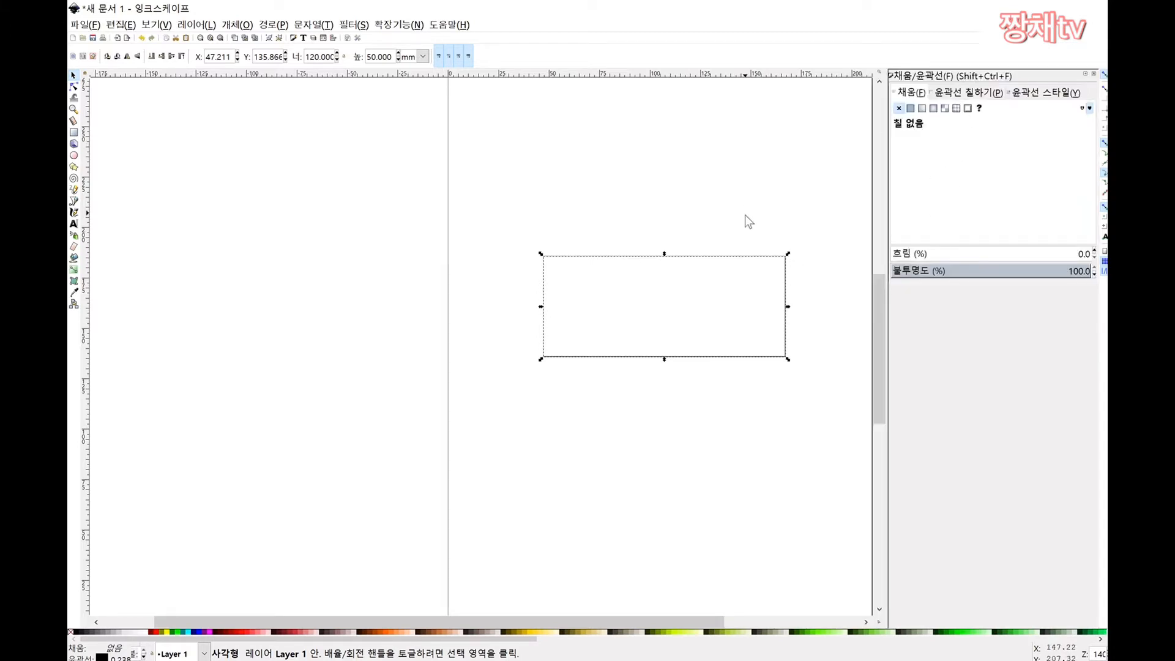
left_click(784, 203)
left_click(747, 257)
left_click(911, 108)
left_click(1027, 156)
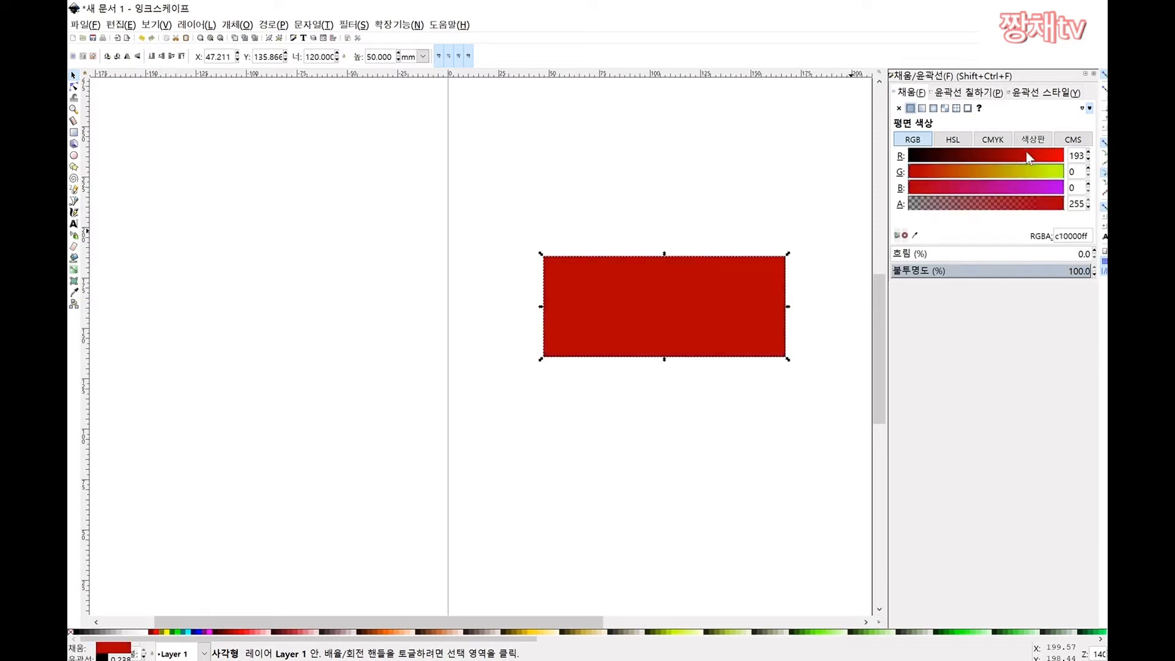
left_click(1050, 158)
left_click(999, 173)
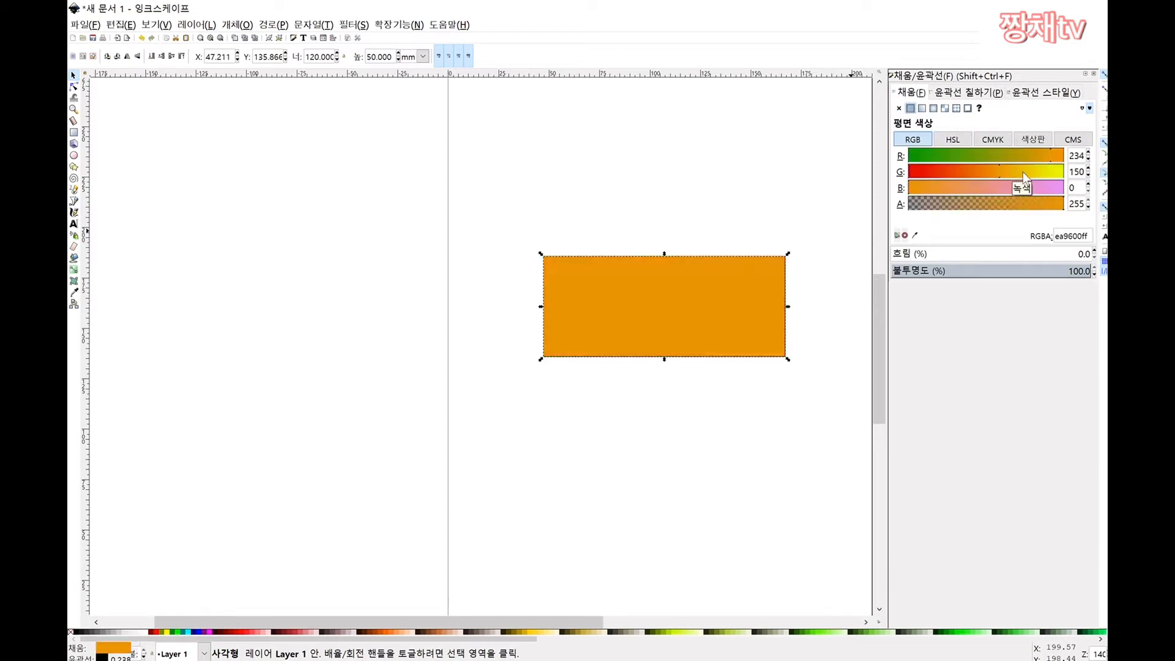
left_click(1027, 173)
Step: Remove the rectangle's fill and confirm the 0.238 mm stroke width
left_click(949, 94)
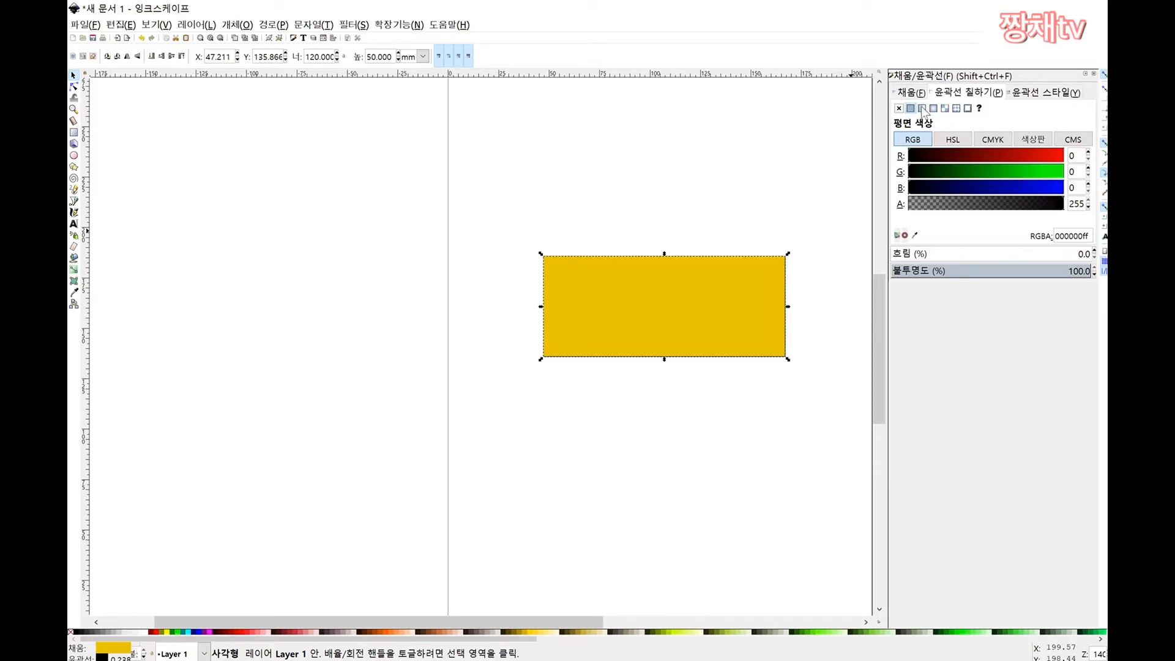
left_click(1035, 93)
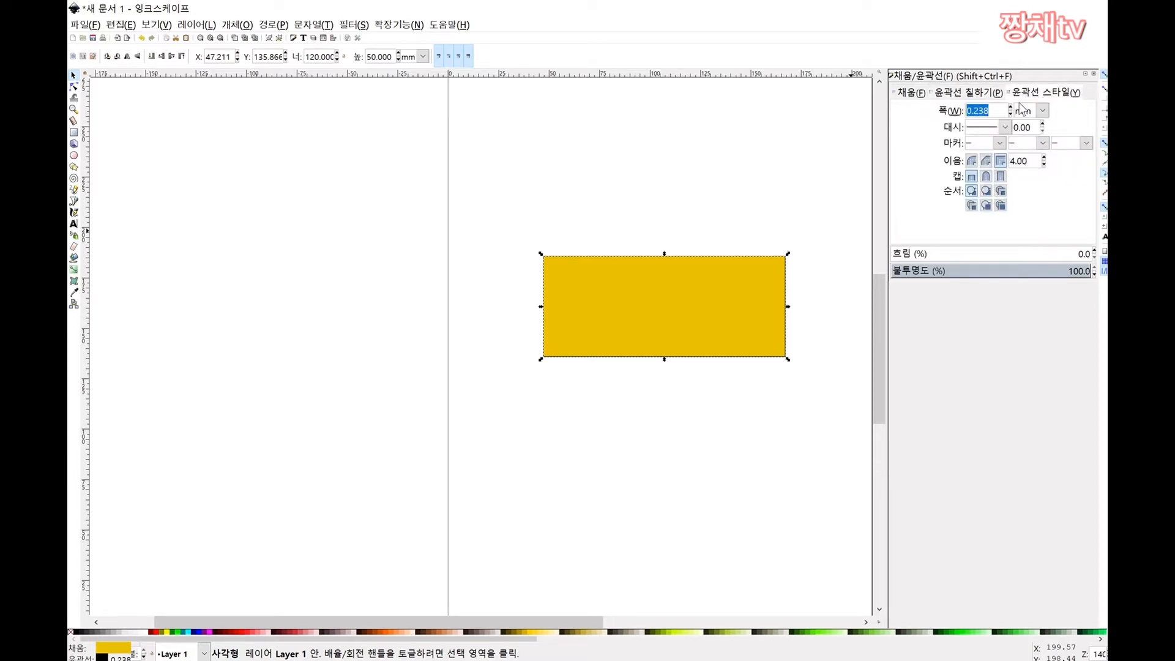
left_click(912, 93)
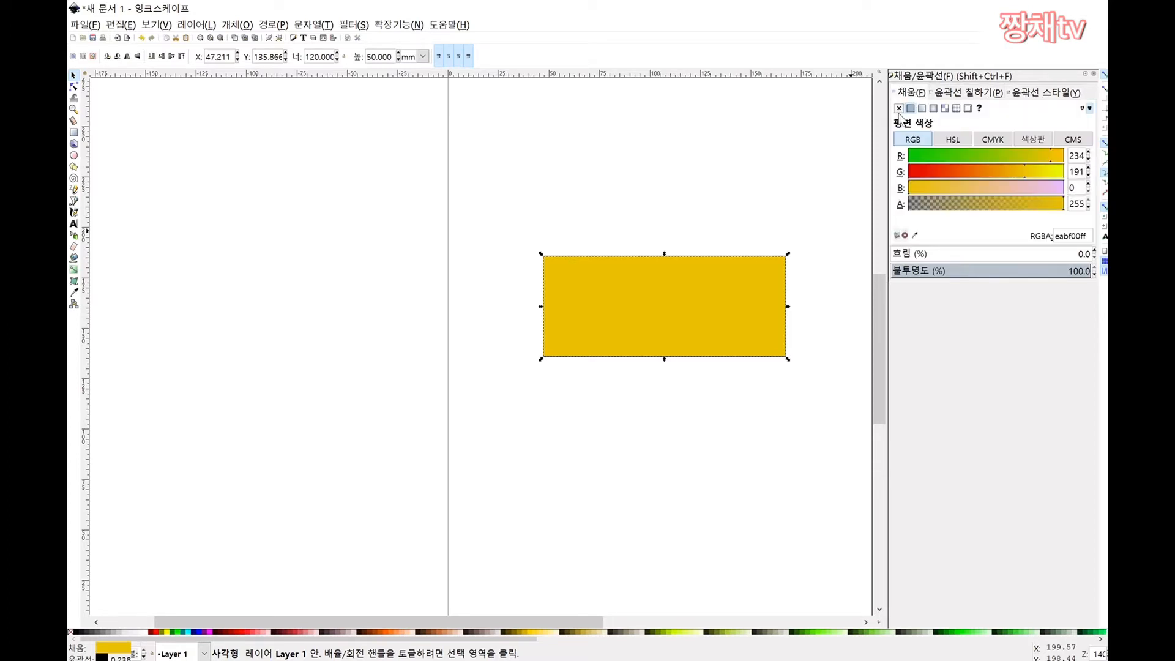
left_click(899, 109)
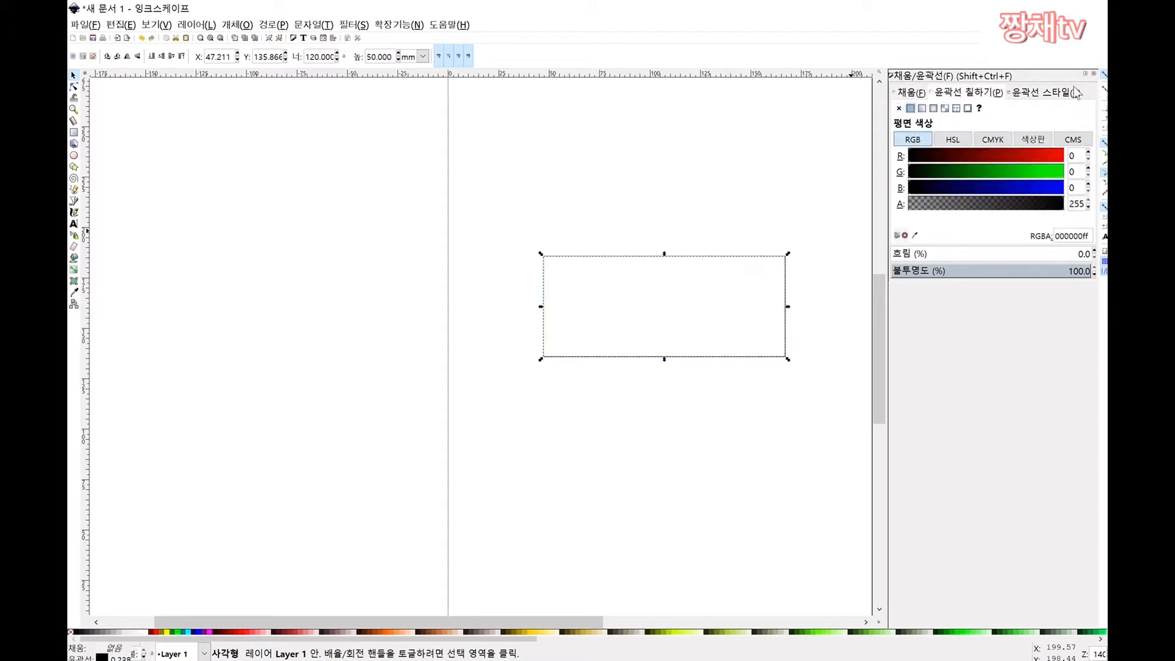
left_click(1042, 95)
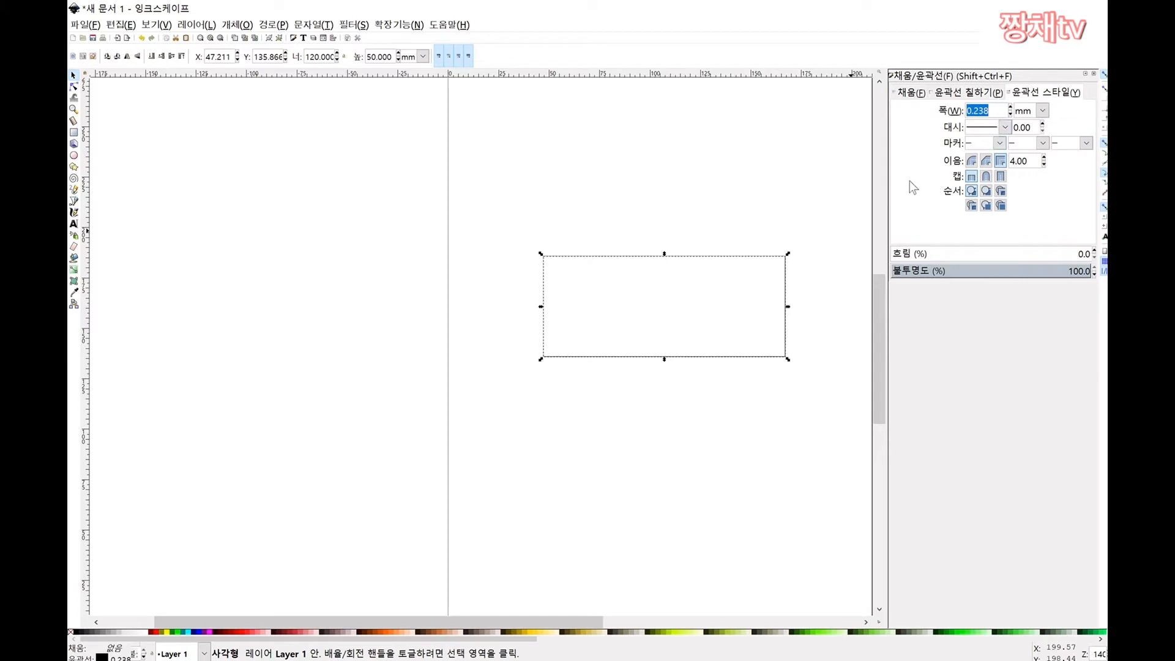
left_click(652, 170)
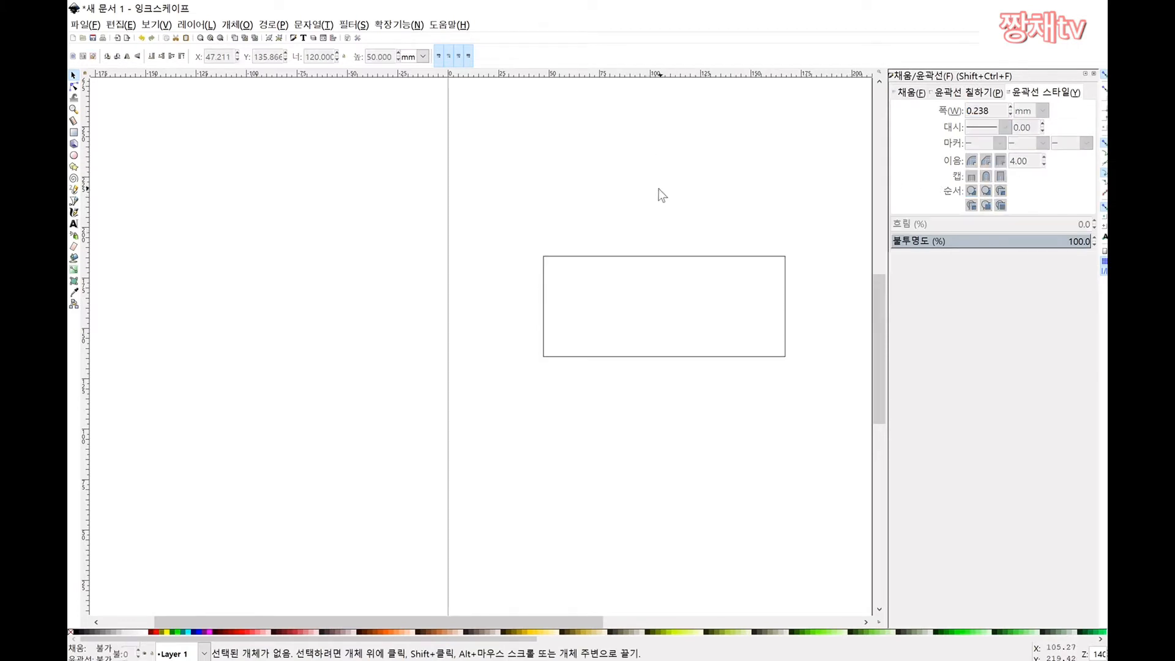
Step: Give the rectangle 10 mm horizontal and vertical corner radii
left_click(593, 258)
scroll(756, 295, "up", 1)
left_click(834, 225)
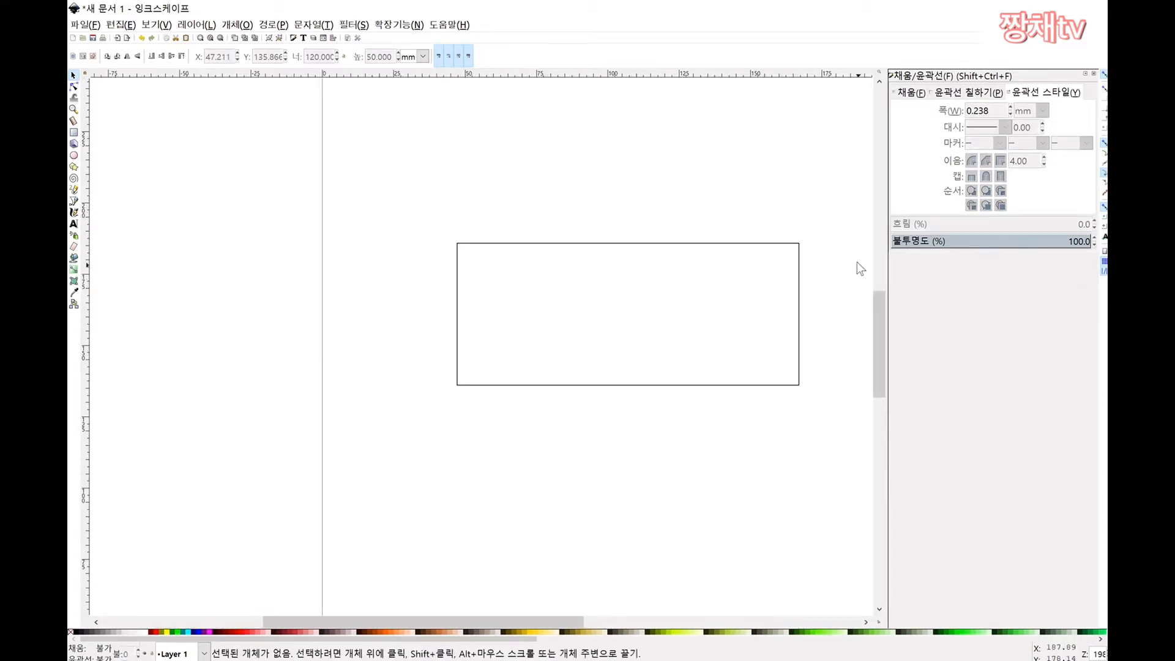
left_click(517, 245)
key("r")
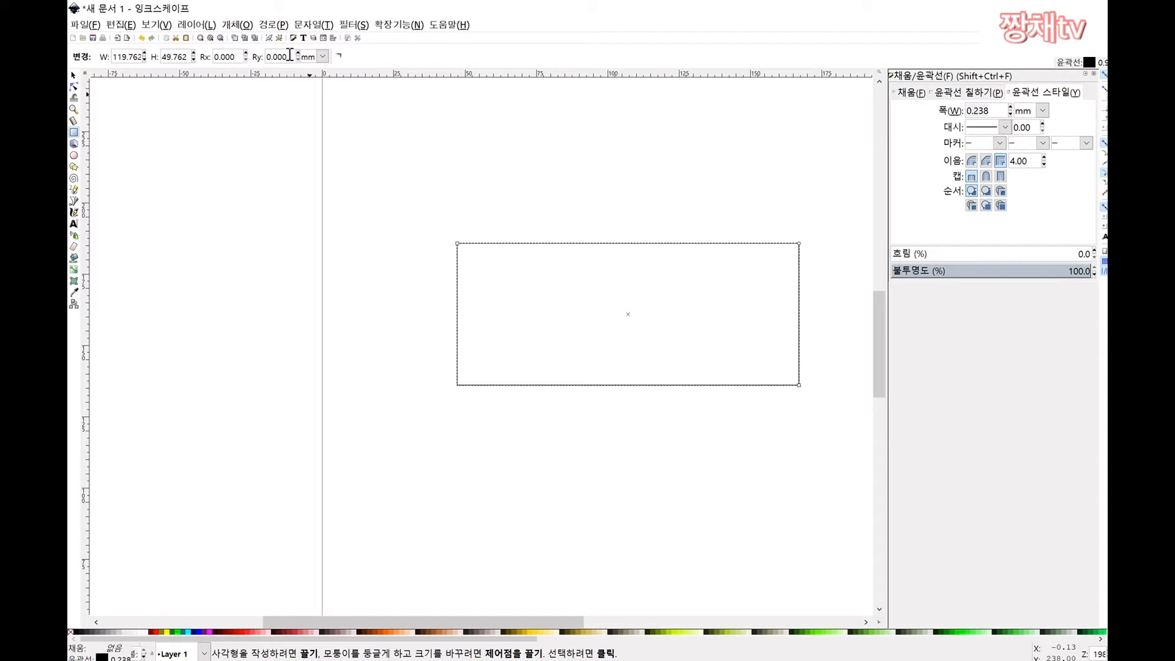
double_click(224, 57)
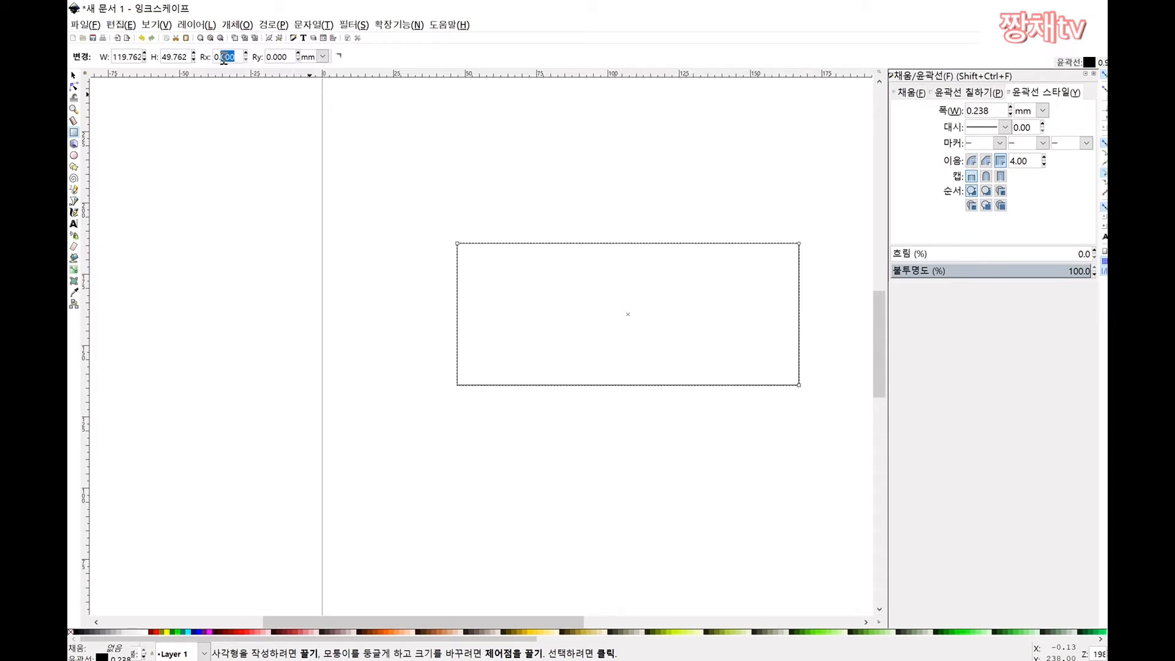
type("10")
left_click(421, 140)
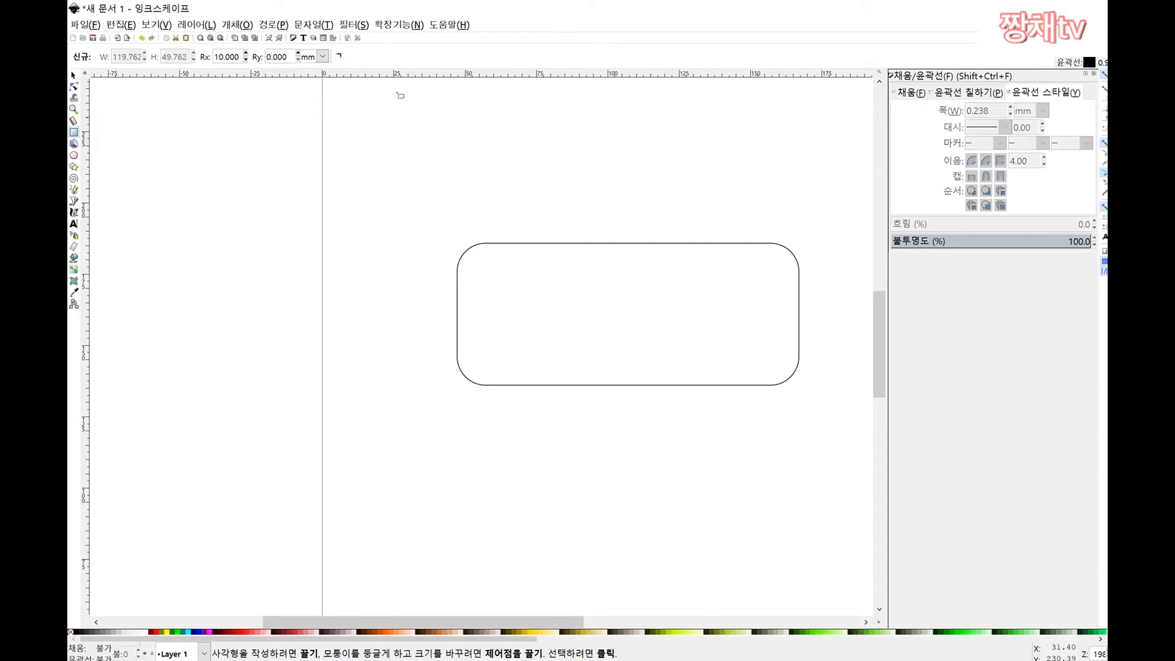
triple_click(289, 57)
type("10")
key("Return")
Step: Increase the rectangle's horizontal corner radius to 20 mm
double_click(226, 57)
type("20")
key("Return")
left_click(74, 75)
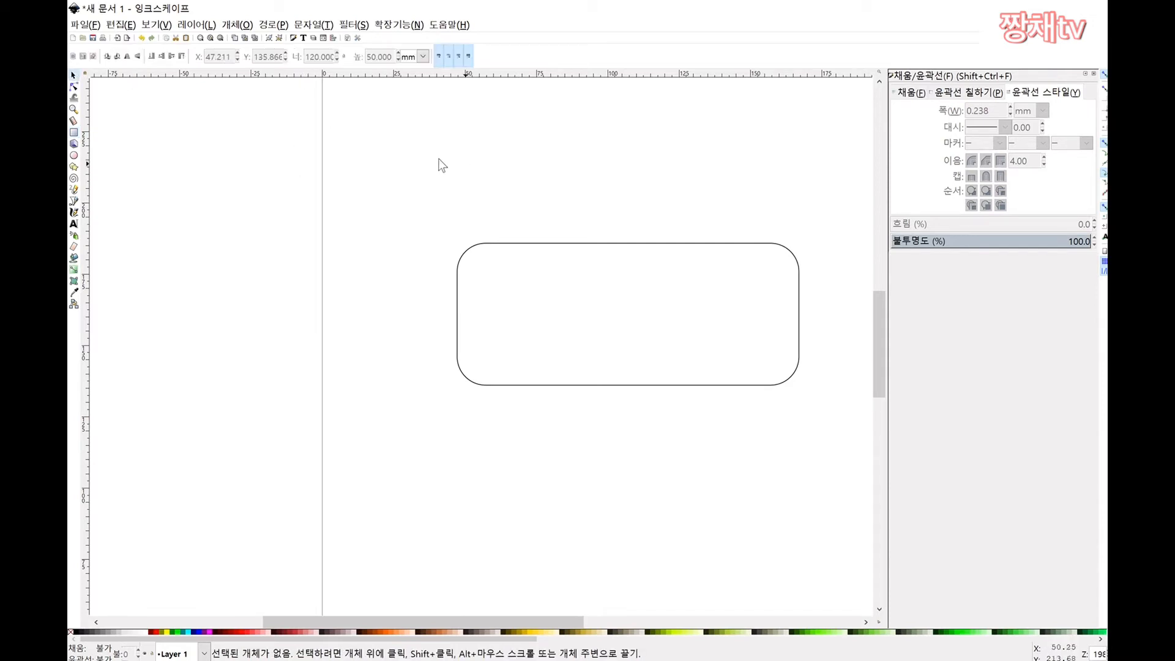
Step: Set the vertical corner radius to 20 mm, then undo the last rounding change
left_click(511, 243)
key("r")
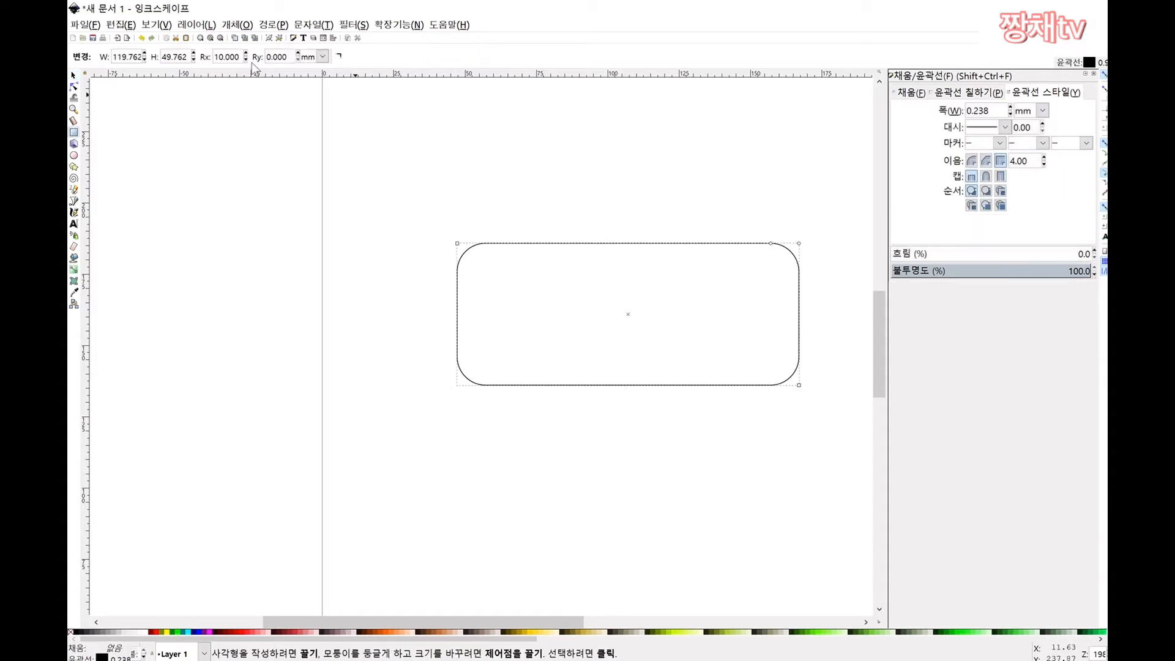
double_click(229, 56)
type("20")
double_click(280, 56)
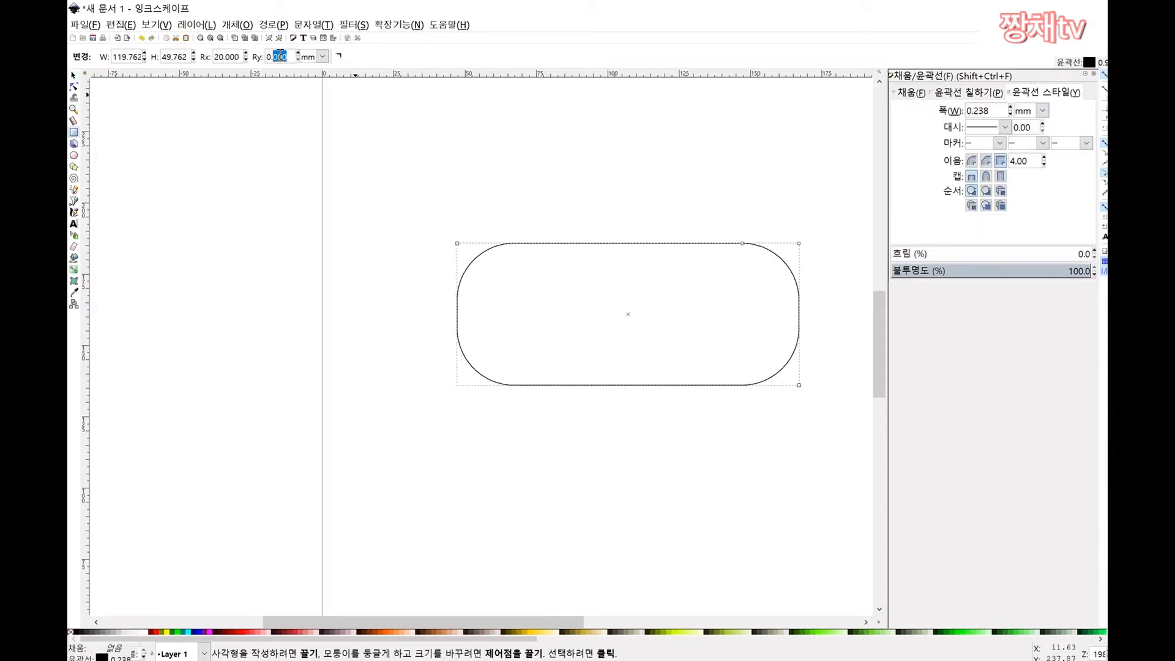
key("BackSpace")
key("BackSpace")
key("BackSpace")
type("2")
key("Return")
left_click(676, 216)
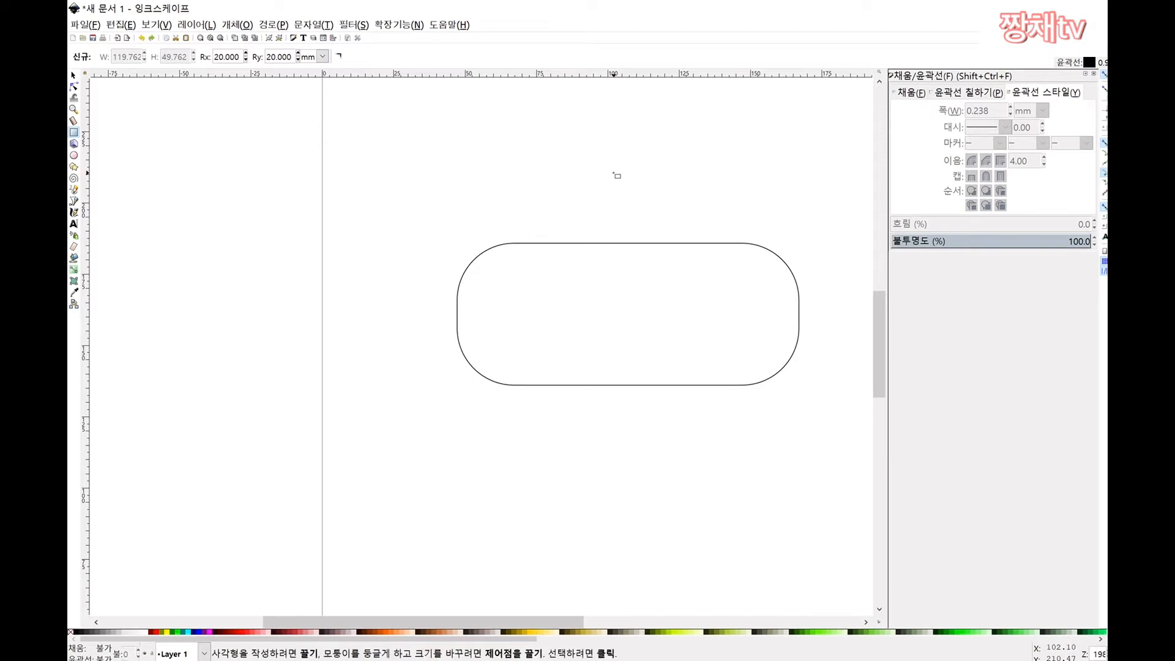
key("ctrl+z")
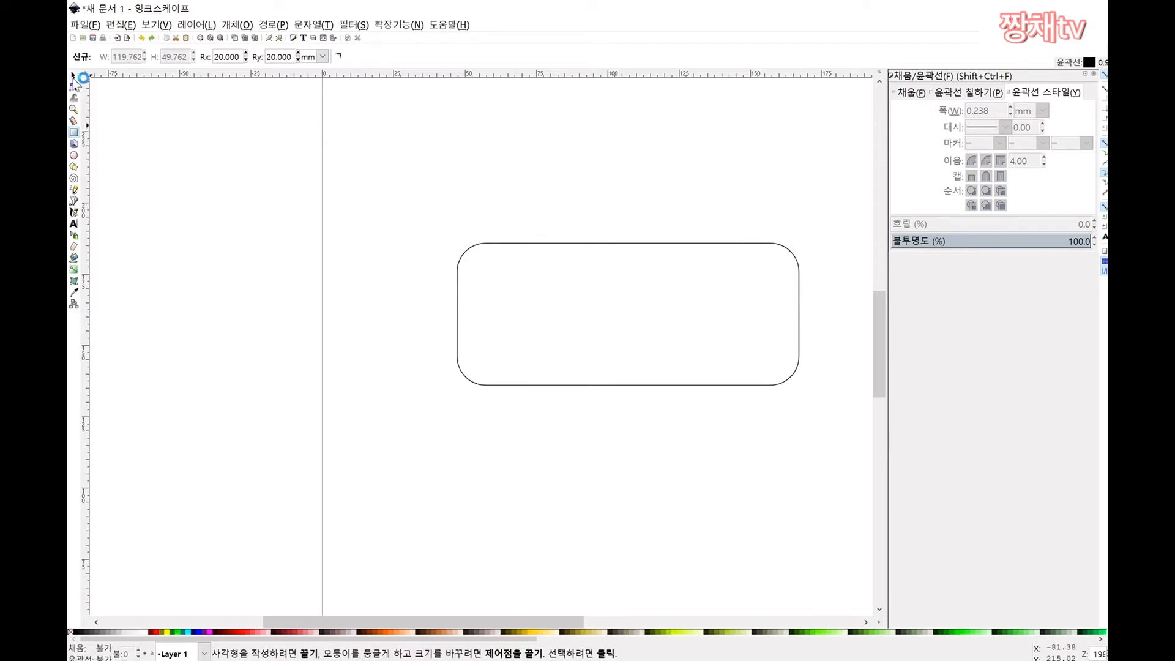
Step: Return to the Selector and close the Fill and Stroke panel
left_click(74, 75)
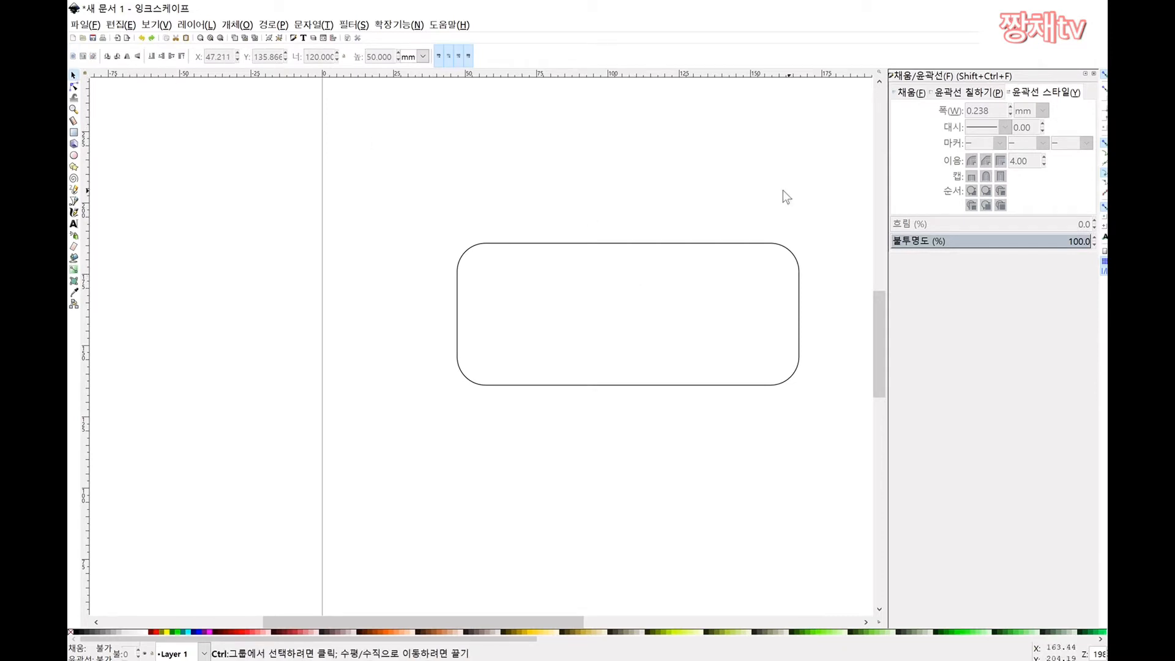
scroll(808, 191, "down", 1, "ctrl")
scroll(798, 204, "down", 1, "ctrl")
scroll(840, 181, "up", 1, "ctrl")
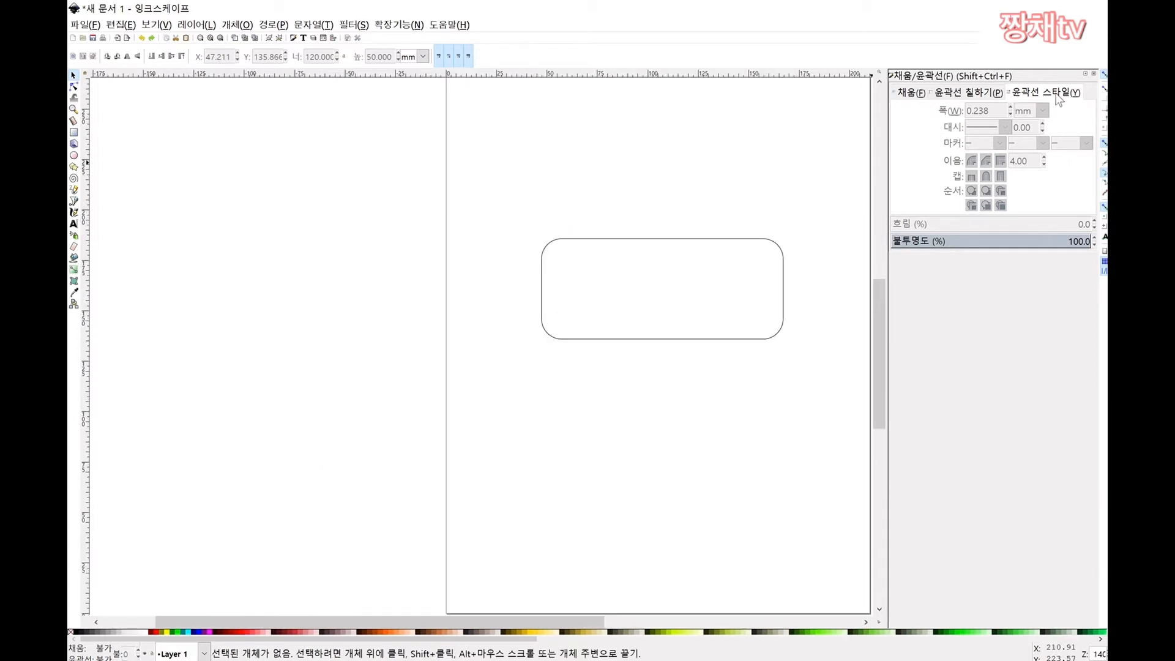
left_click(1094, 74)
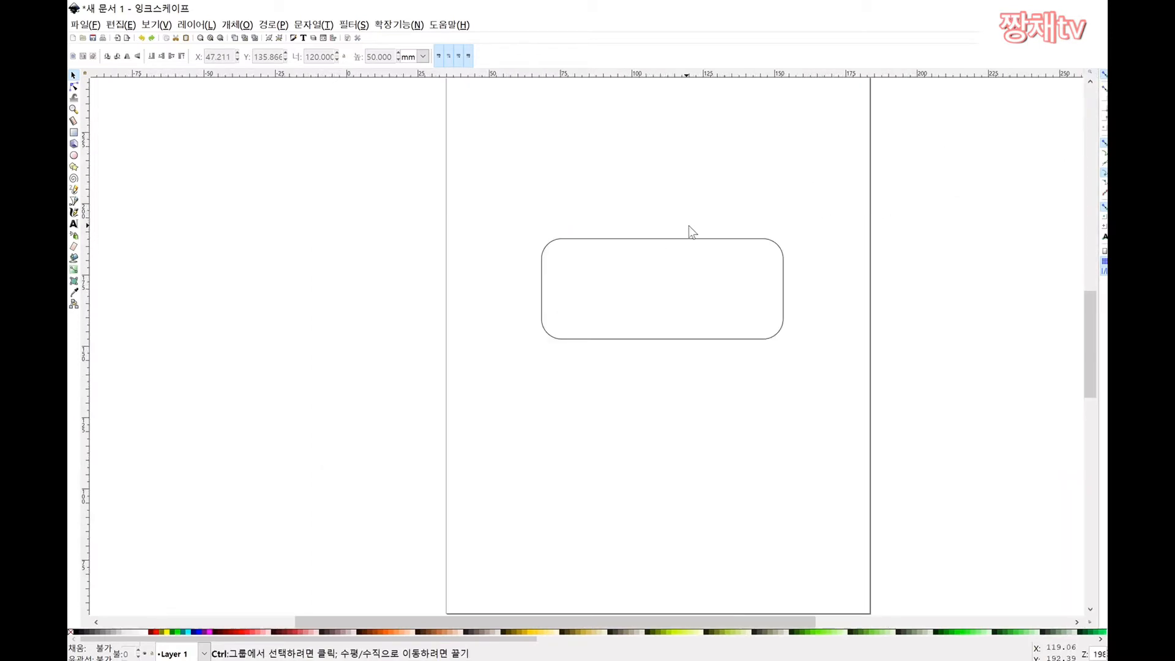
scroll(689, 225, "up", 1, "ctrl")
left_click_drag(388, 209, 367, 210)
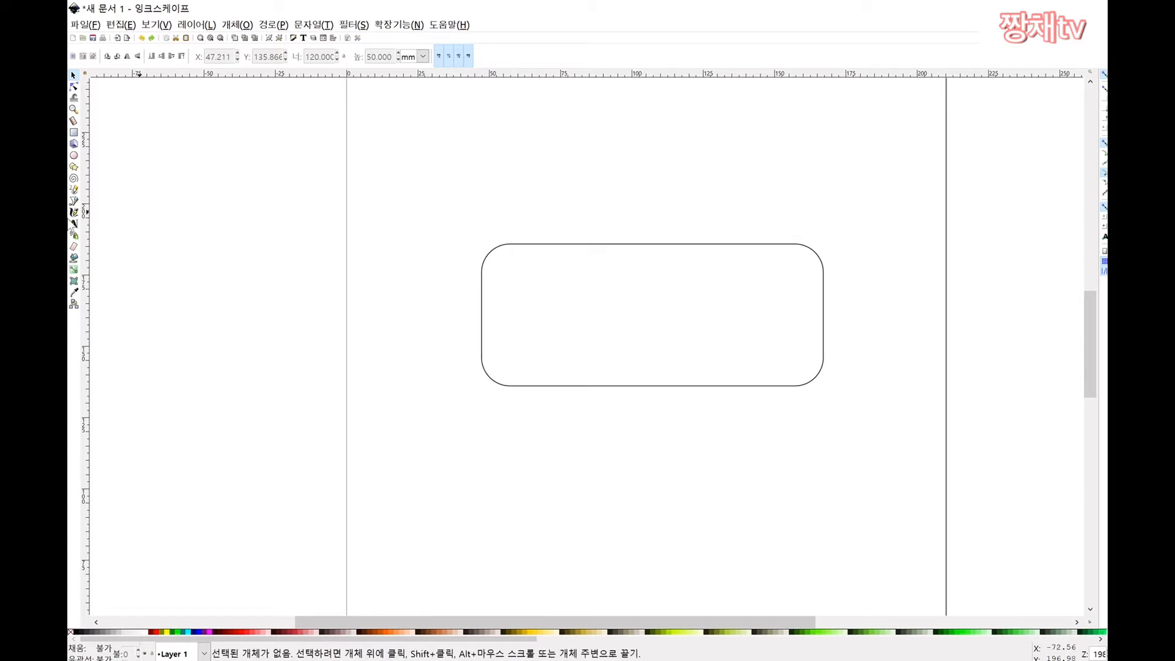
Step: Add a text line above the rectangle with the person's full name, correcting a typo
left_click(74, 225)
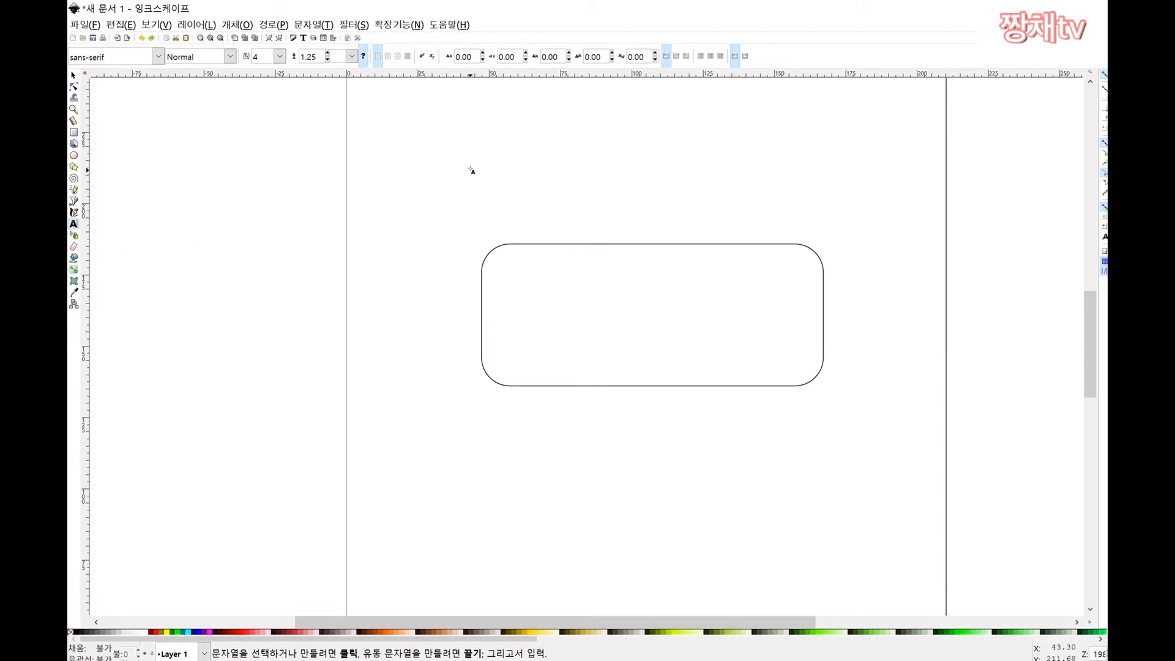
left_click(503, 167)
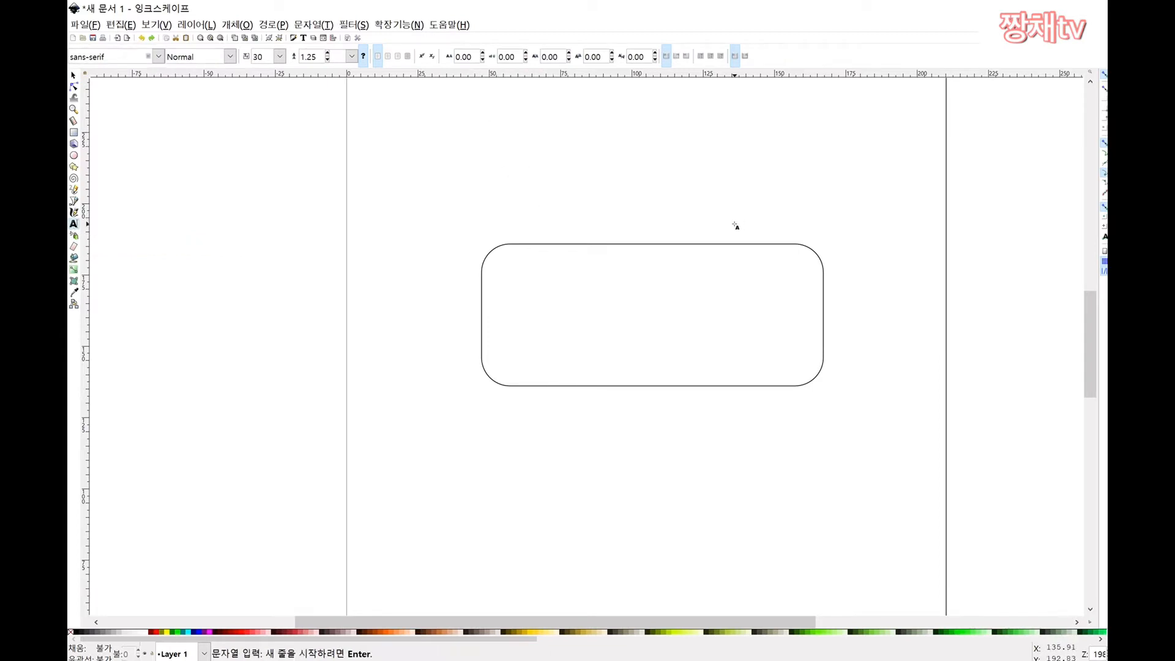
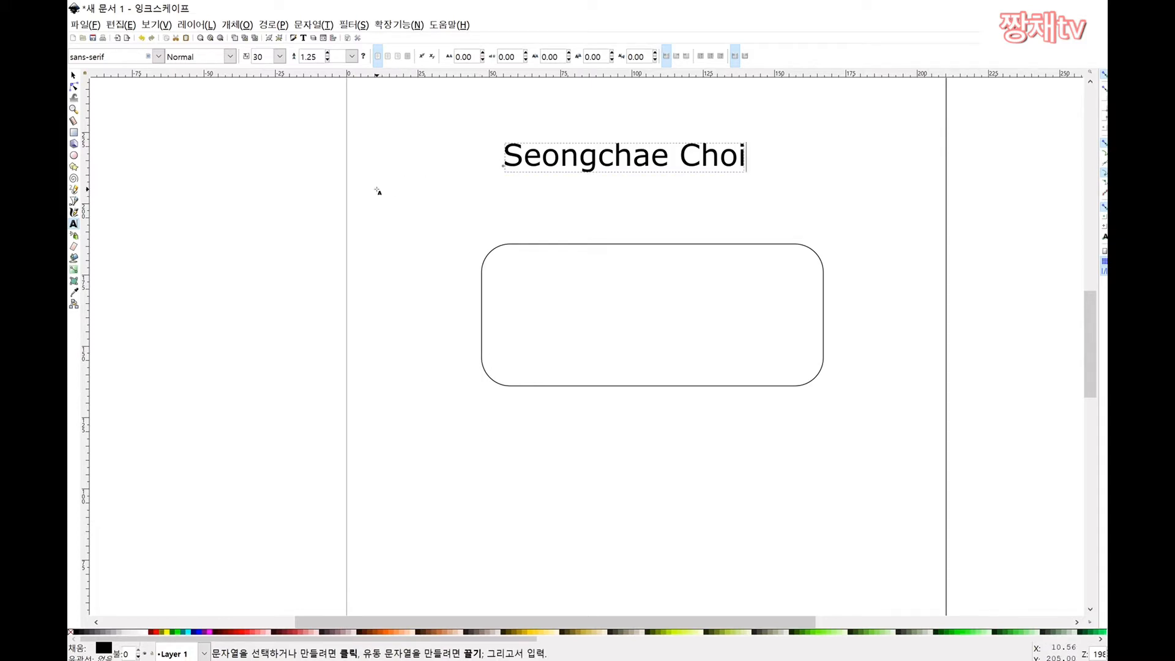
left_click(395, 202)
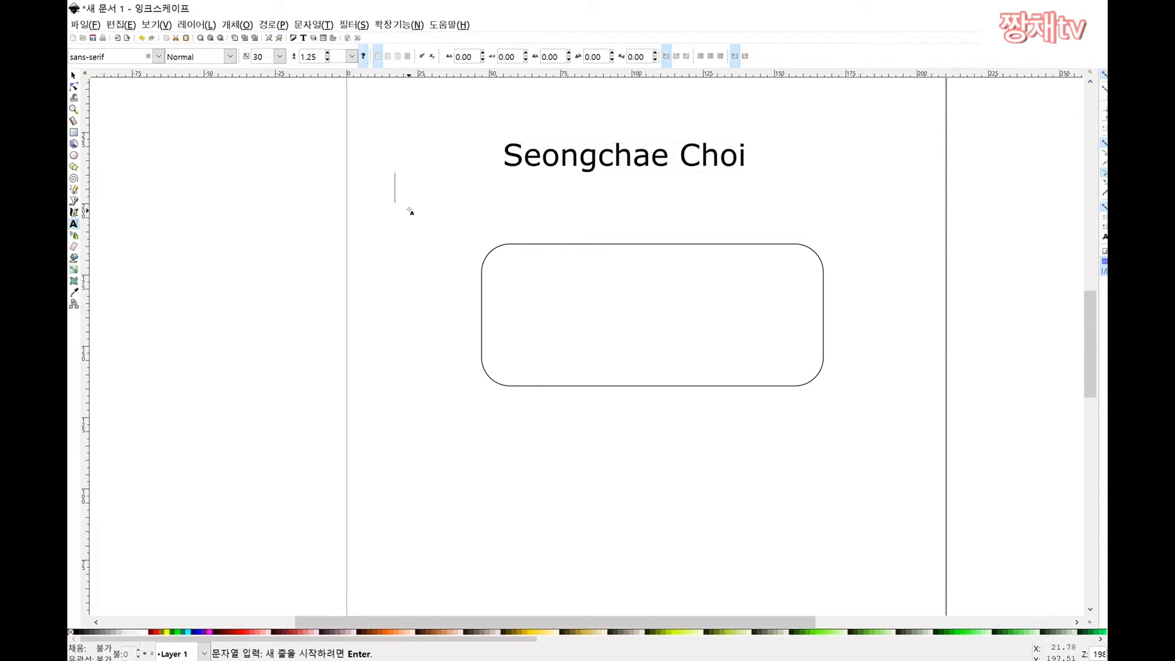
left_click(384, 226)
left_click(424, 240)
left_click(405, 190)
left_click_drag(400, 205, 402, 208)
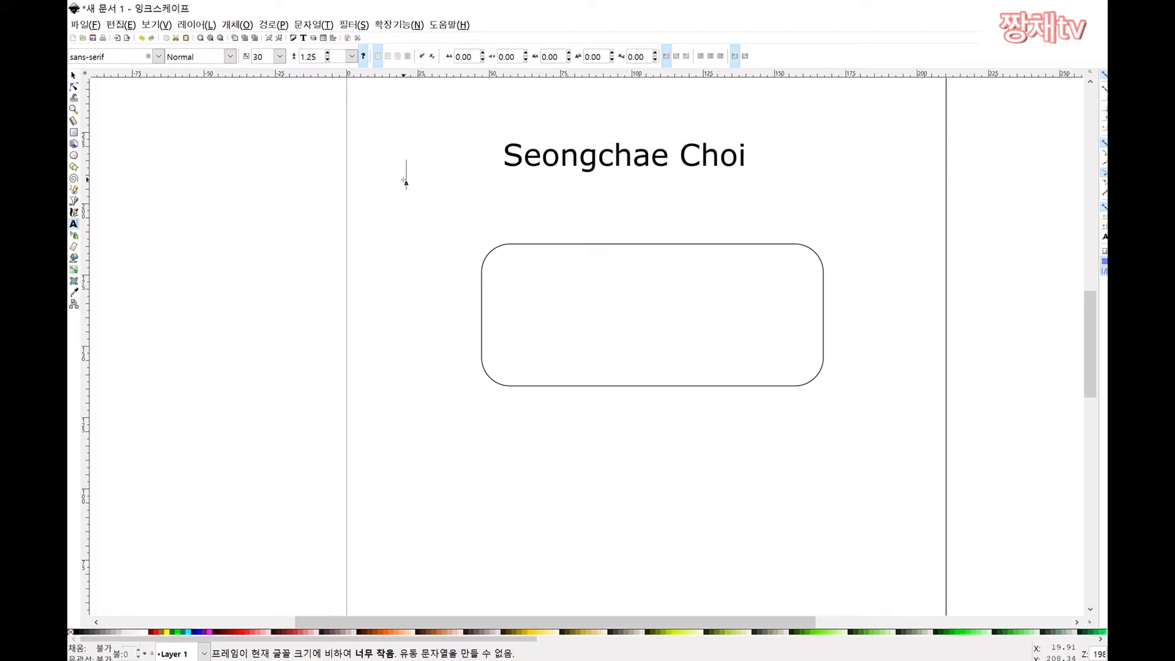
Step: Move the name text down into the rounded rectangle and select its letters
left_click(73, 76)
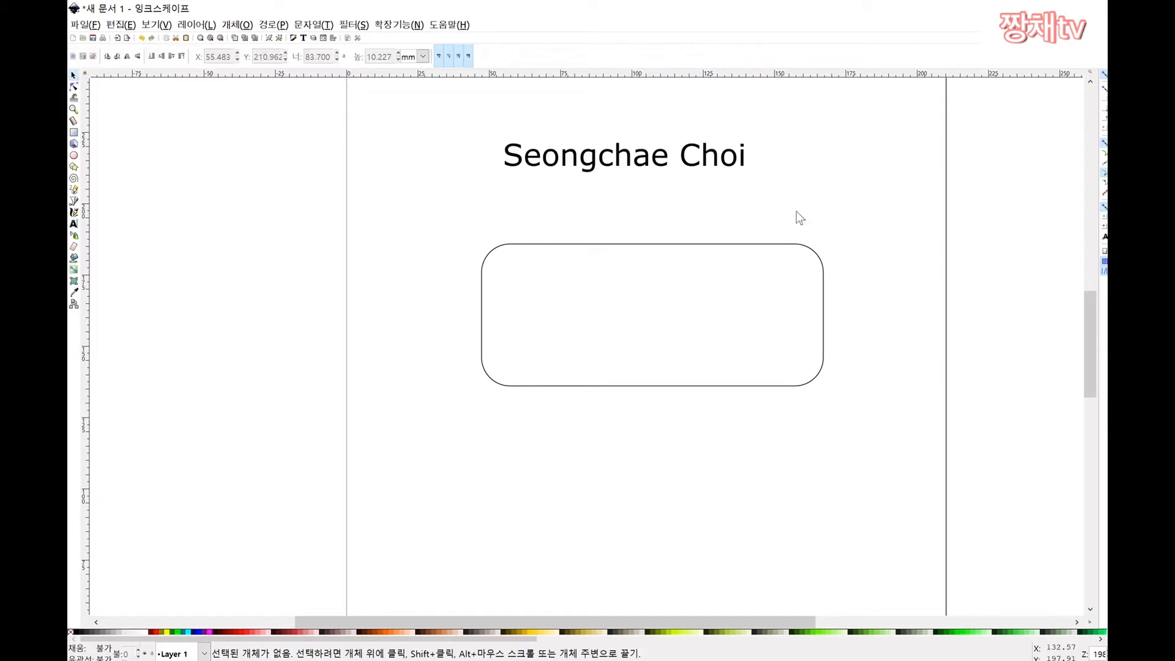
left_click(665, 167)
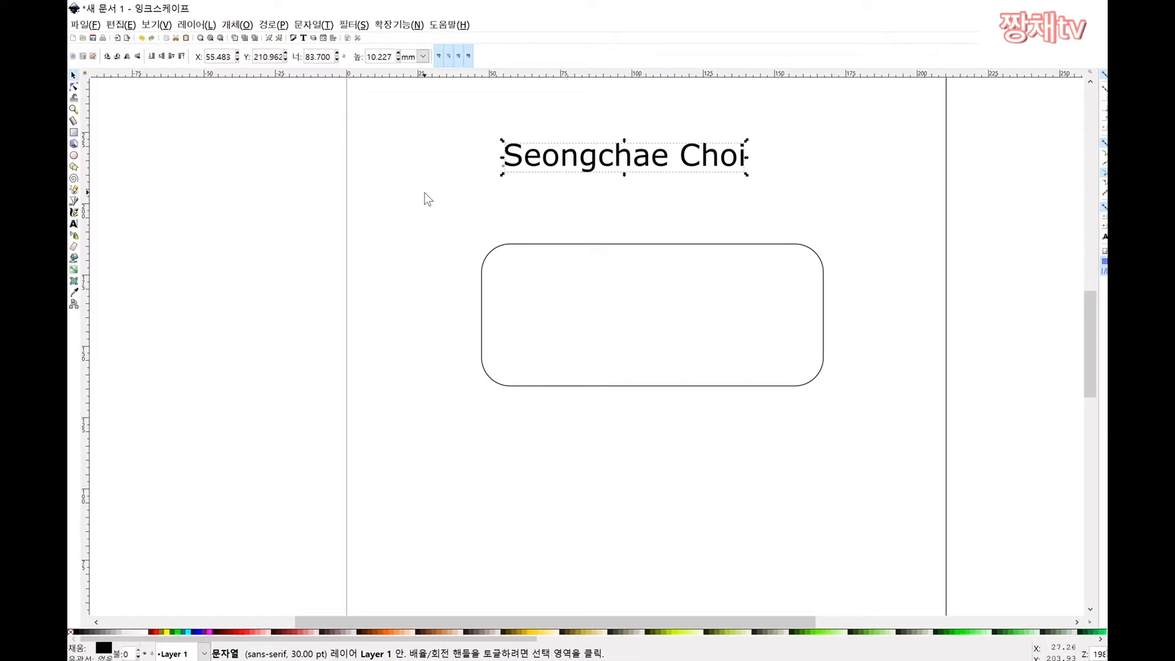
left_click_drag(585, 166, 628, 313)
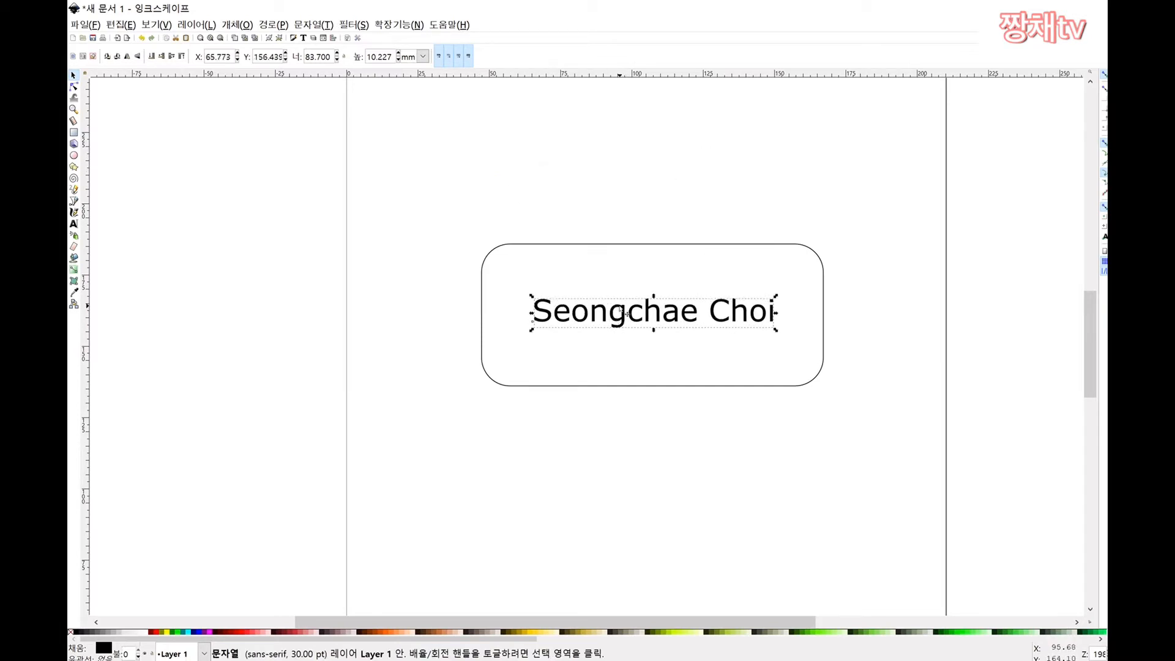
triple_click(606, 316)
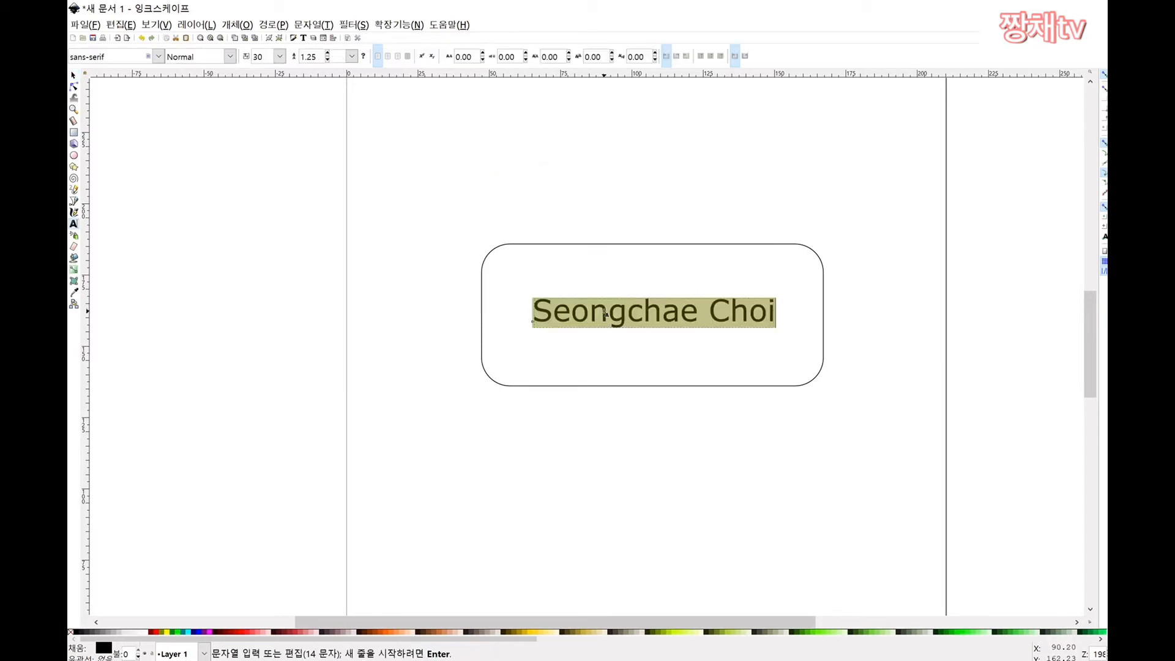
Step: Browse the font family and size lists without choosing a font
left_click(158, 57)
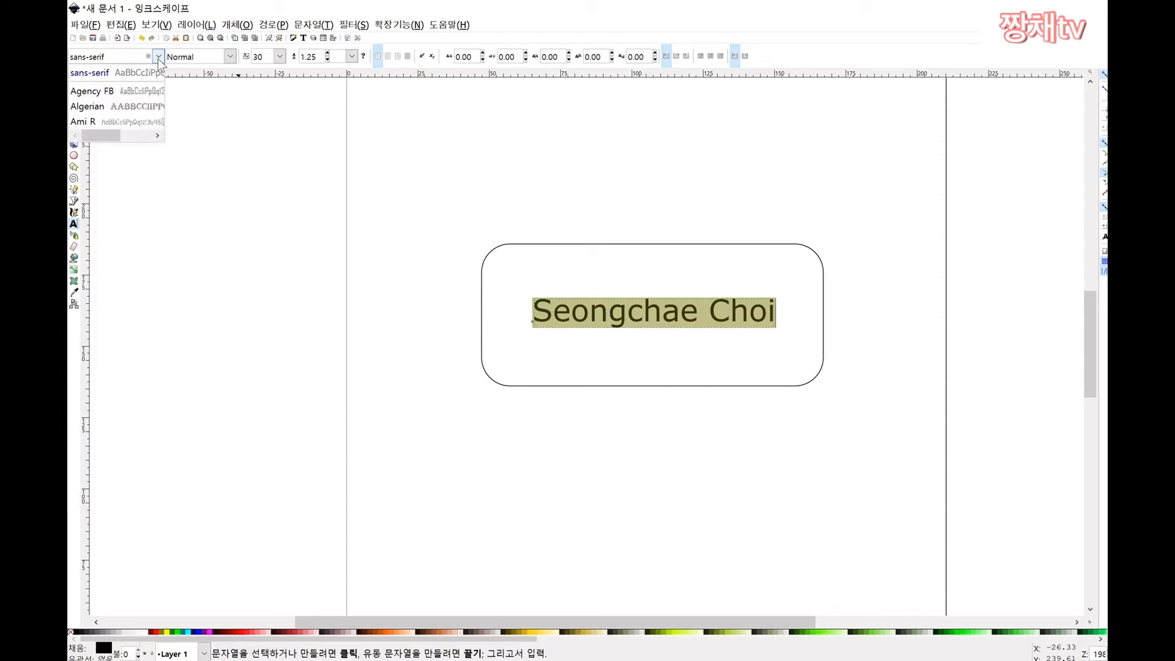
left_click(281, 59)
left_click(279, 57)
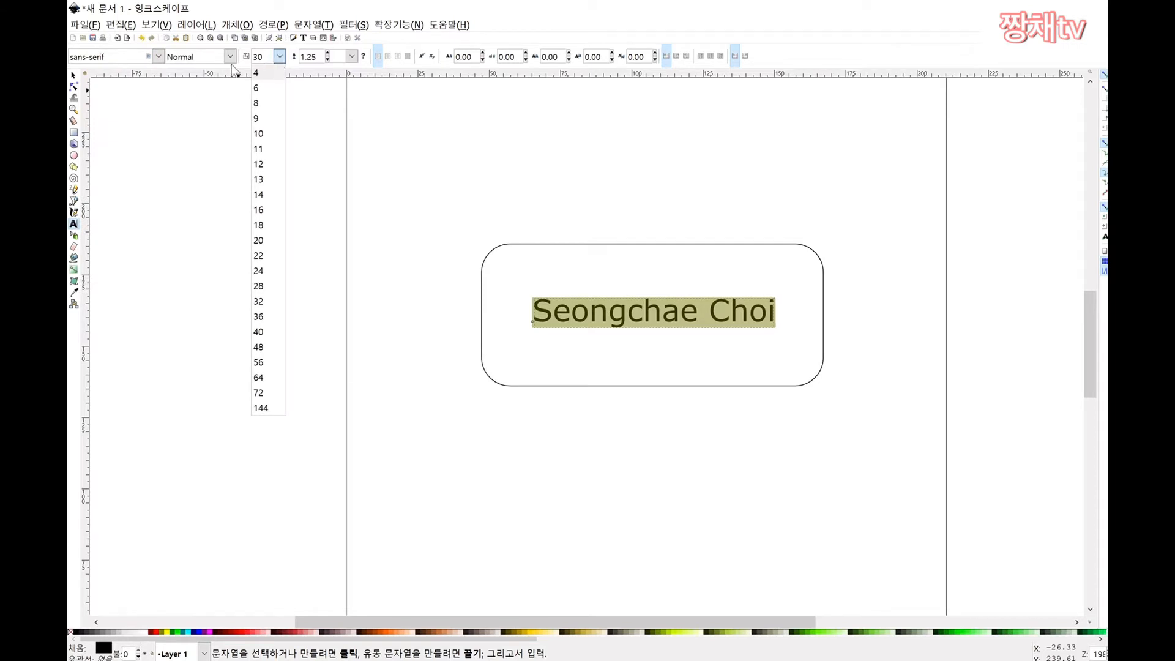
triple_click(116, 56)
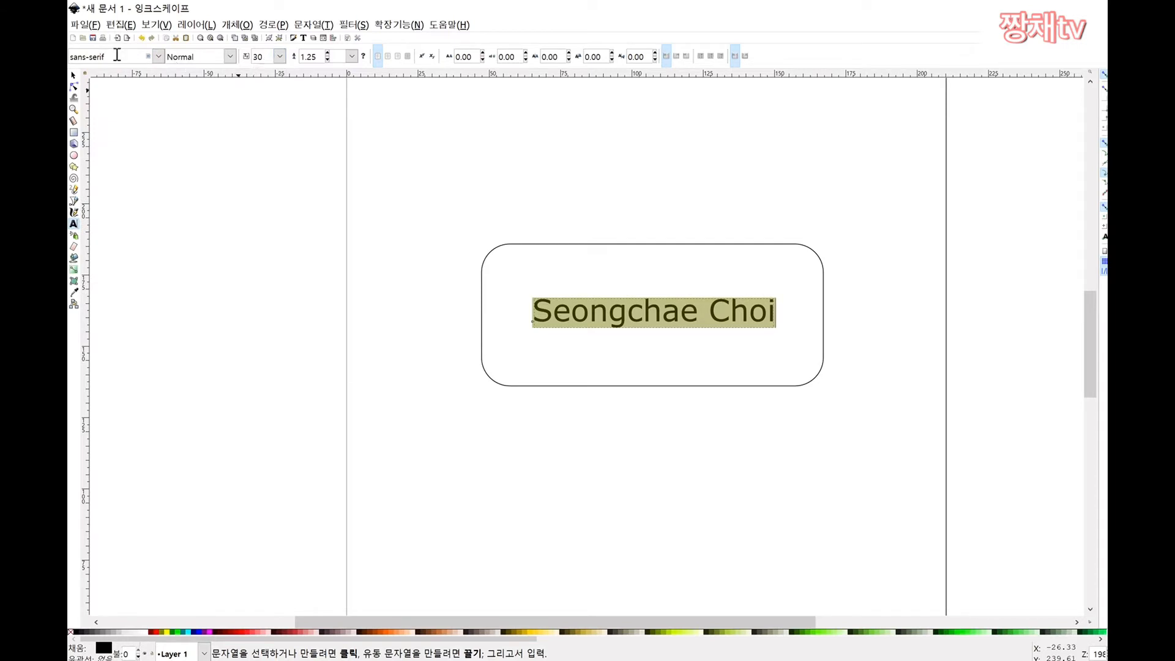
left_click(159, 57)
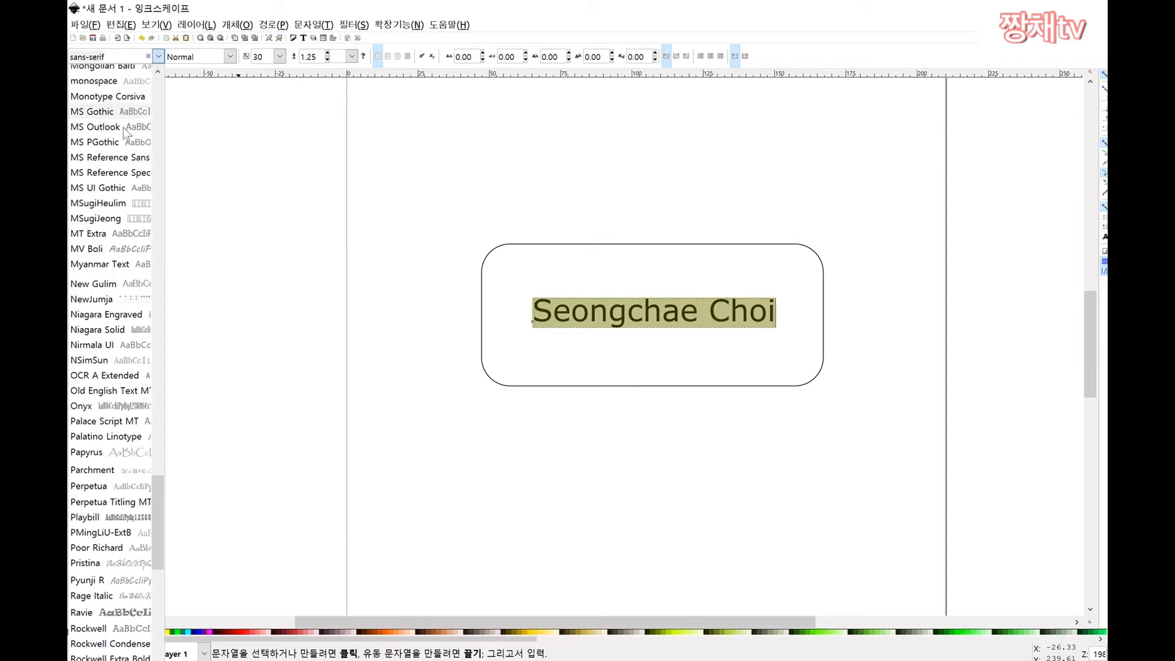
scroll(124, 132, "up", 10)
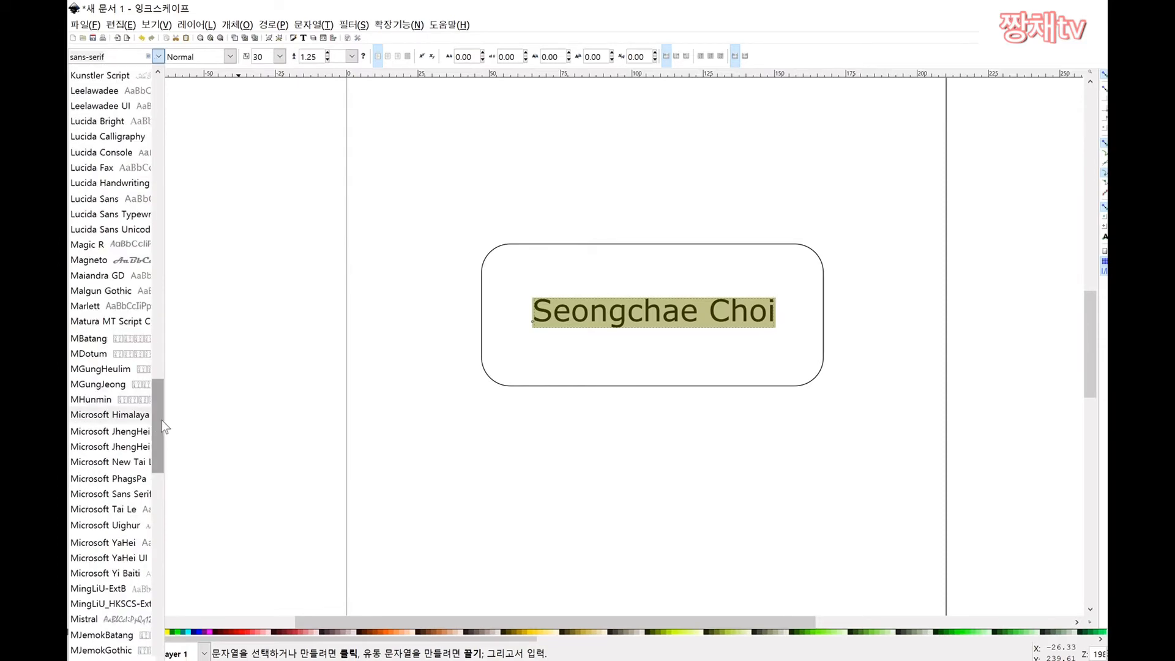
left_click_drag(162, 427, 153, 100)
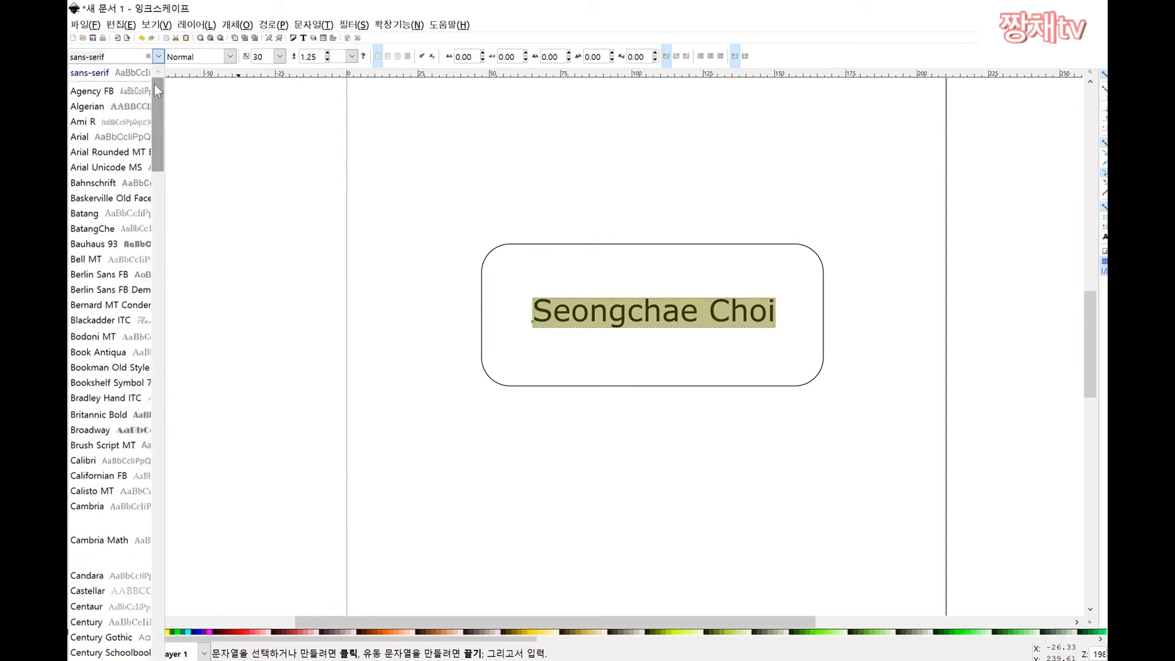
scroll(145, 208, "down", 15)
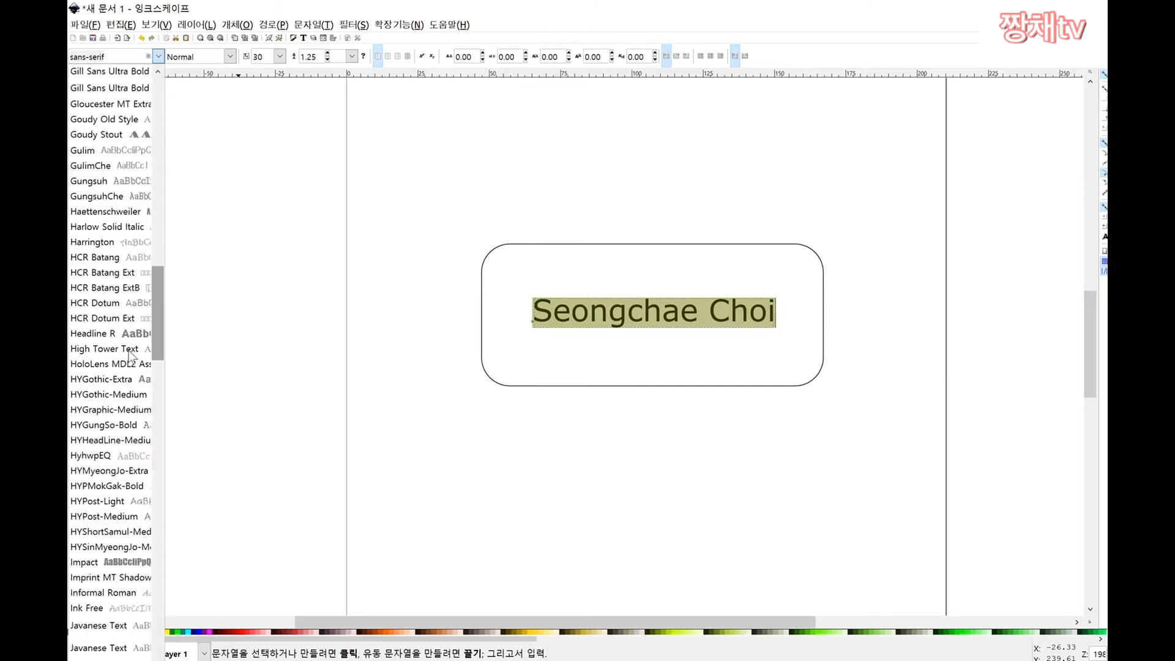
scroll(130, 368, "down", 11)
scroll(131, 415, "up", 5)
scroll(129, 367, "down", 1)
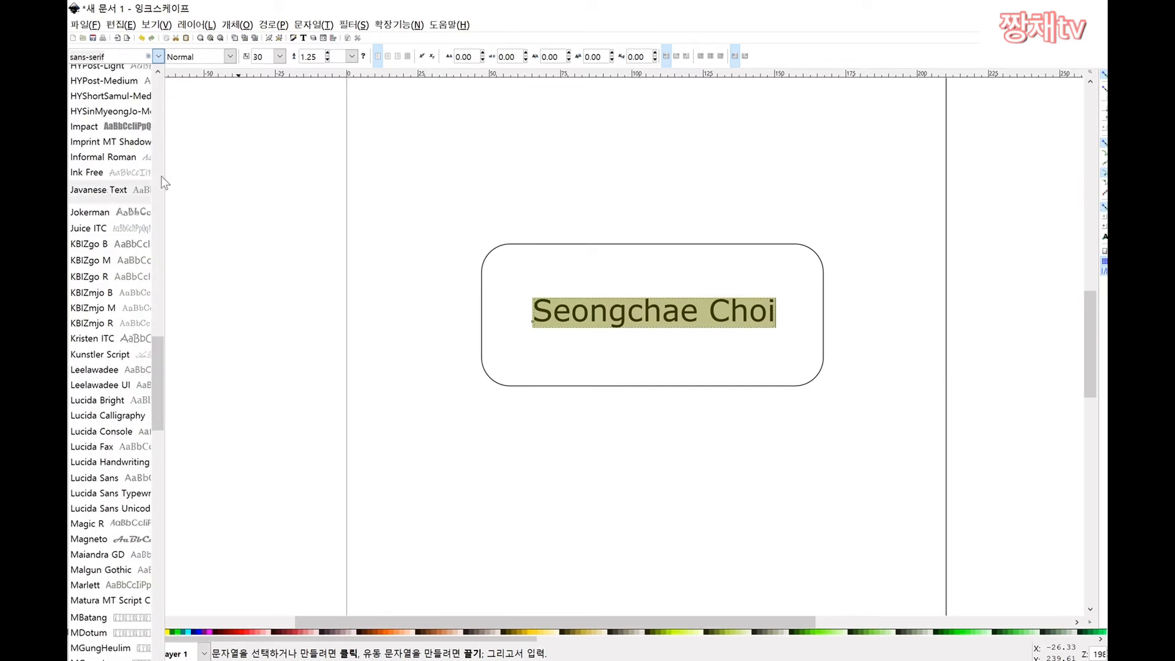
key("Escape")
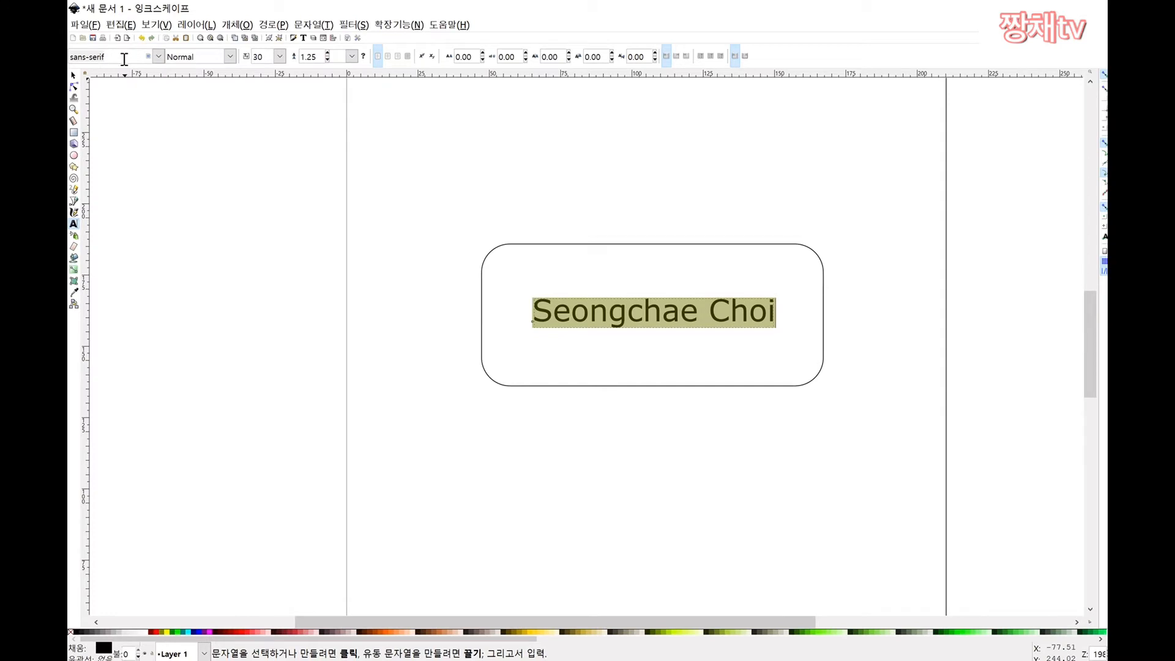
Step: Change the name's font to Franklin Gothic Heavy
triple_click(124, 59)
key("BackSpace")
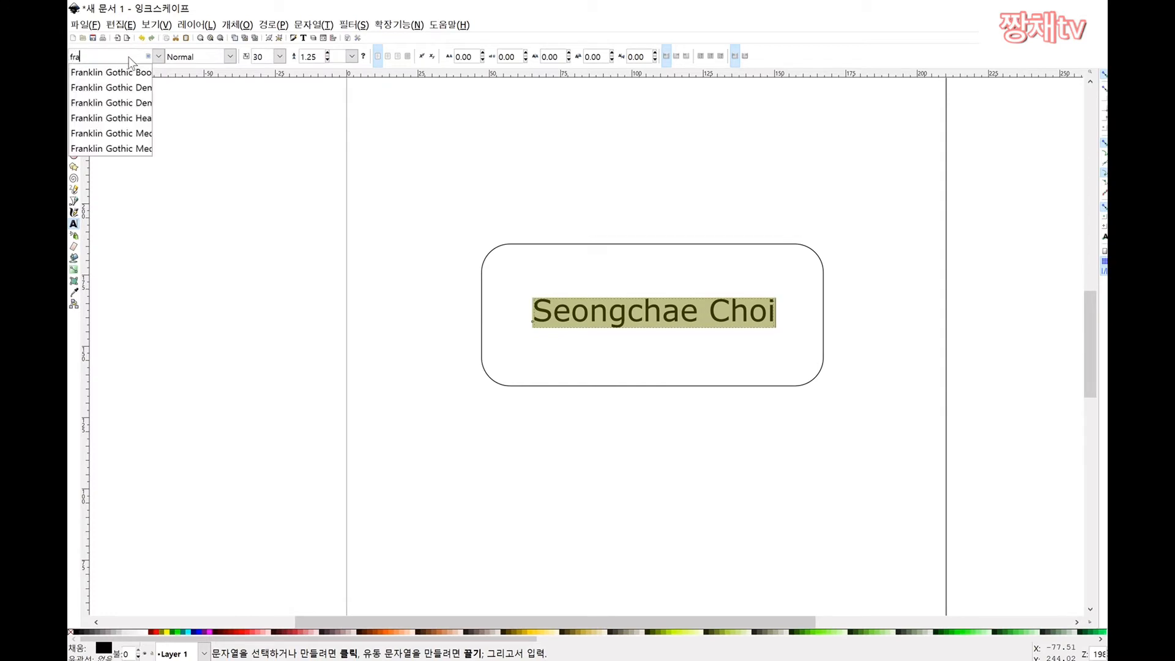
left_click(134, 117)
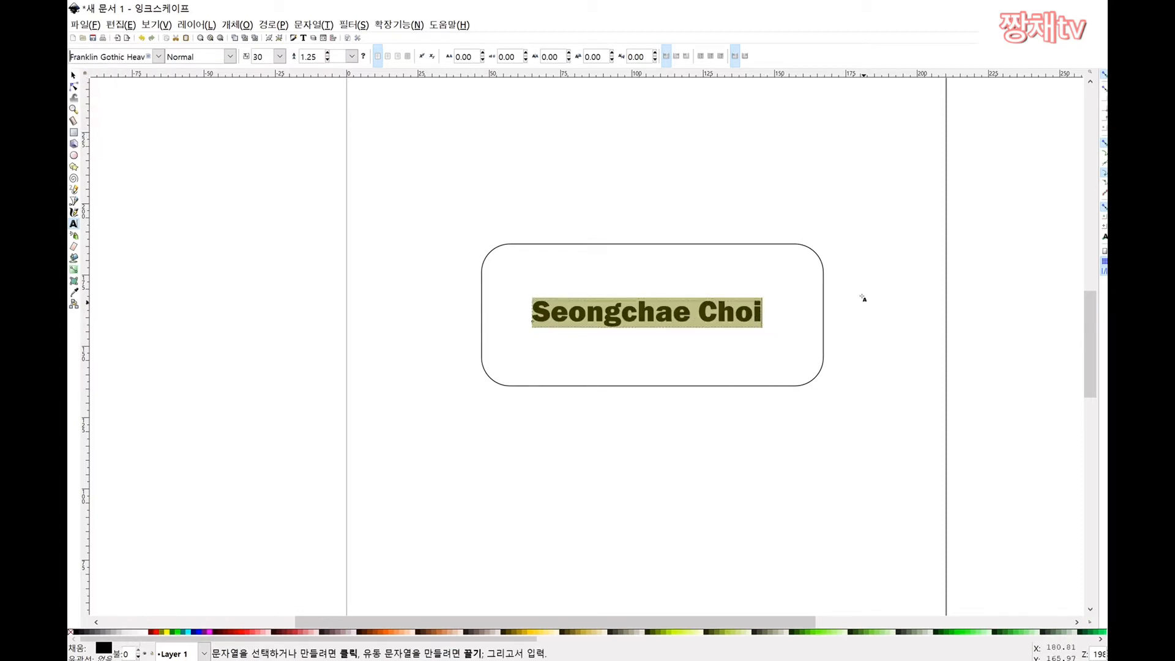
key("Escape")
left_click(690, 315)
key("ctrl+a")
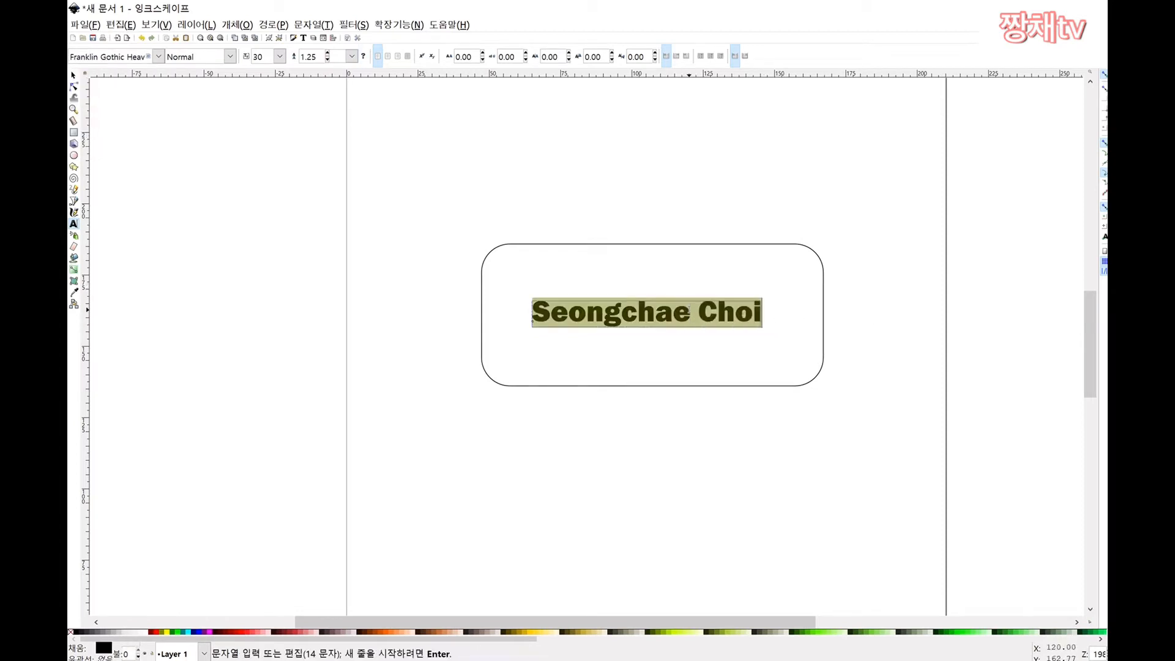
Step: Try font sizes 56, 32 and 48 for the name, then shift it left
left_click(279, 56)
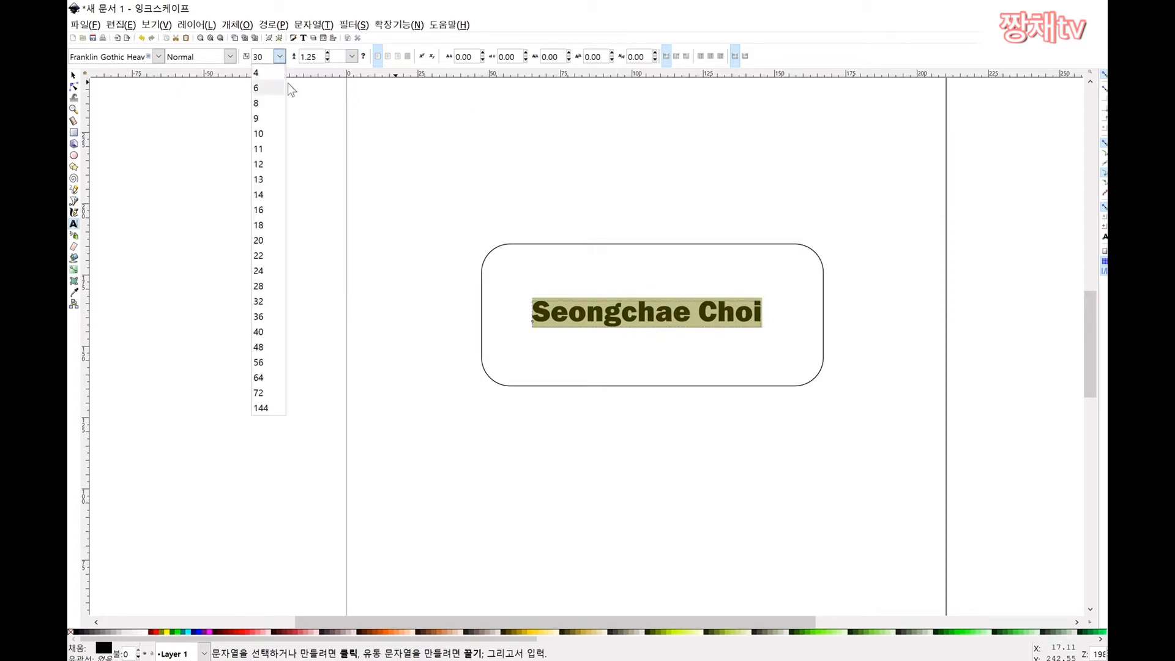
left_click(267, 361)
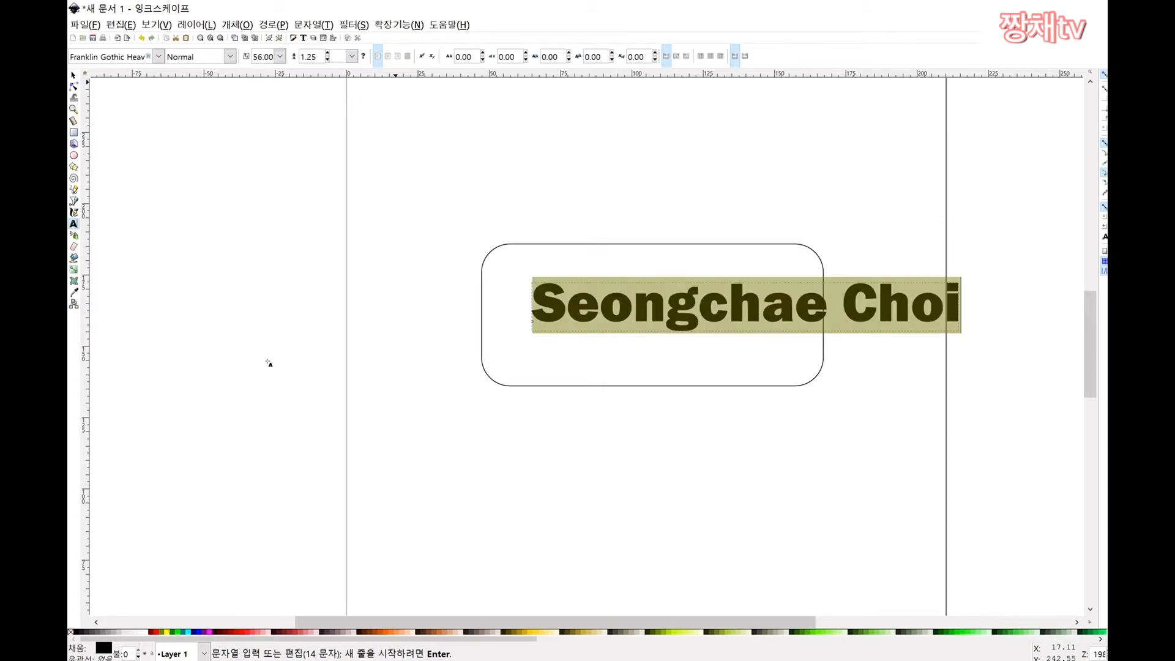
left_click(282, 54)
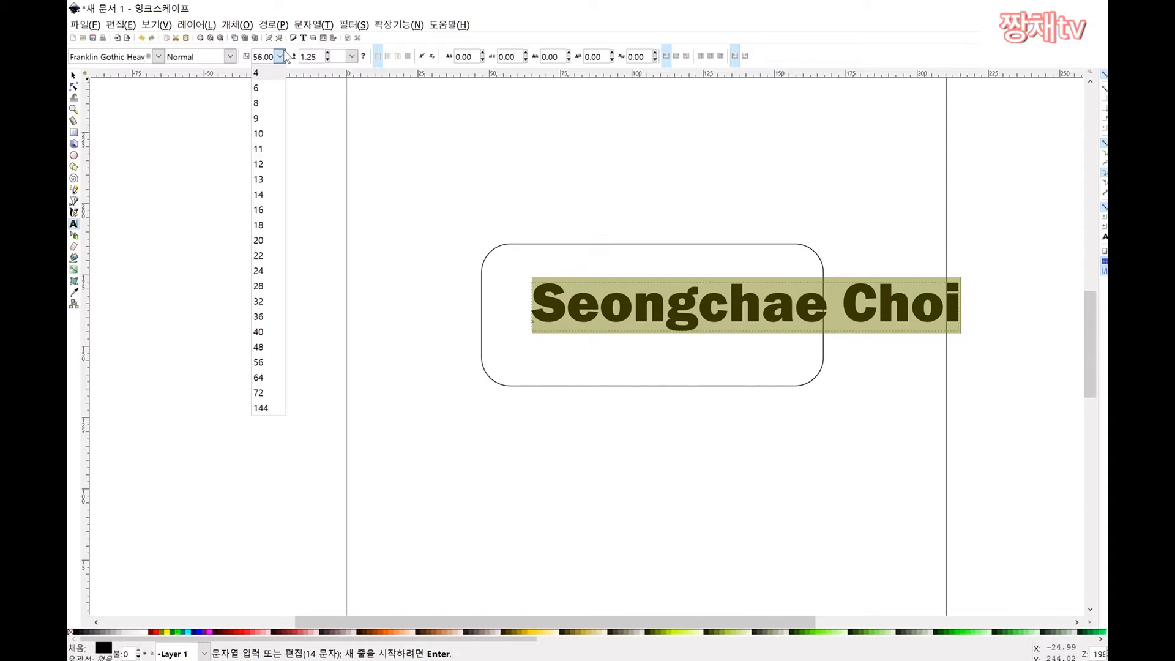
left_click(268, 305)
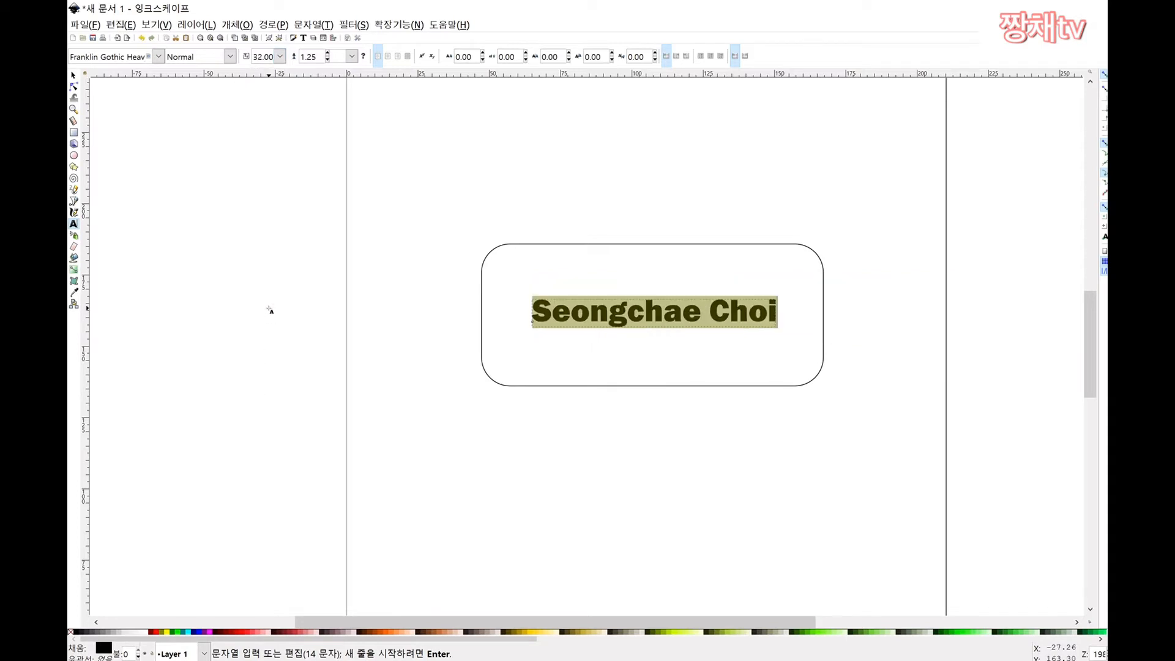
left_click(279, 57)
left_click(273, 346)
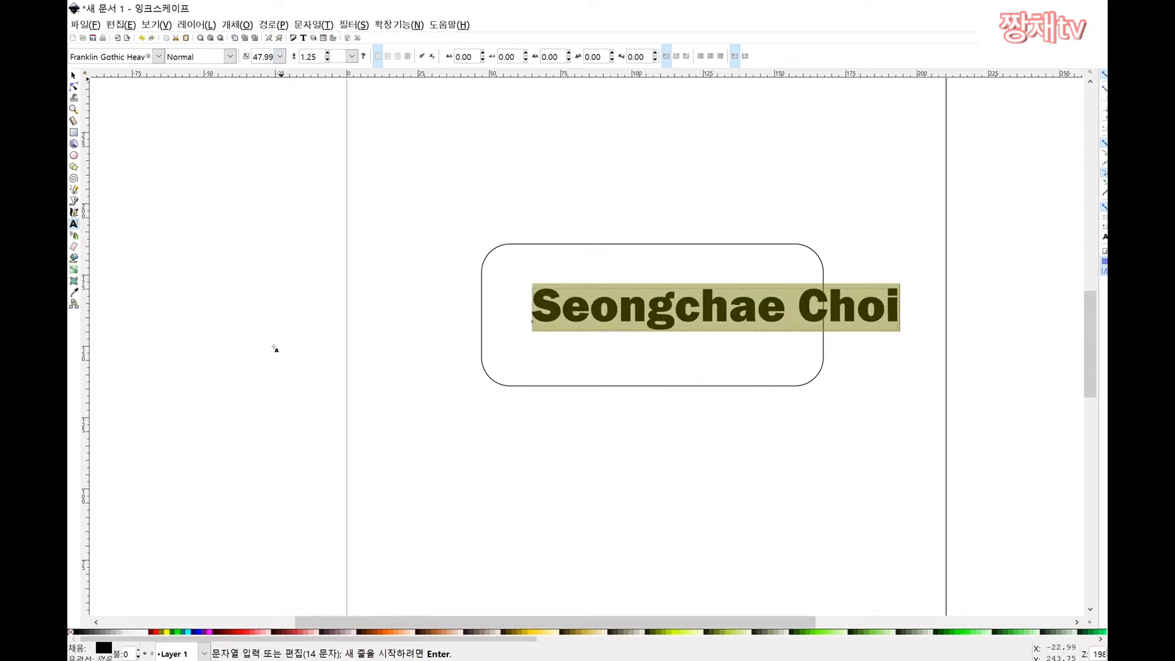
left_click(803, 214)
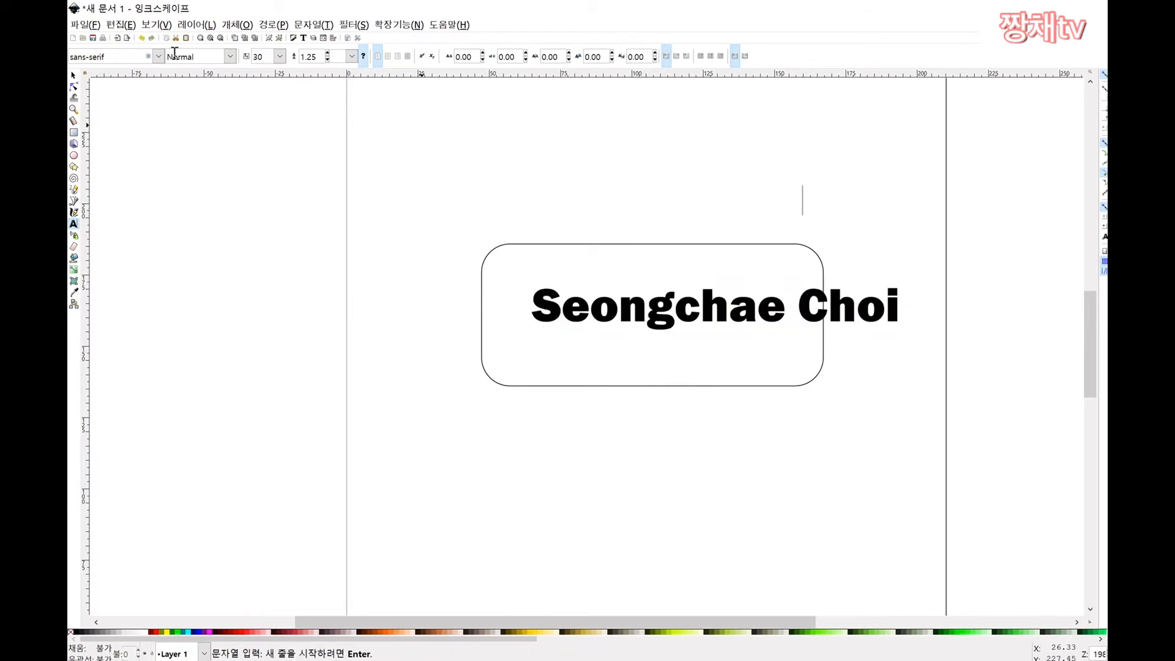
left_click(73, 75)
left_click(696, 322)
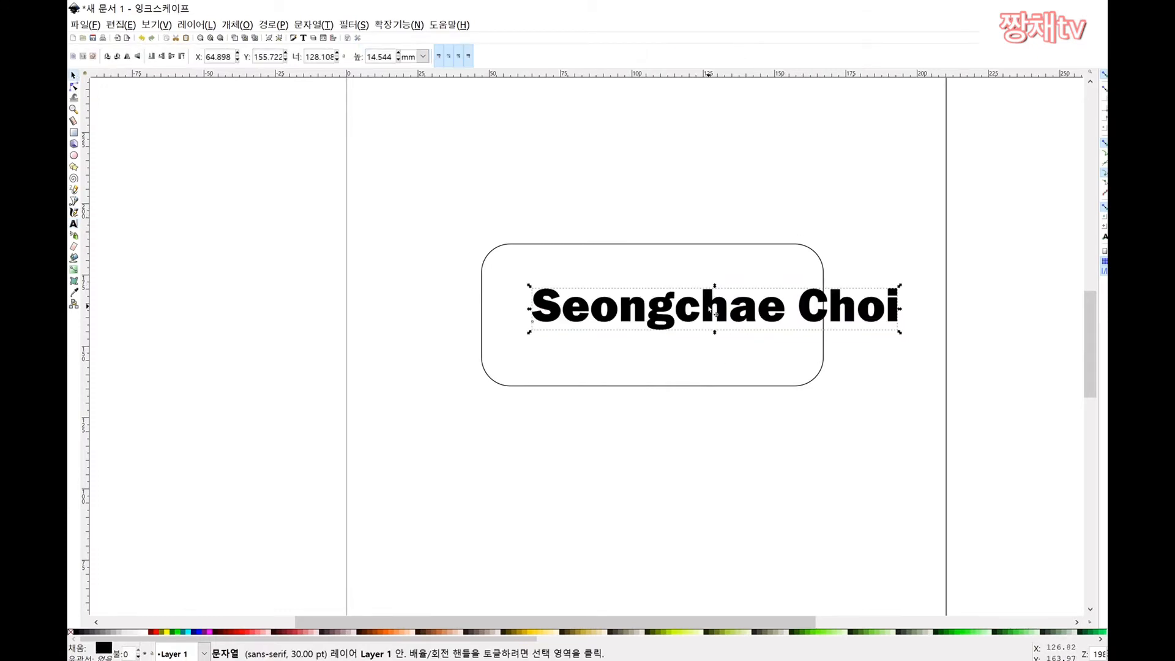
left_click_drag(695, 322, 639, 324)
Step: Set the name's font size to 47.41, then settle on 42
key("t")
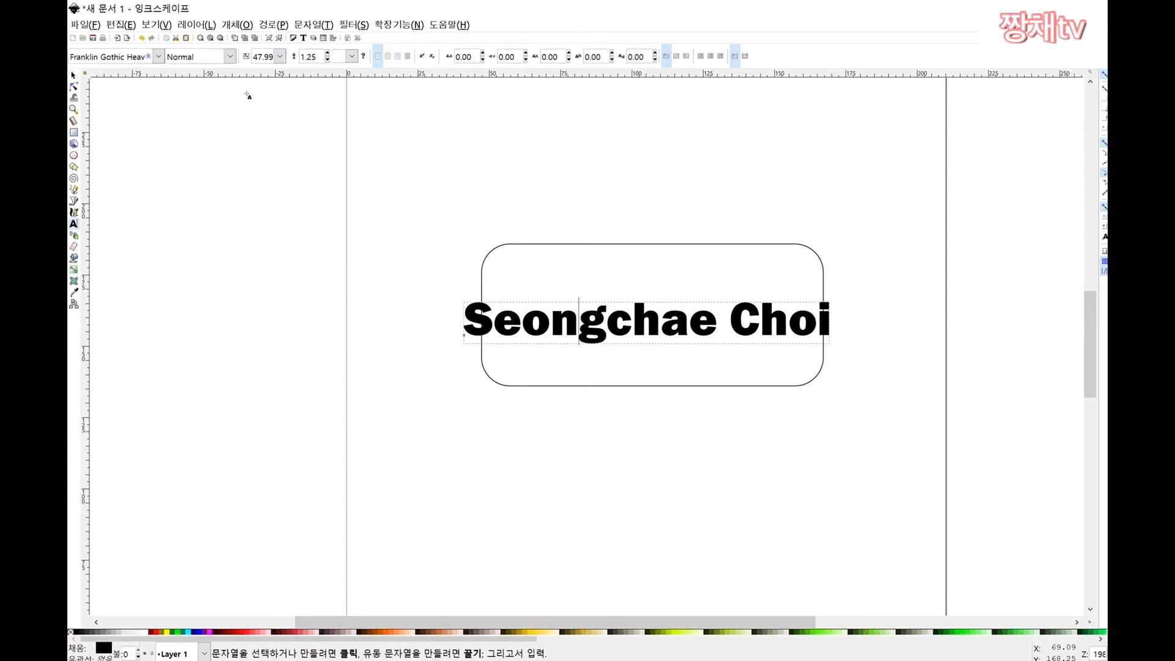
left_click(264, 57)
type("47.41")
key("Return")
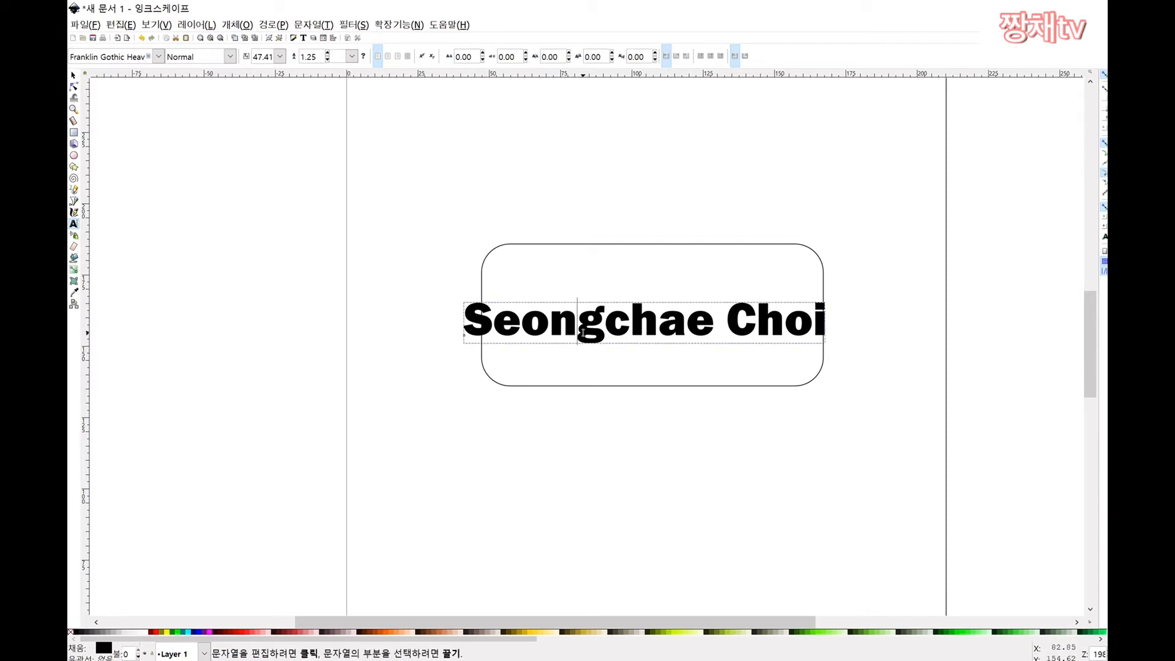
key("ctrl+a")
triple_click(262, 56)
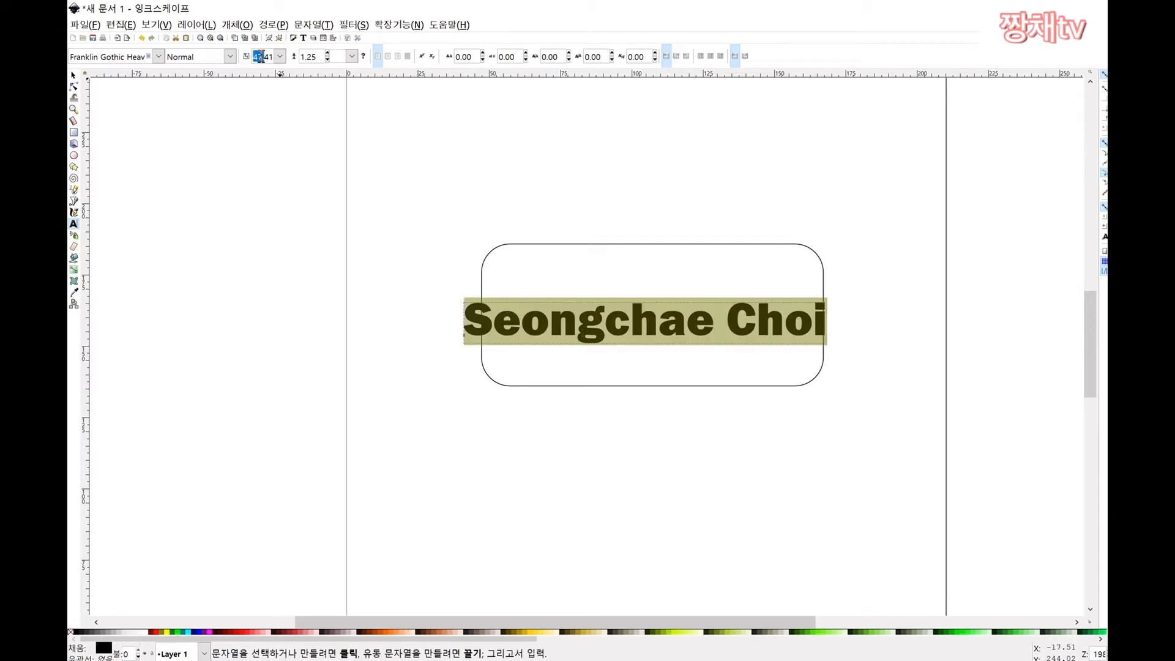
type("42")
key("Return")
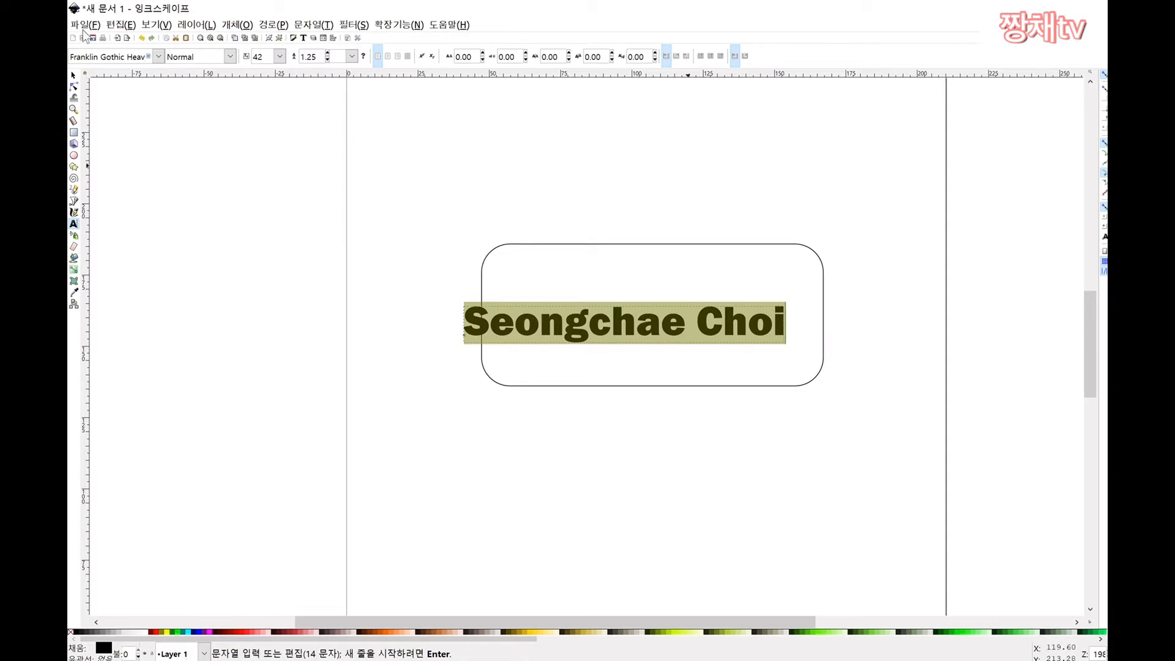
Step: Reposition the name text inside the rounded rectangle
left_click(74, 75)
left_click_drag(535, 318, 565, 316)
left_click(535, 308)
left_click(878, 305)
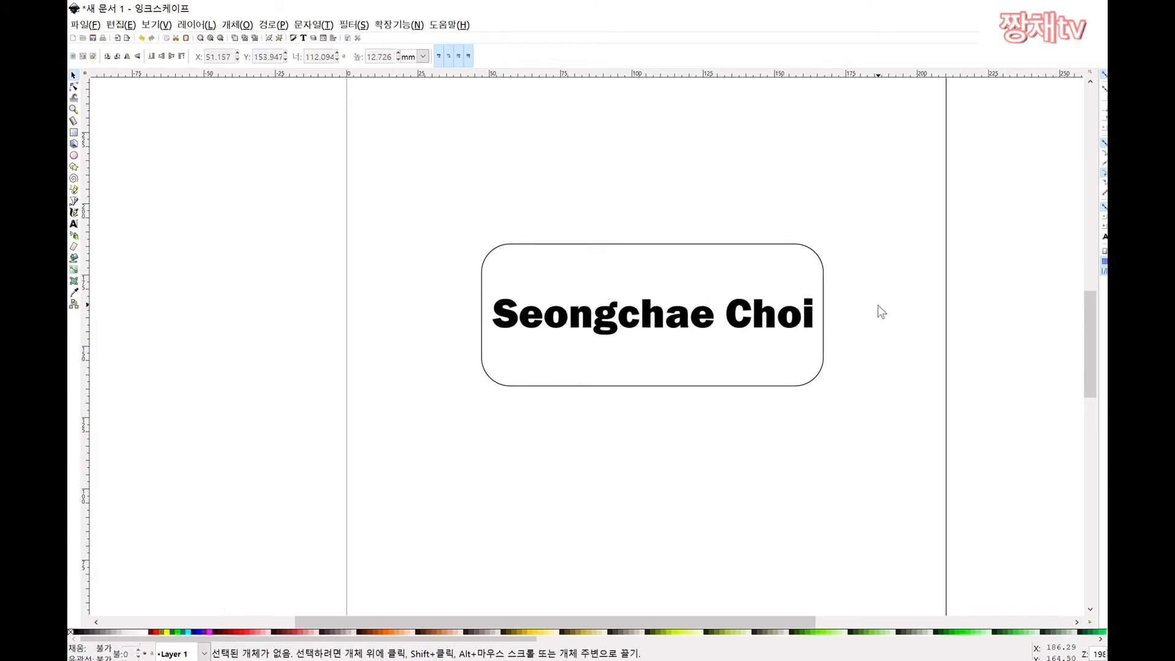
Step: Stretch the rounded rectangle wider and move it to the left
left_click(774, 246)
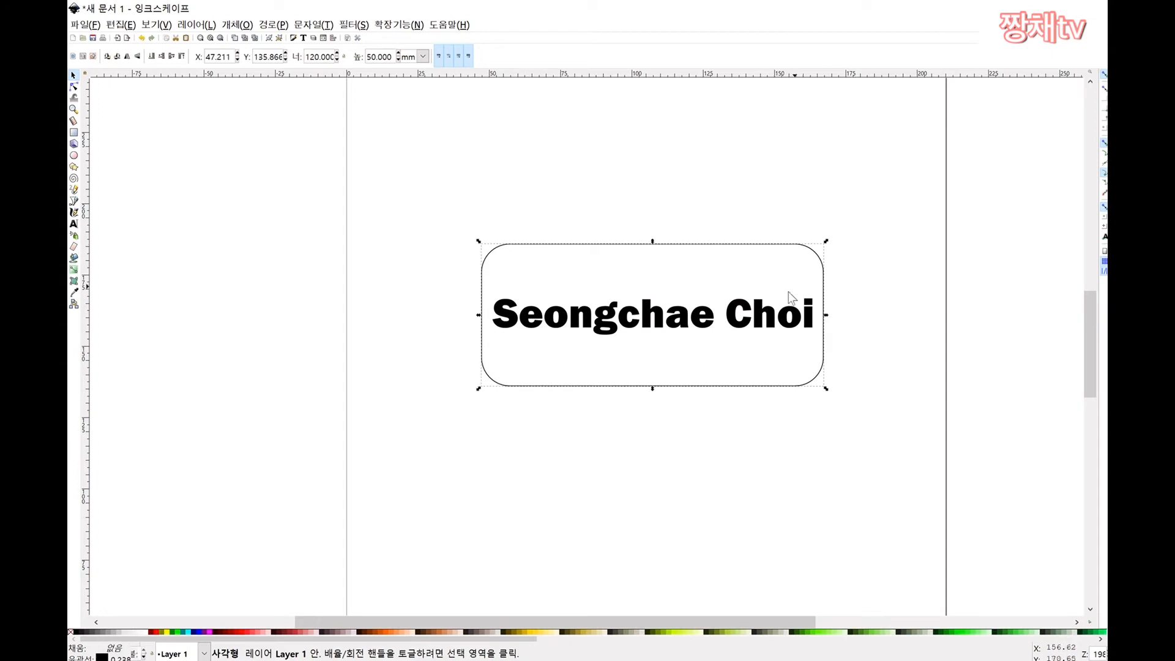
left_click_drag(827, 314, 895, 325)
mouse_move(754, 245)
left_mouse_down()
mouse_move(657, 245)
mouse_move(658, 268)
mouse_move(661, 253)
left_mouse_up()
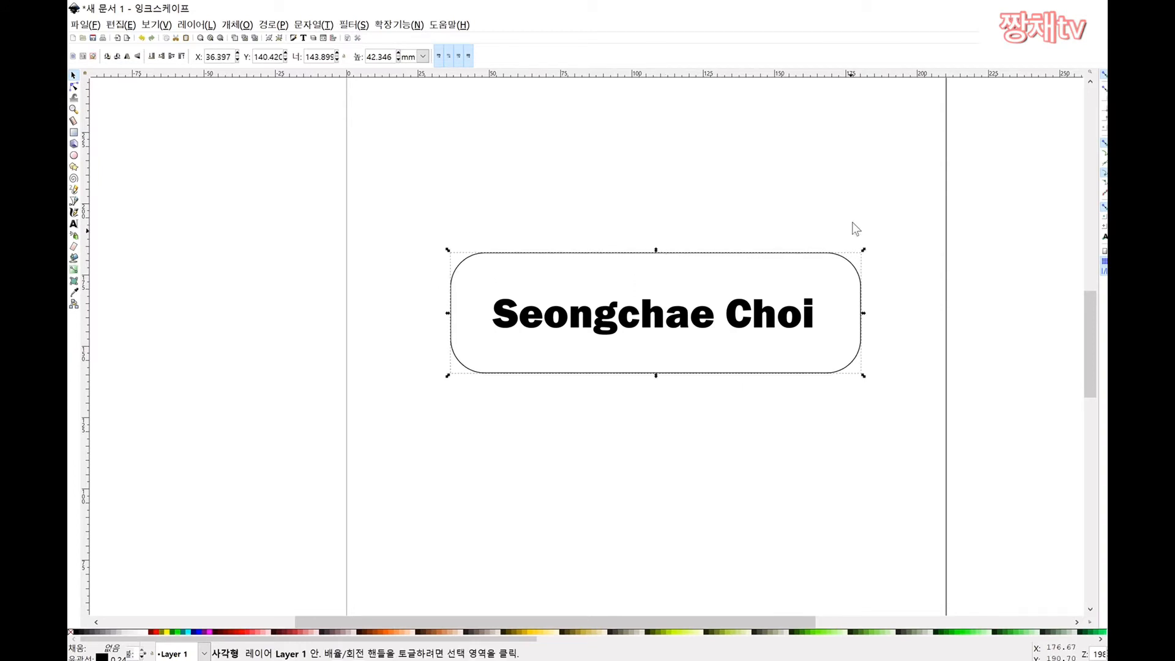
left_click(853, 255)
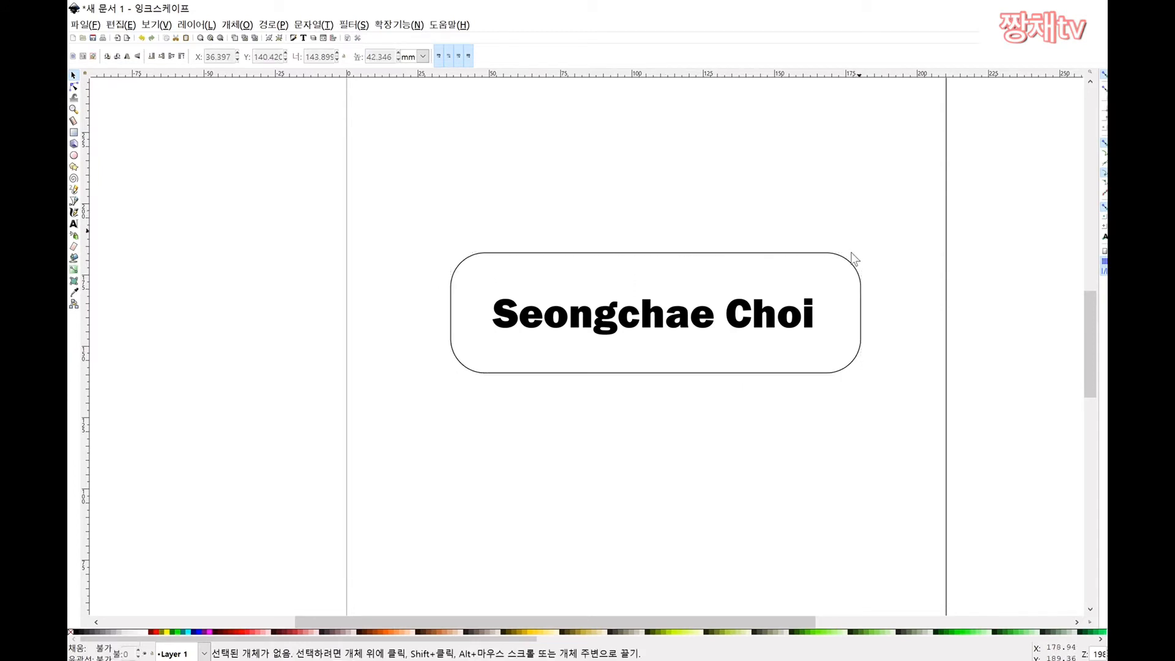
Step: Drag the name text to the right and marquee-select the rectangle
left_click(628, 330)
key("Escape")
left_click(710, 331)
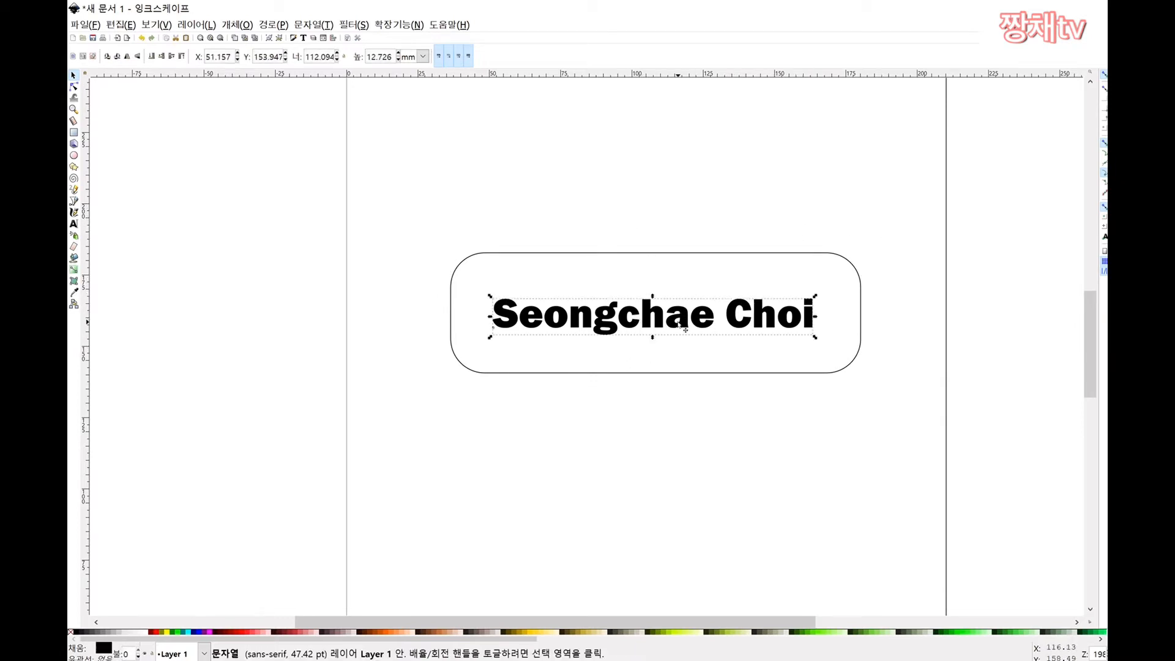
left_click_drag(596, 315, 720, 326)
key("Escape")
left_click(733, 314)
left_click(860, 204)
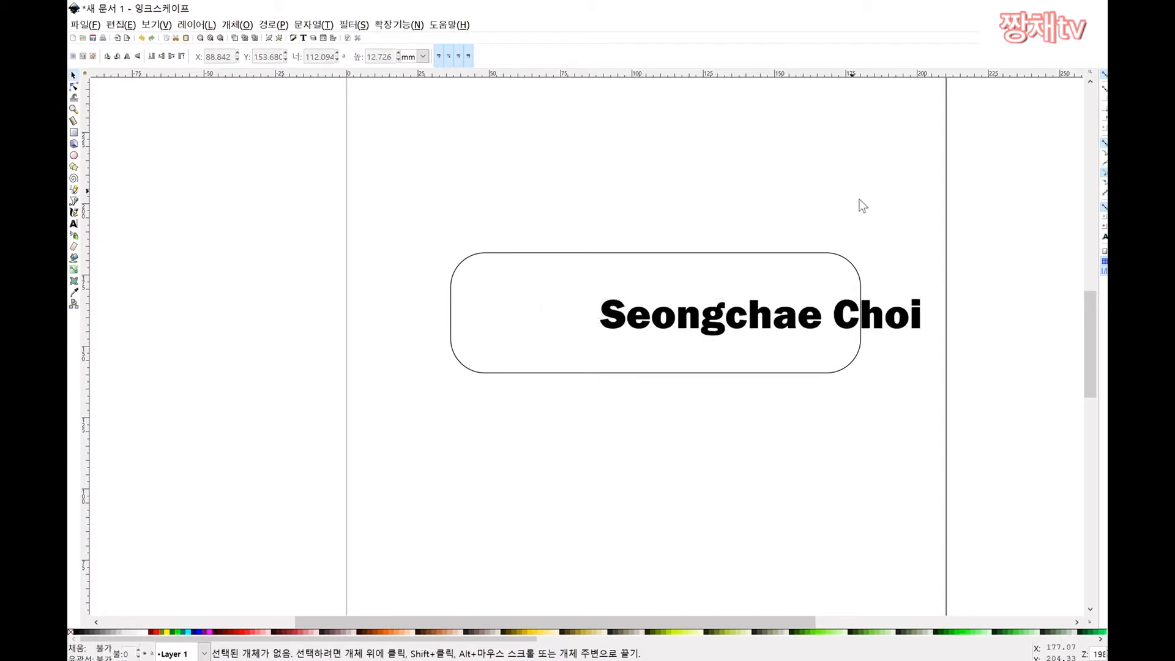
left_click_drag(912, 184, 417, 453)
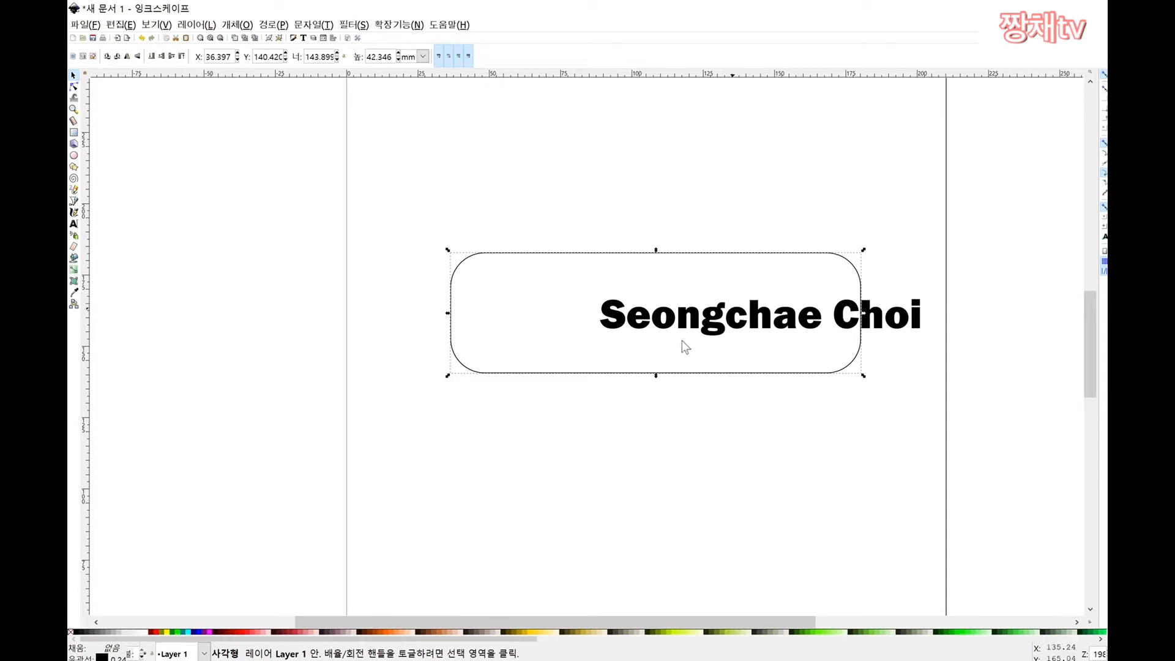
Step: Centre the name text horizontally and vertically on the rectangle using Align and Distribute
left_click(885, 328, "shift")
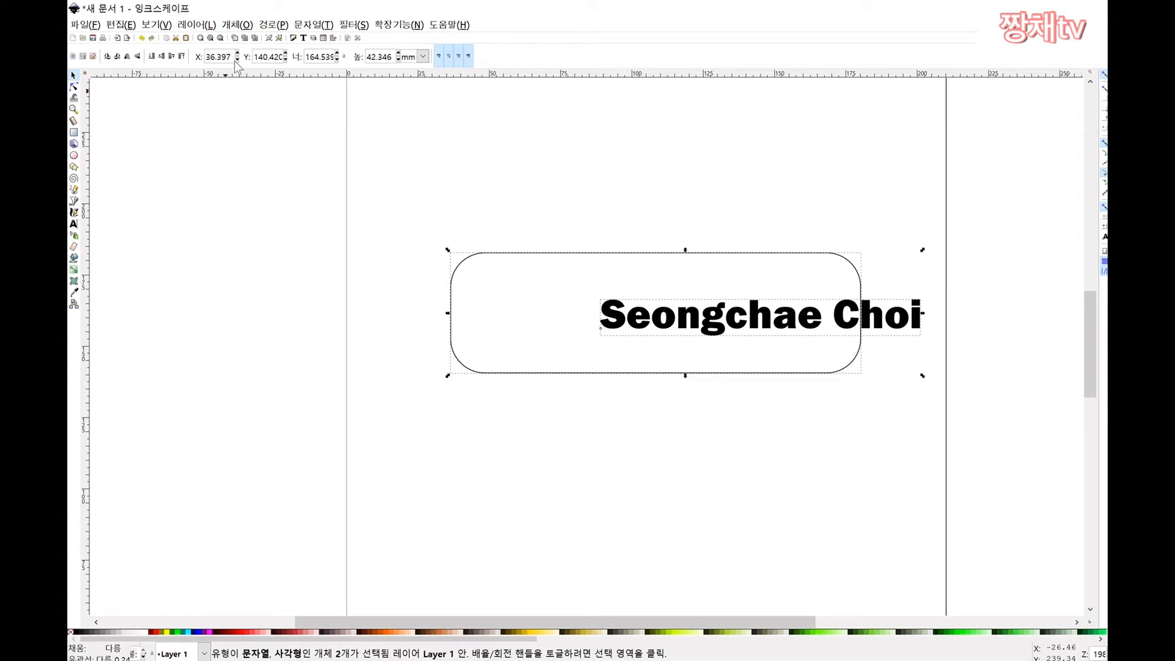
left_click(237, 25)
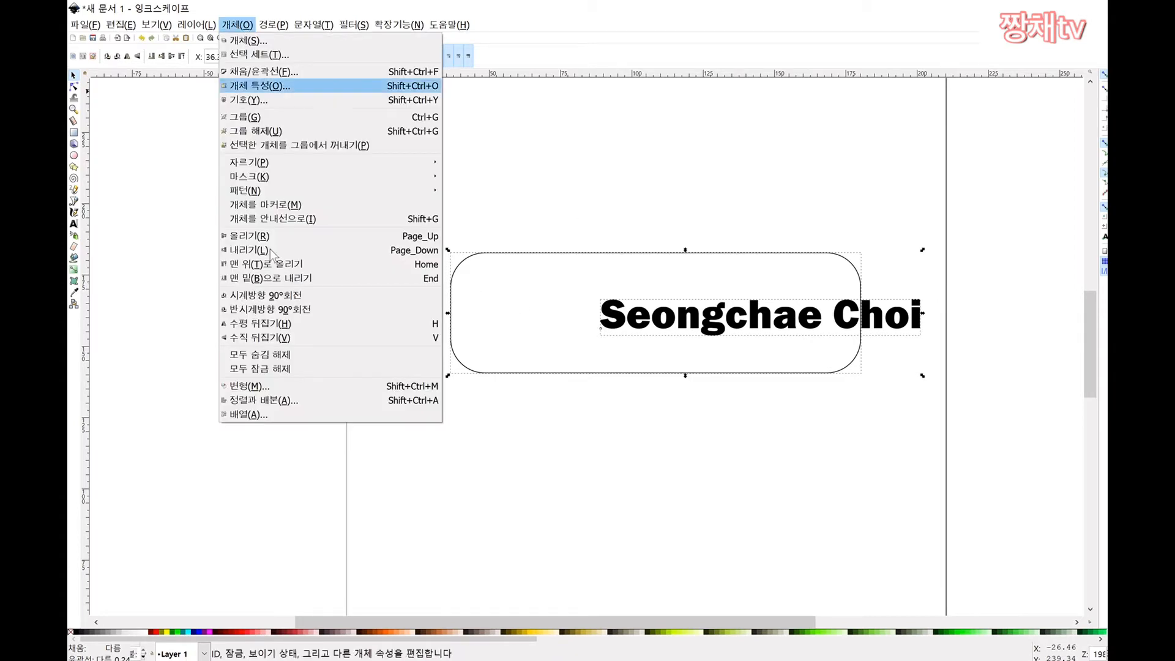
left_click(292, 401)
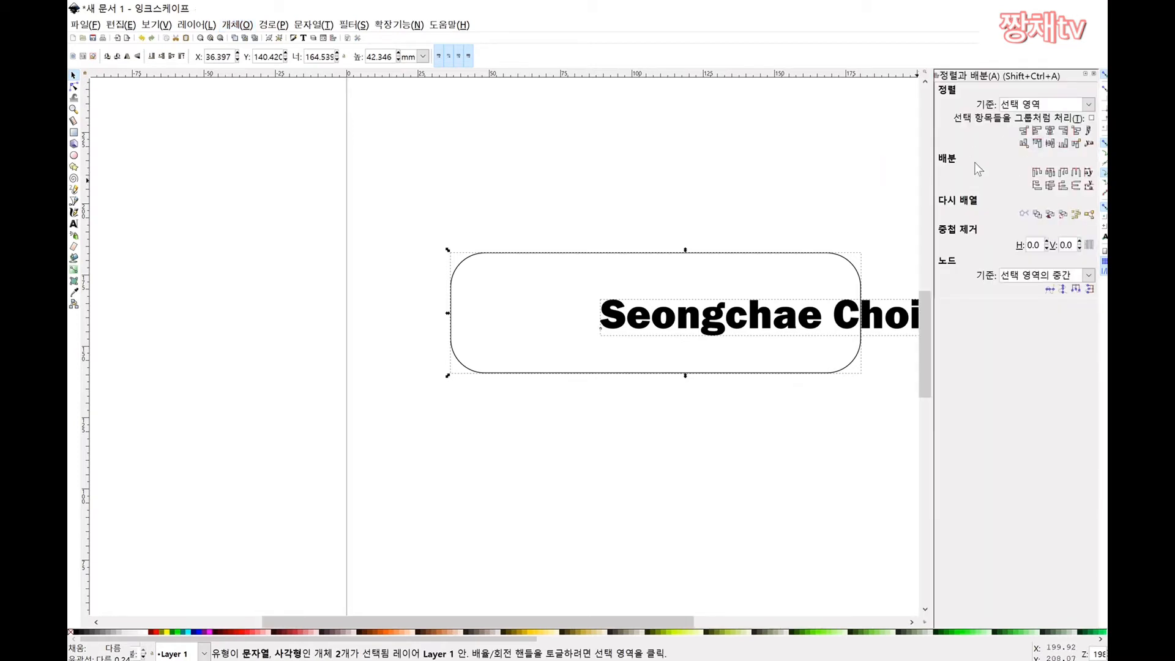
left_click(1049, 132)
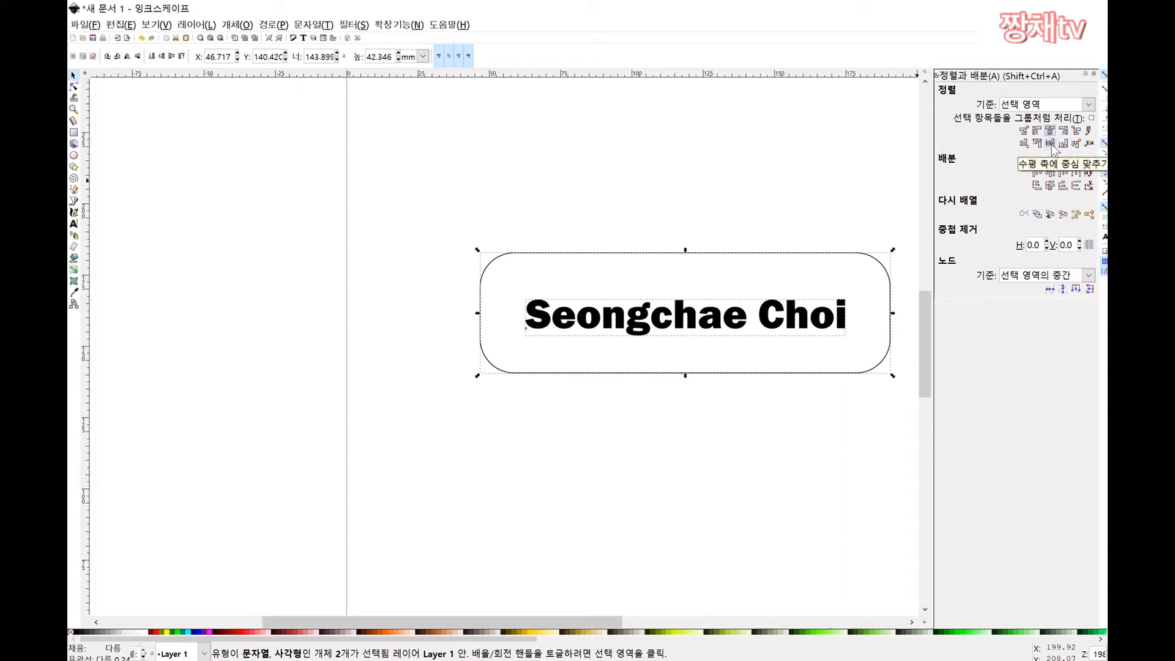
left_click(1051, 145)
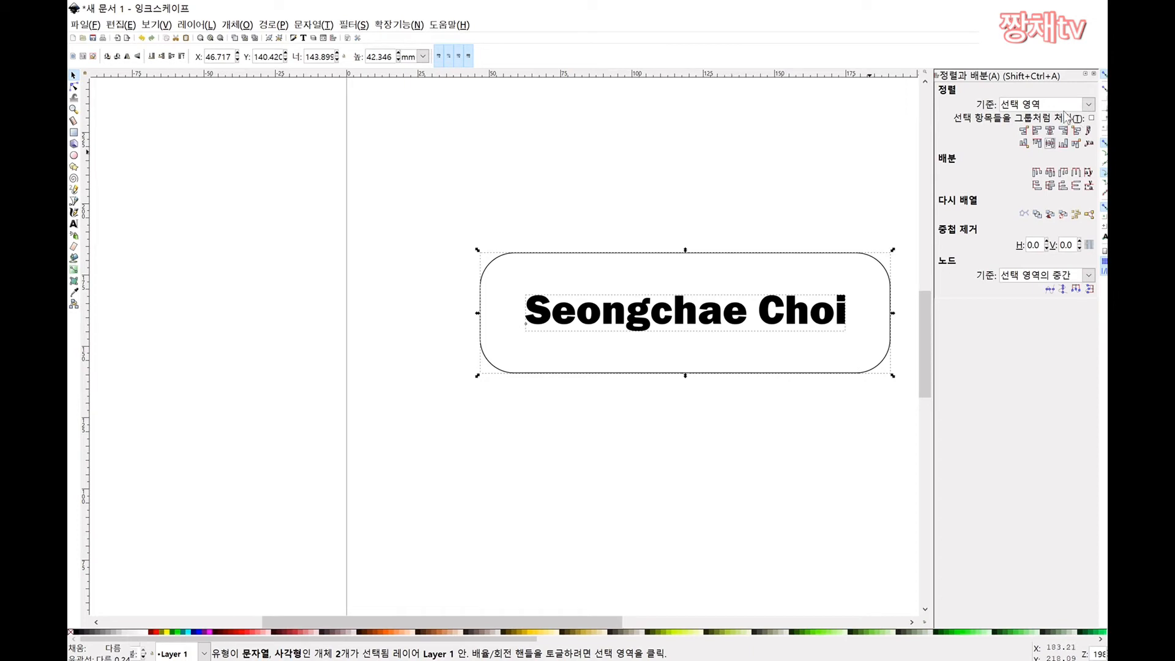
left_click(1095, 74)
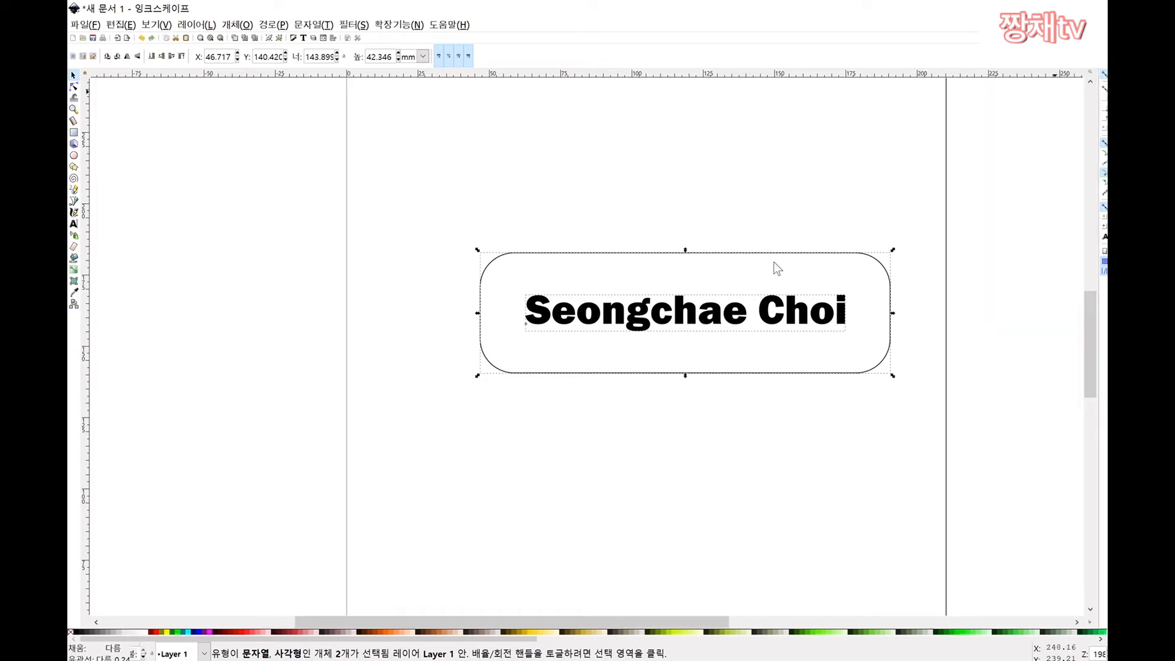
left_click(788, 203)
scroll(716, 253, "down", 1)
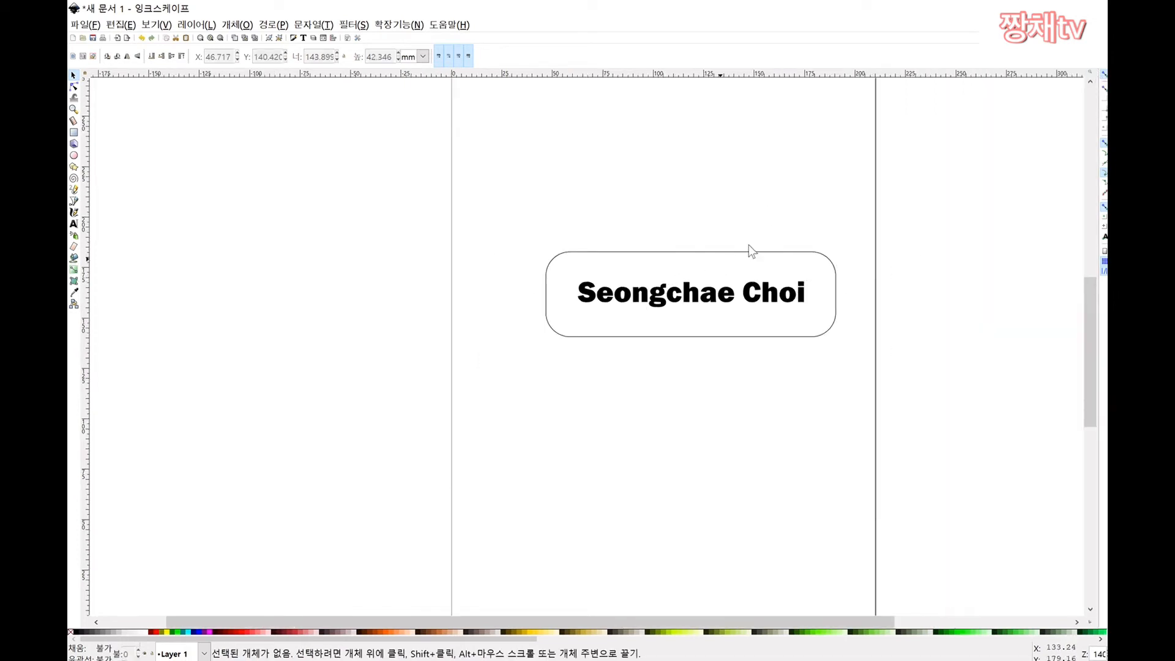
Step: Select the name text and rounded rectangle and group them
left_click_drag(855, 227, 537, 346)
left_click_drag(658, 317, 599, 332)
left_click_drag(542, 409, 533, 393)
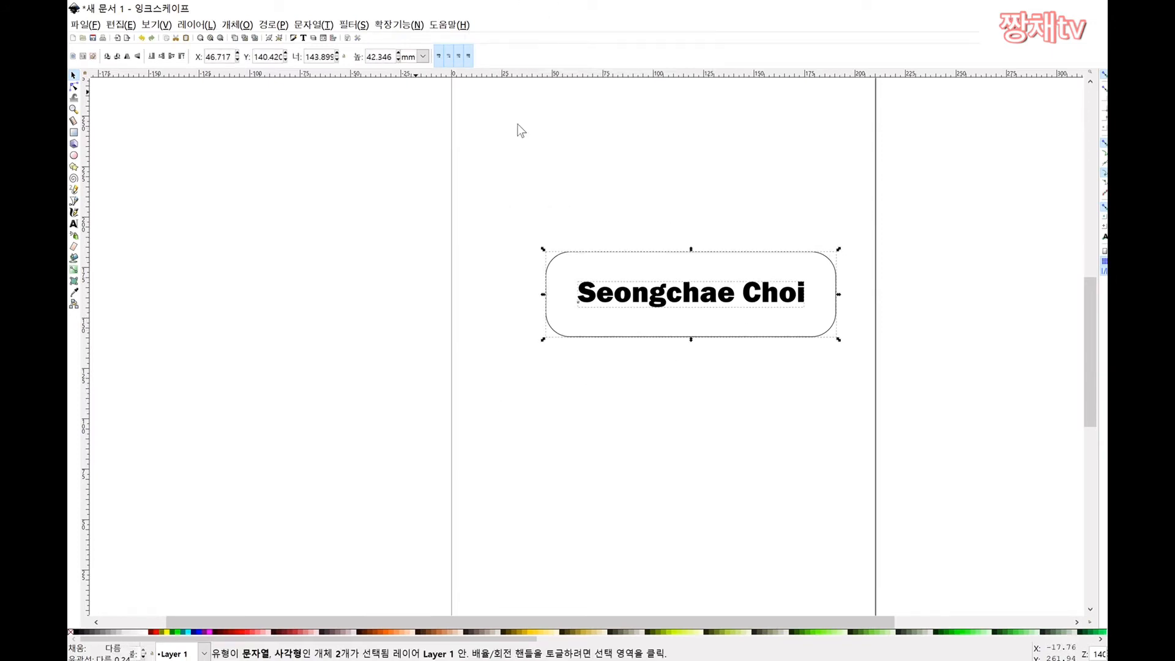
right_click(602, 251)
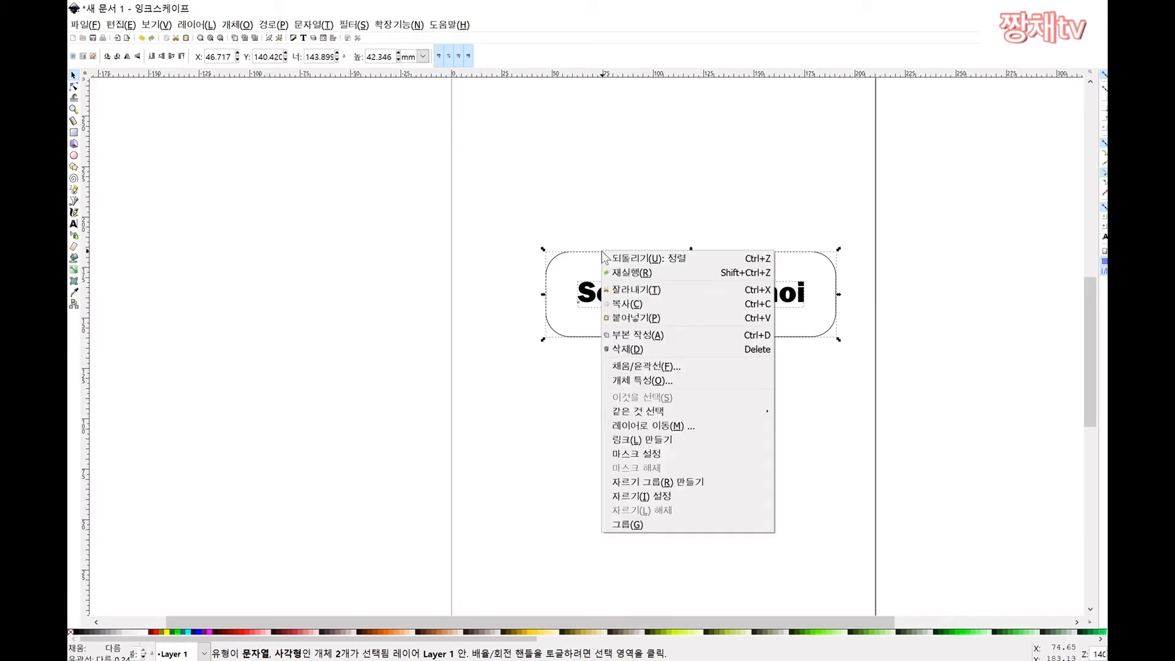
left_click(624, 525)
left_click(628, 452)
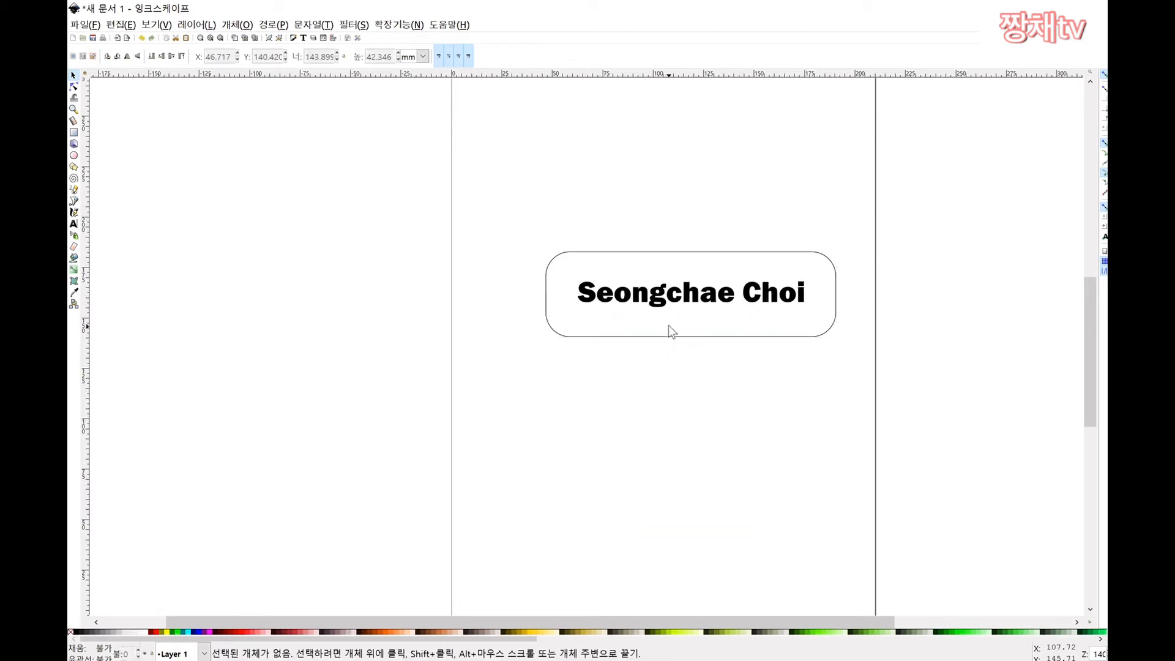
Step: Enter the group and shift the rounded rectangle slightly to the right
double_click(667, 336)
left_click(666, 336)
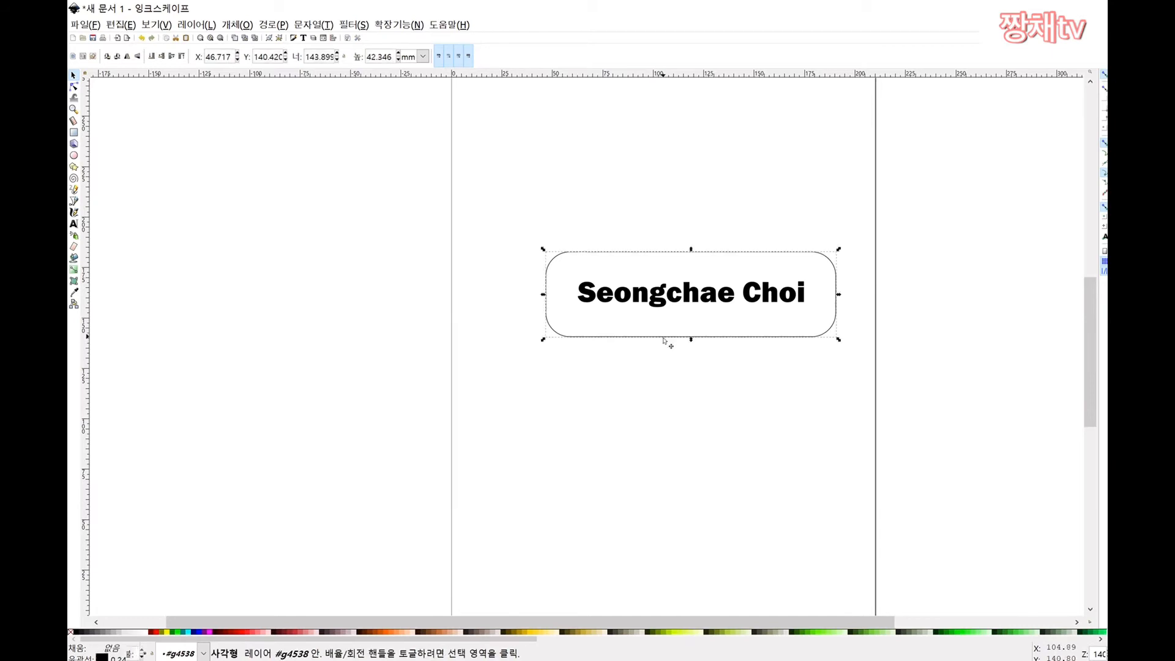
left_click_drag(673, 336, 709, 330)
left_click(746, 234)
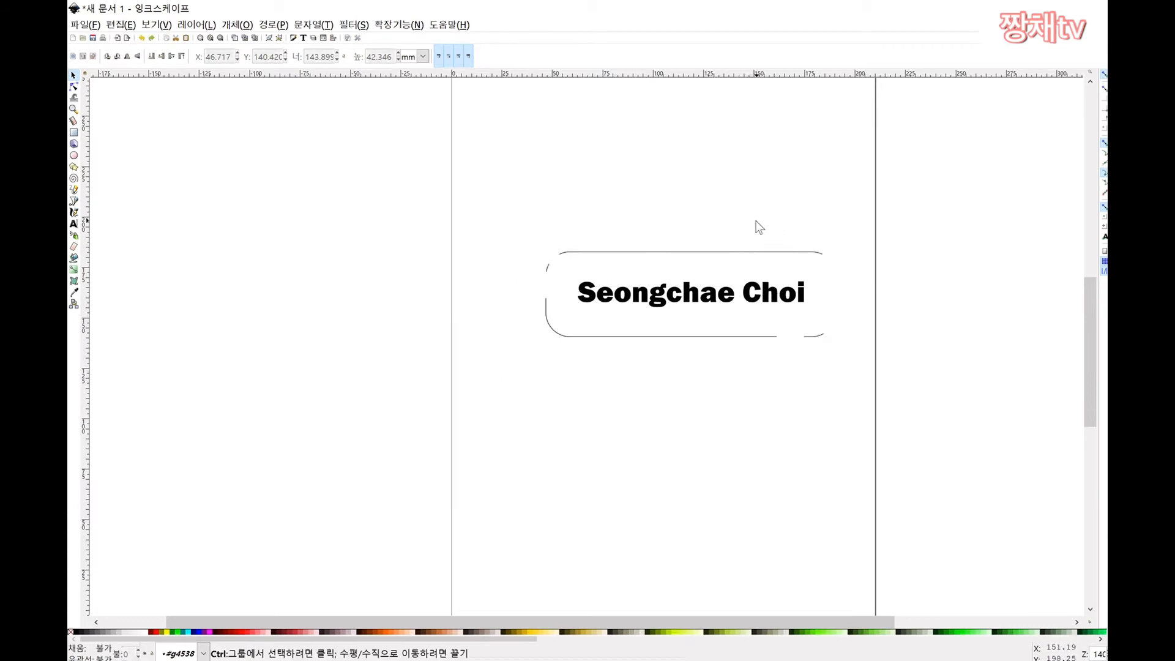
Step: Select both nameplate parts again and regroup them
scroll(757, 220, "up", 2)
scroll(739, 230, "down", 2)
left_click_drag(856, 216, 531, 350)
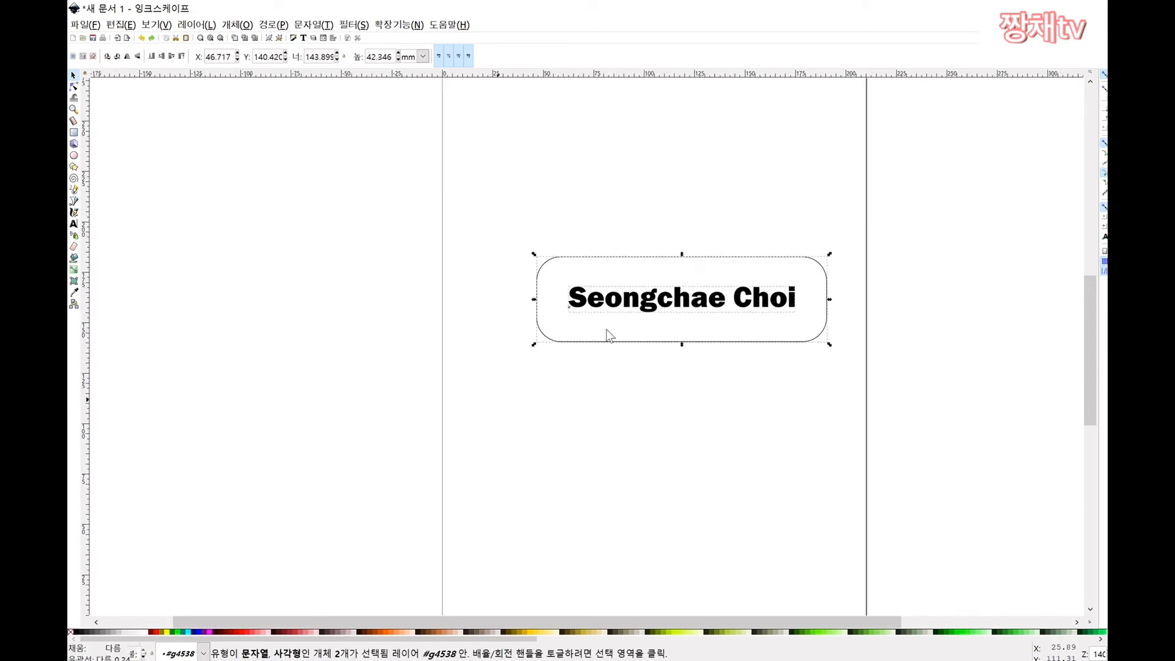
right_click(641, 346)
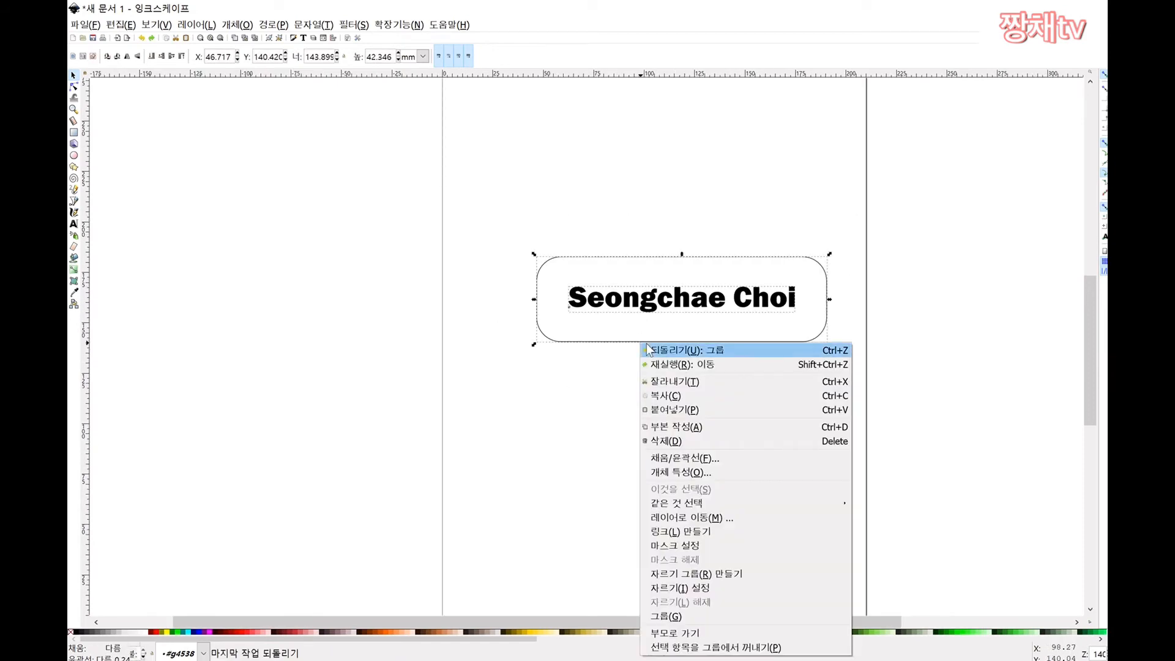
left_click(736, 617)
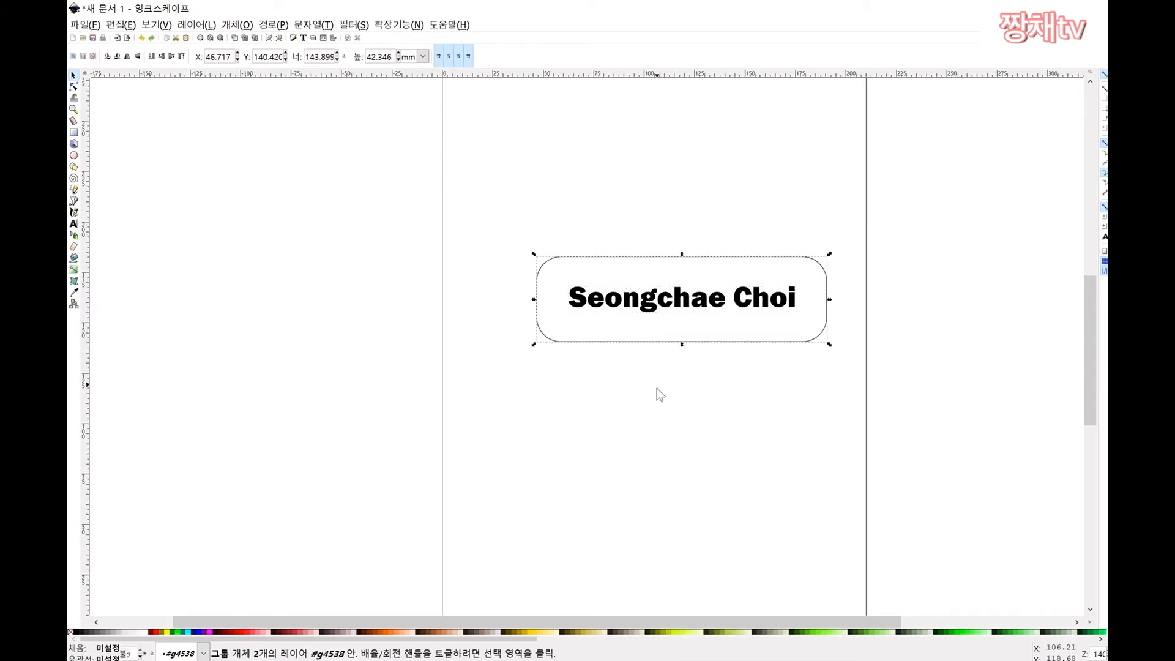
key("Escape")
Step: Select the whole nameplate group and look through its context menu
right_click(650, 337)
left_click(623, 376)
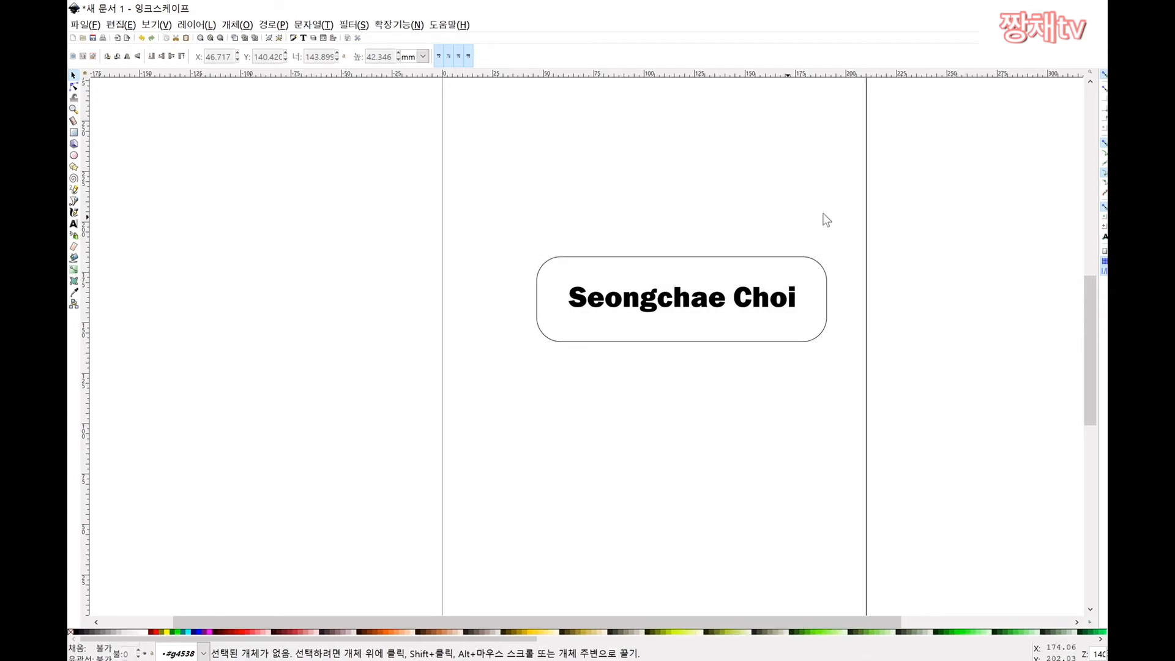
left_click_drag(836, 196, 528, 355)
right_click(628, 344)
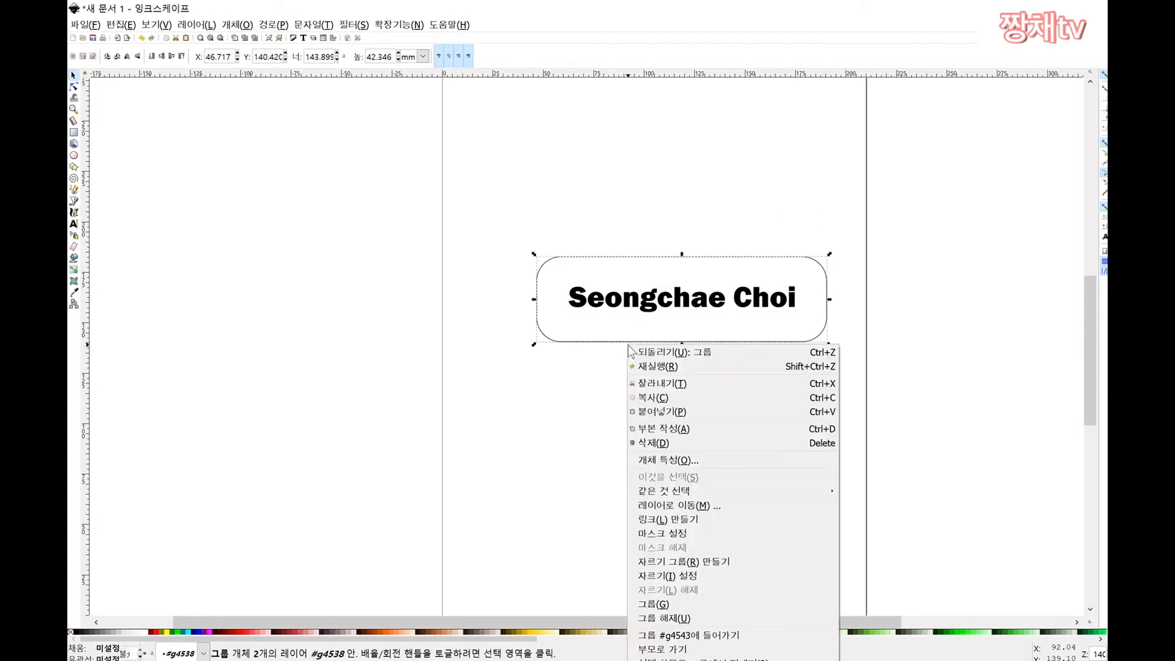
left_click(657, 283)
key("Escape")
Step: Leave the group and reposition the nameplate on the page
double_click(647, 318)
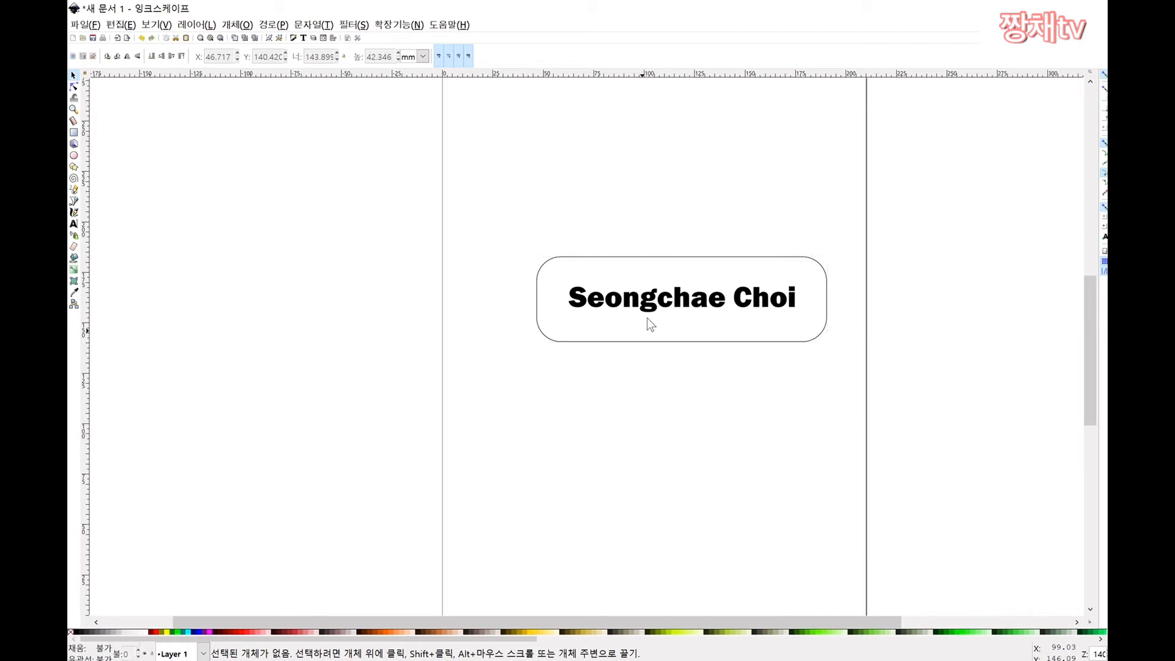
left_click(648, 310)
left_click_drag(663, 306, 736, 213)
left_click(664, 451)
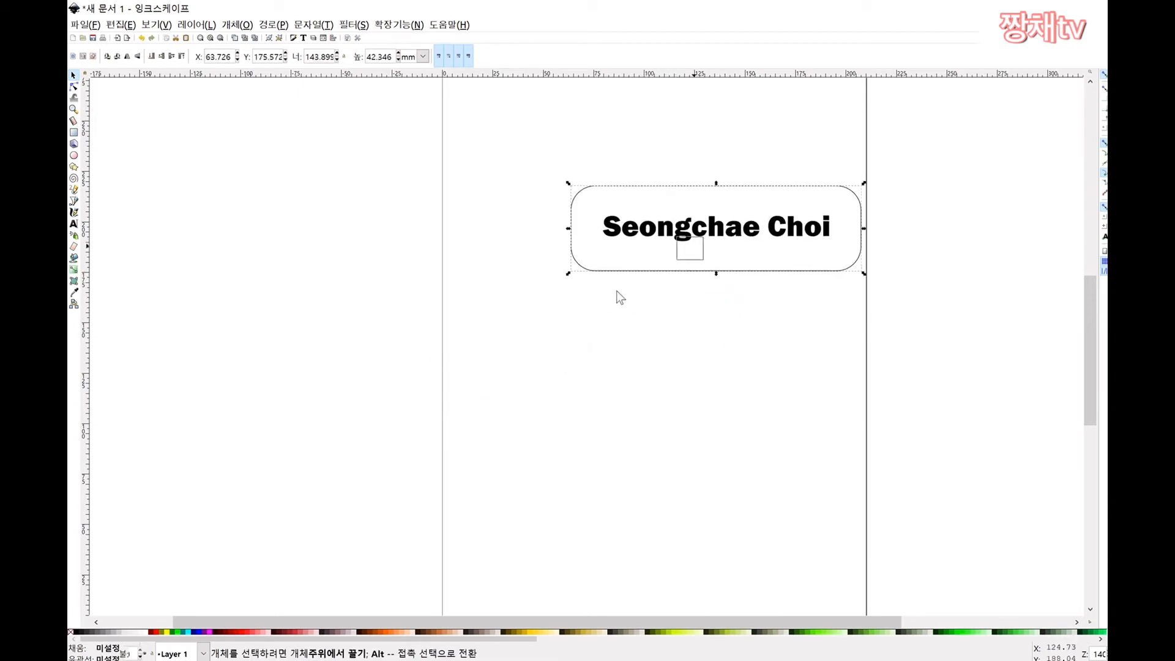
left_click(619, 293)
left_click(724, 218)
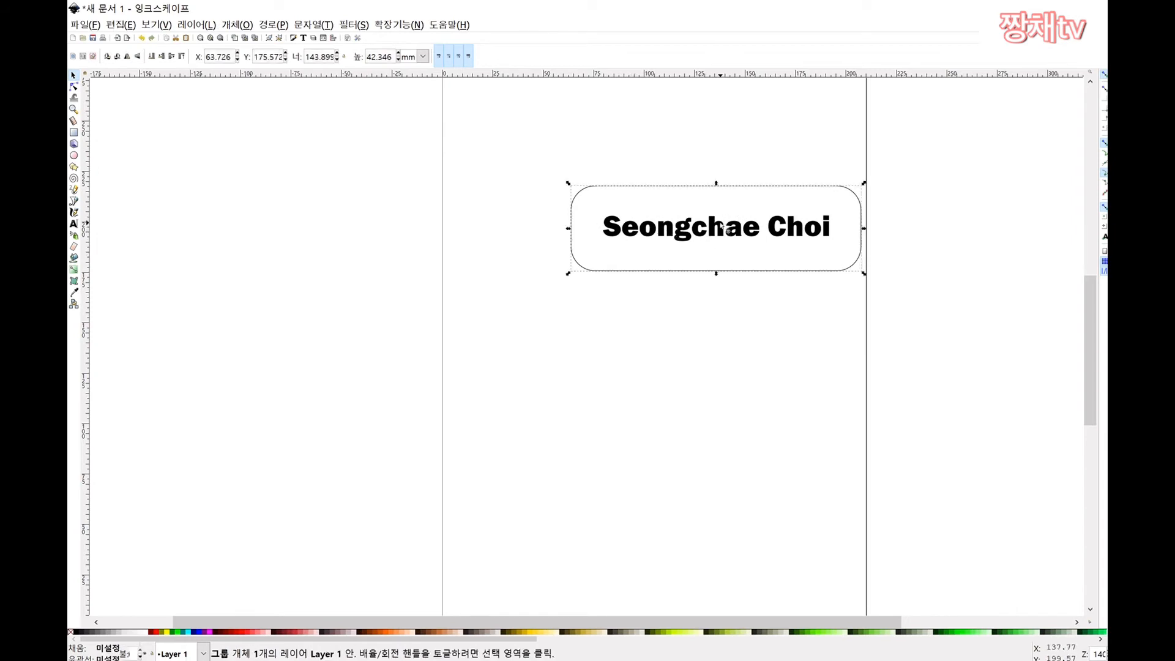
left_click_drag(741, 233, 675, 256)
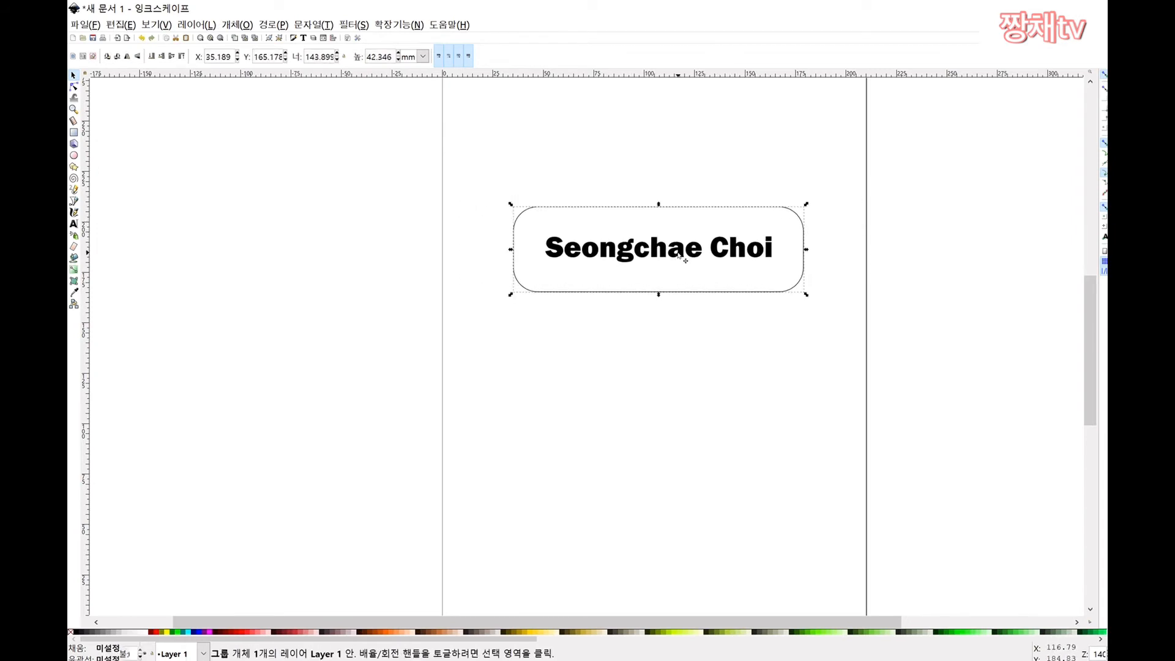
left_click(684, 179)
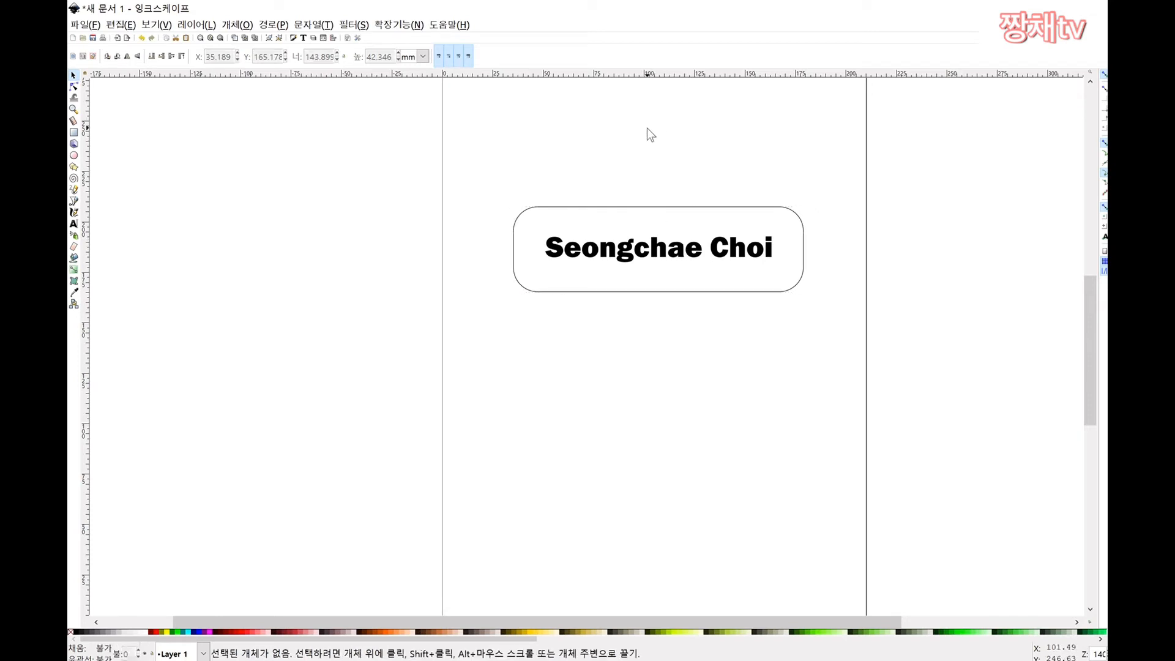
Step: Ungroup the nameplate's name text and rounded box
scroll(618, 190, "up", 2)
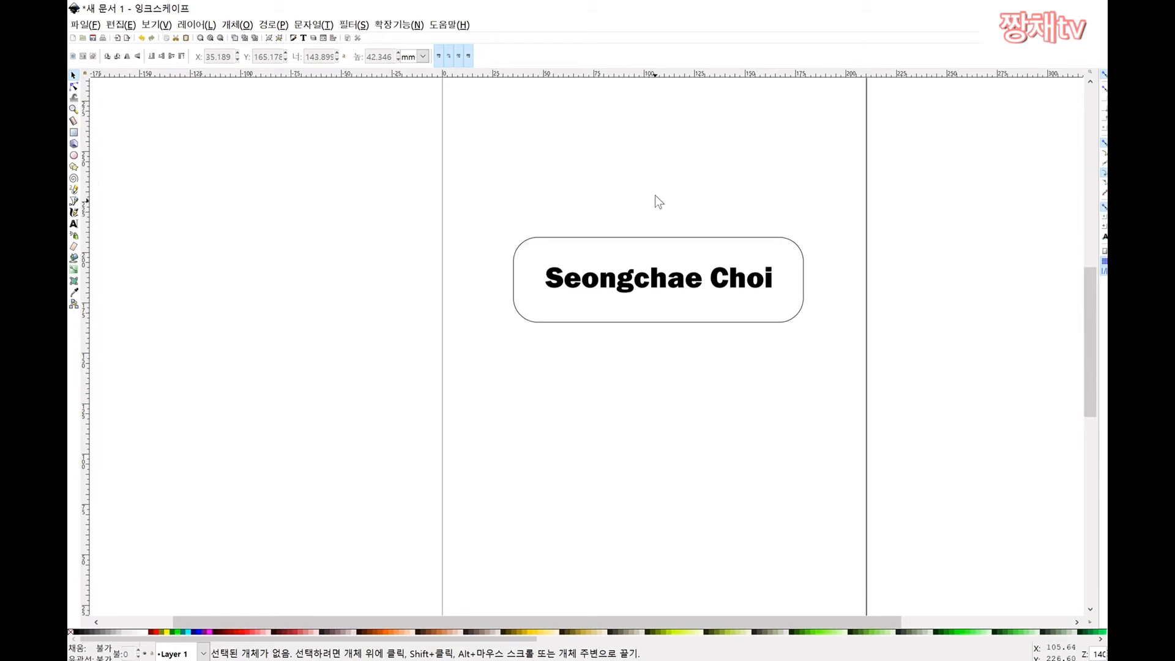
scroll(663, 263, "down", 1)
right_click(639, 295)
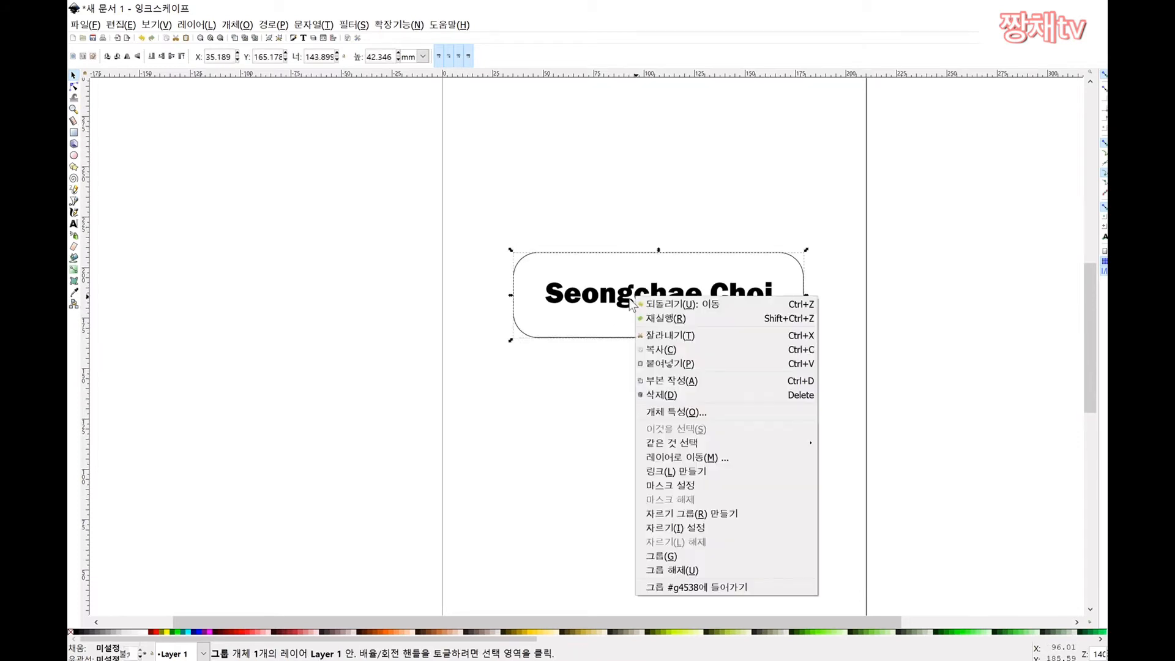
left_click(673, 570)
left_click(661, 355)
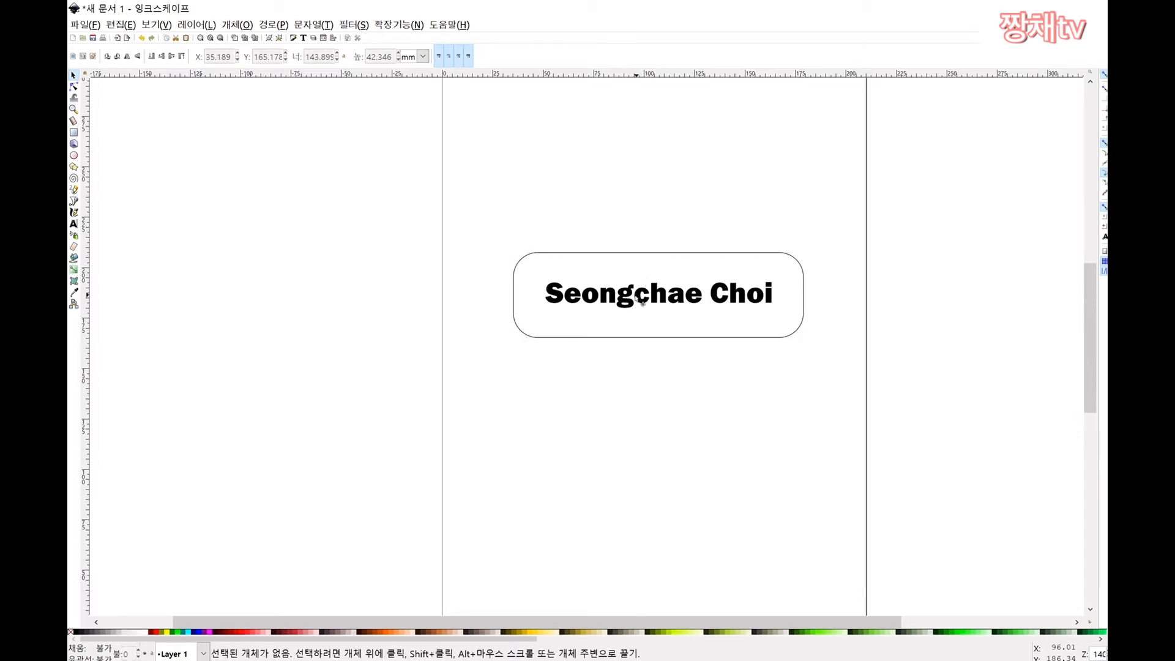
left_click(643, 301)
left_click(619, 385)
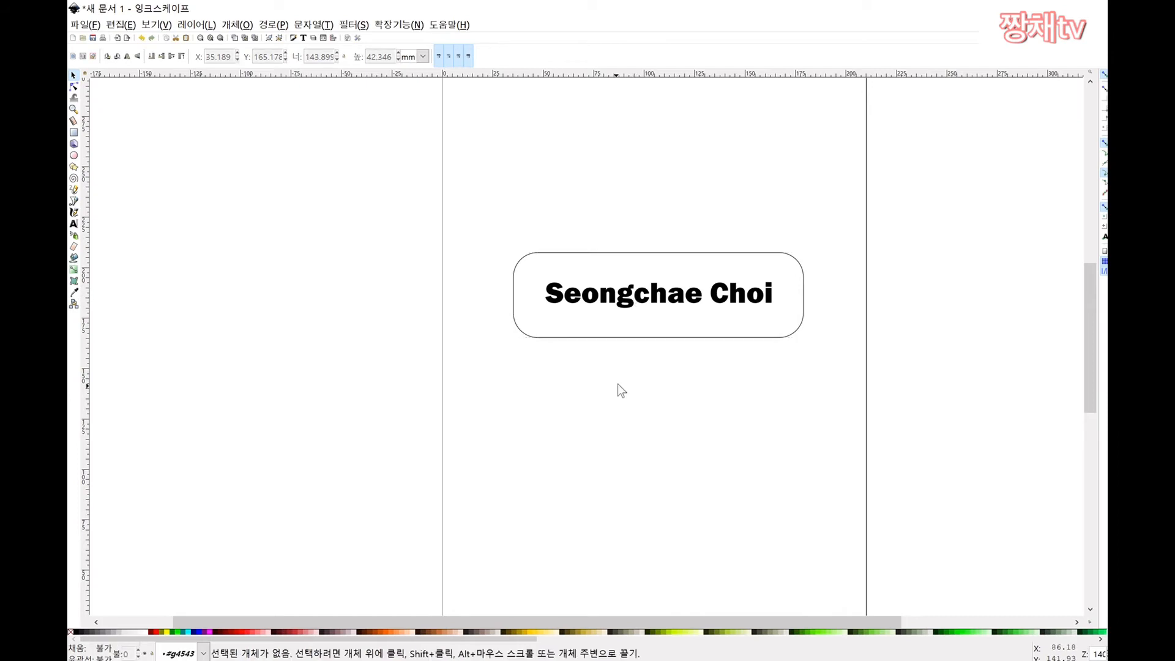
Step: Try dragging the name out of the box, then undo to put it back
double_click(642, 305)
right_click(642, 304)
key("Escape")
left_click_drag(643, 305, 653, 168)
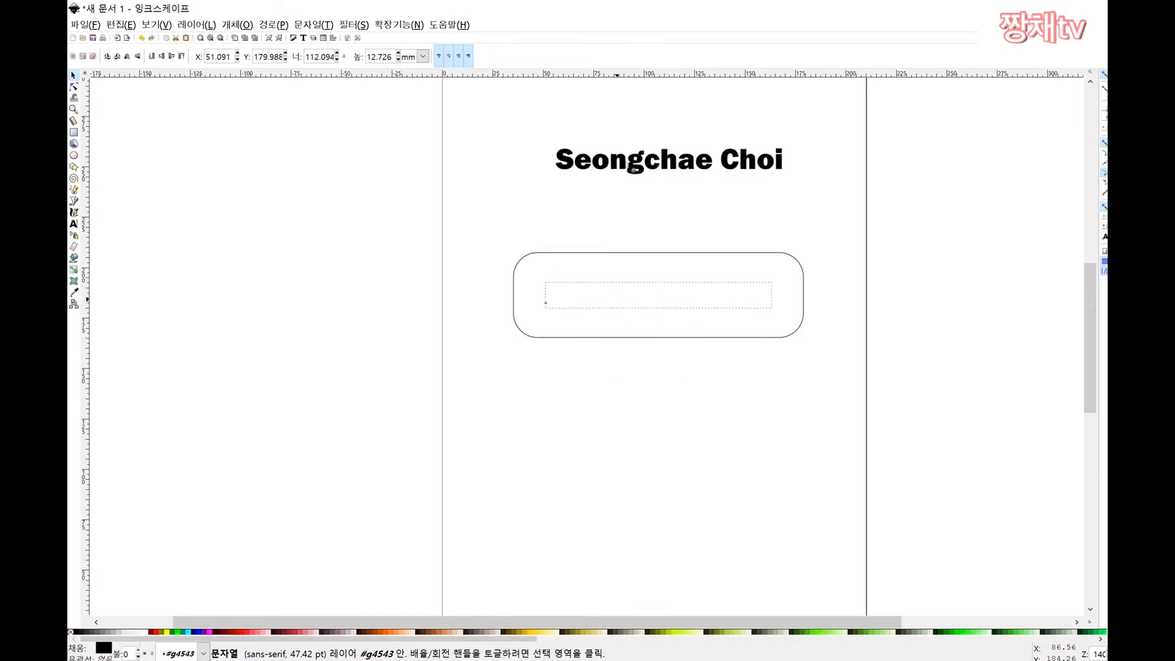
key("ctrl+z")
left_click(684, 353)
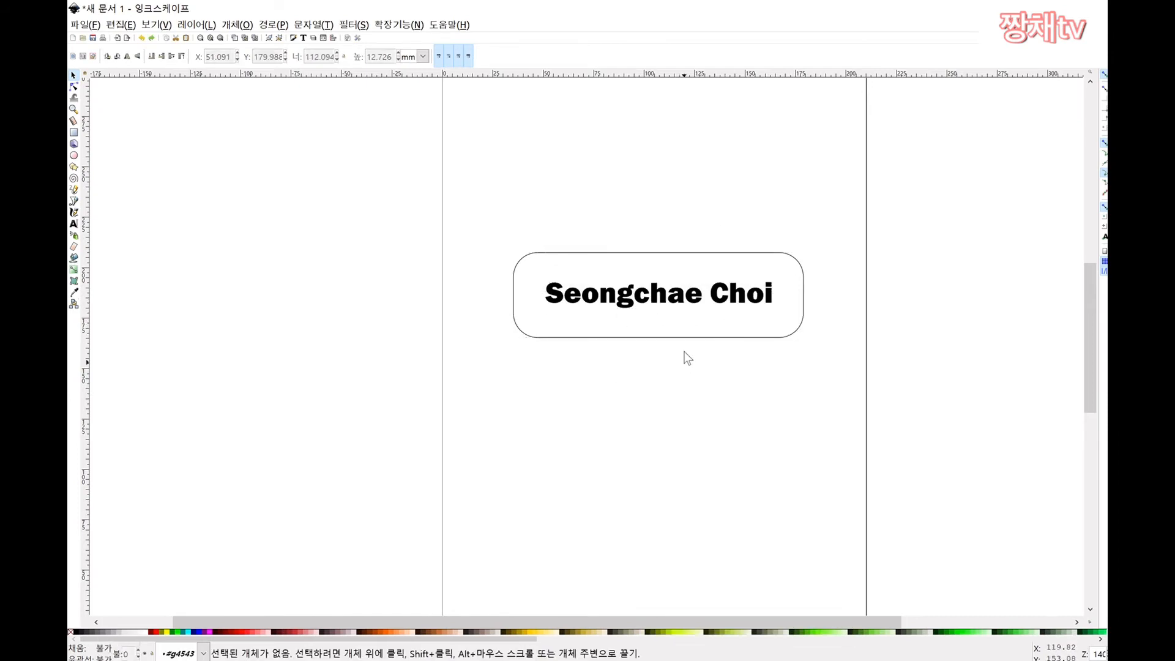
Step: Rubber-band select the name and rounded box together
left_click_drag(832, 207, 465, 417)
left_click(606, 424)
left_click_drag(825, 192, 469, 401)
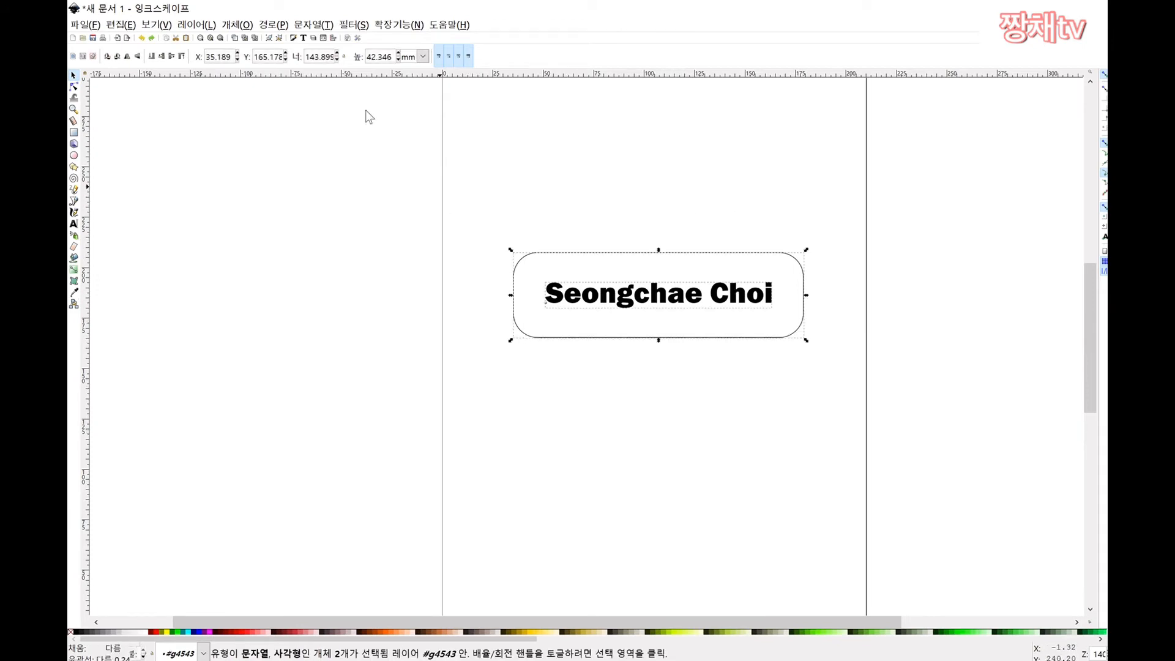
left_click(580, 181)
left_click_drag(842, 199, 476, 405)
Step: Apply Path > Difference so the name is cut out of the rounded box
left_click(270, 25)
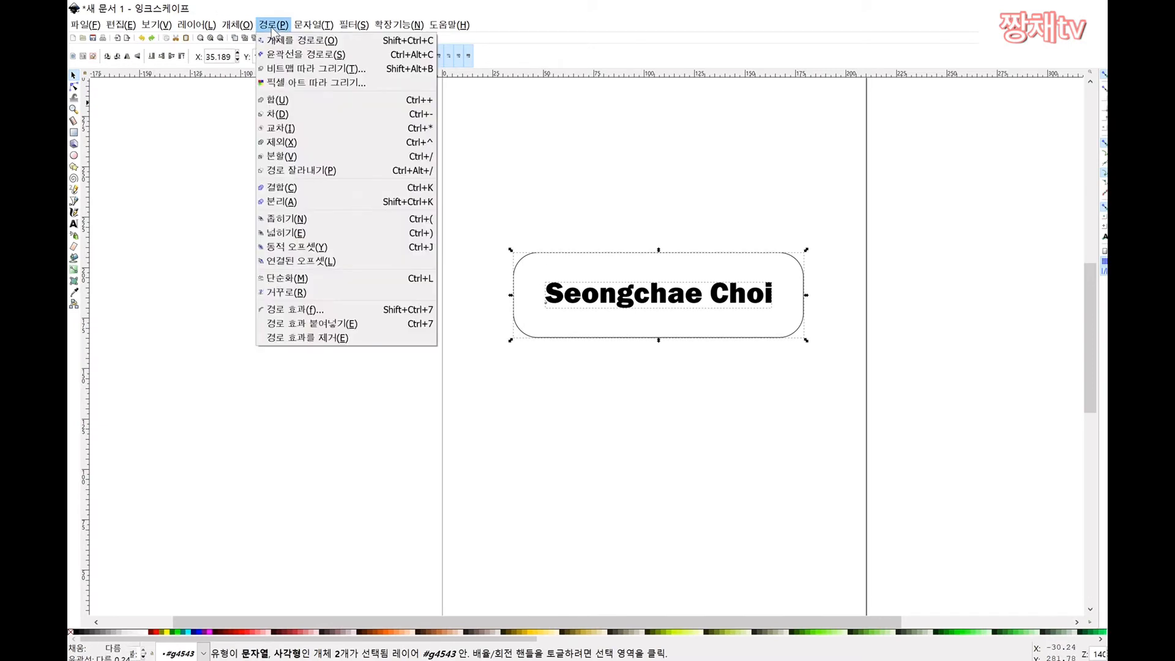
left_click(299, 116)
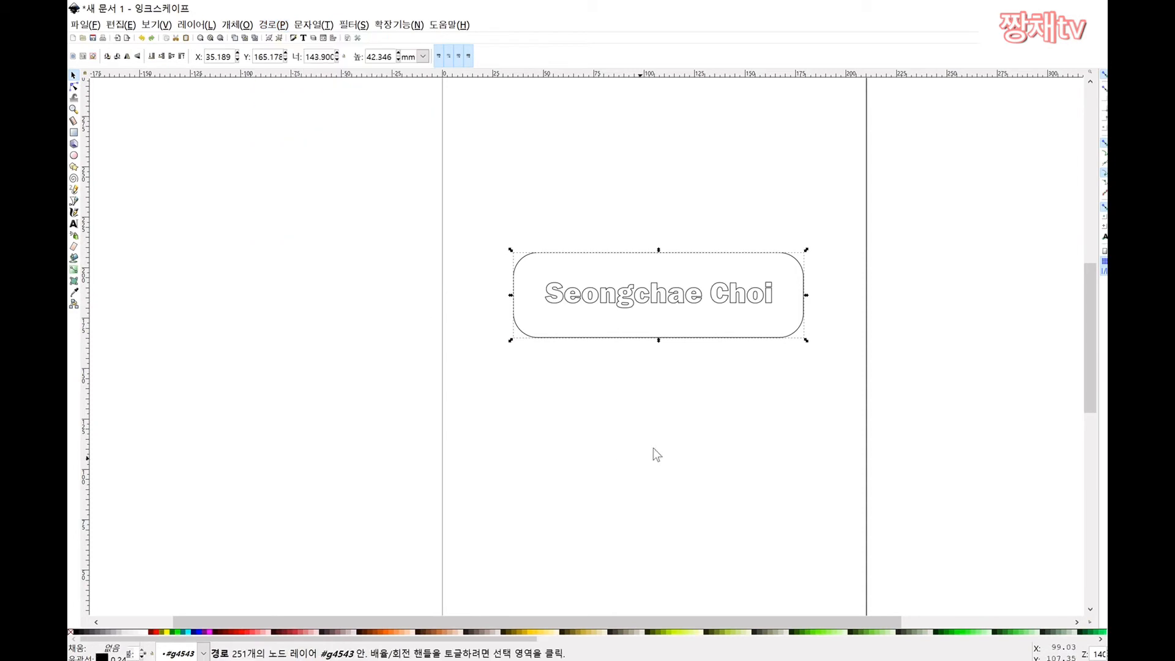
left_click(654, 400)
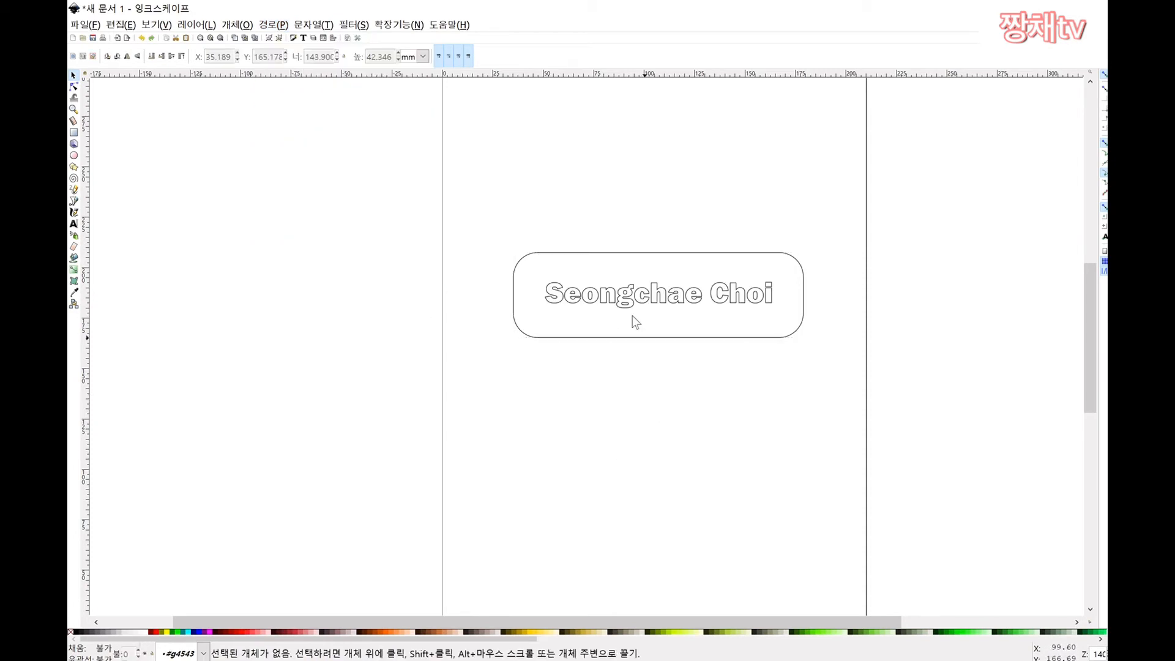
Step: Zoom in and out to inspect the hollow name outlines
scroll(675, 306, "up", 4, "ctrl")
scroll(680, 300, "down", 2, "ctrl")
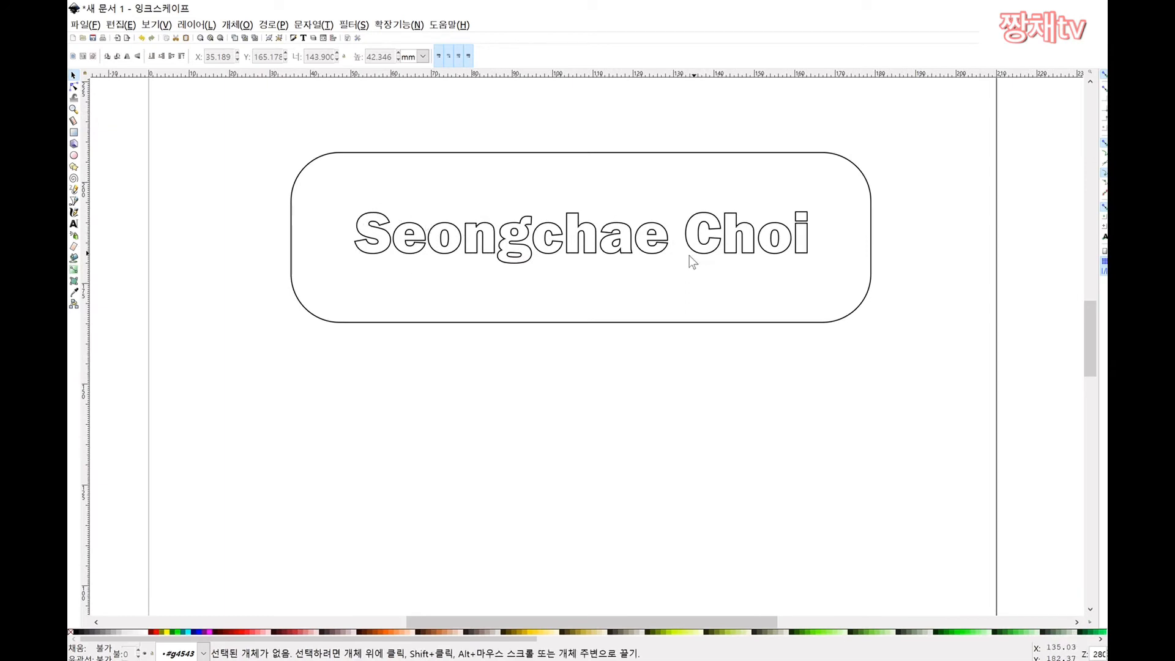
scroll(566, 269, "down", 1, "ctrl")
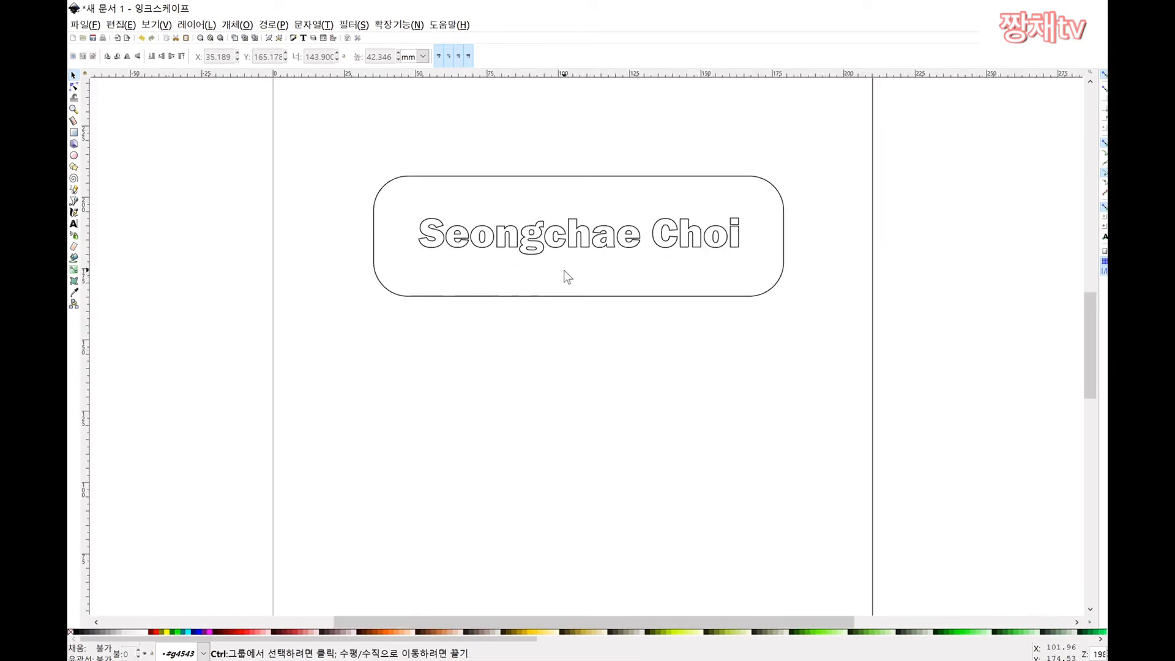
scroll(564, 270, "up", 1, "ctrl")
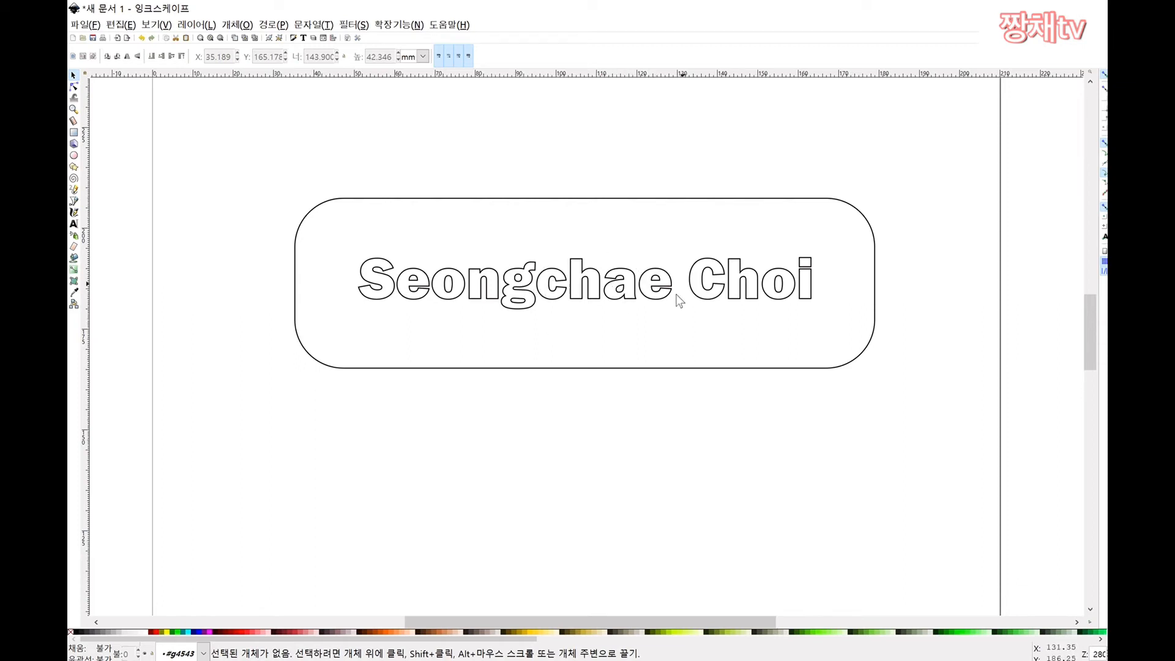
scroll(705, 320, "up", 1)
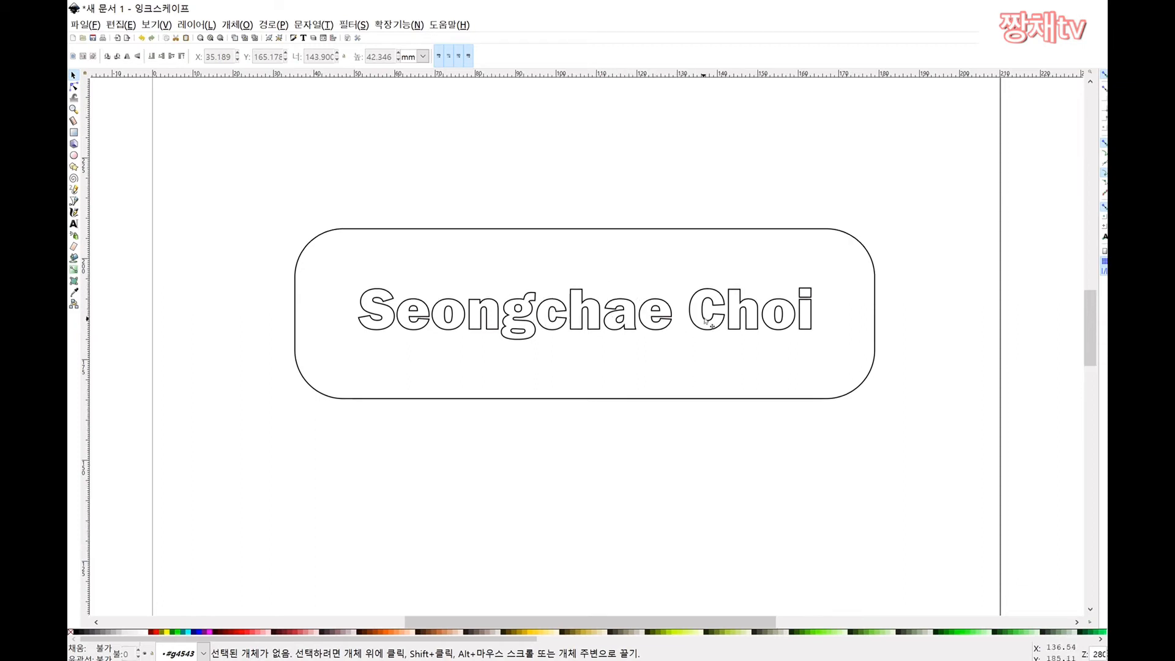
scroll(707, 320, "down", 3)
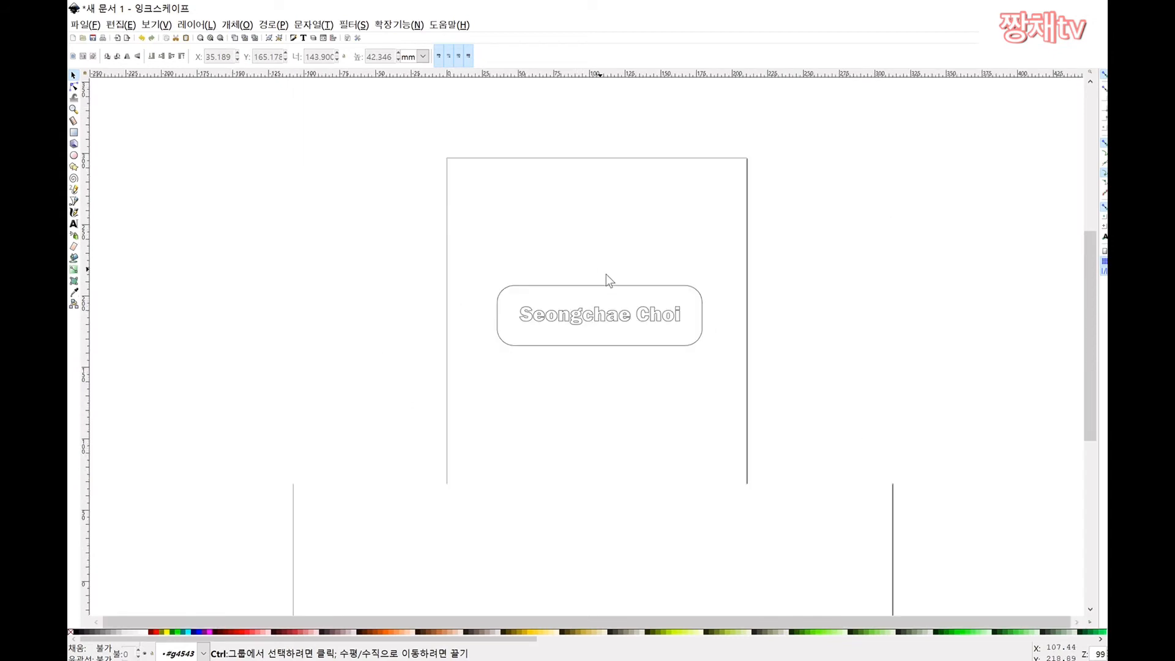
scroll(650, 322, "up", 2)
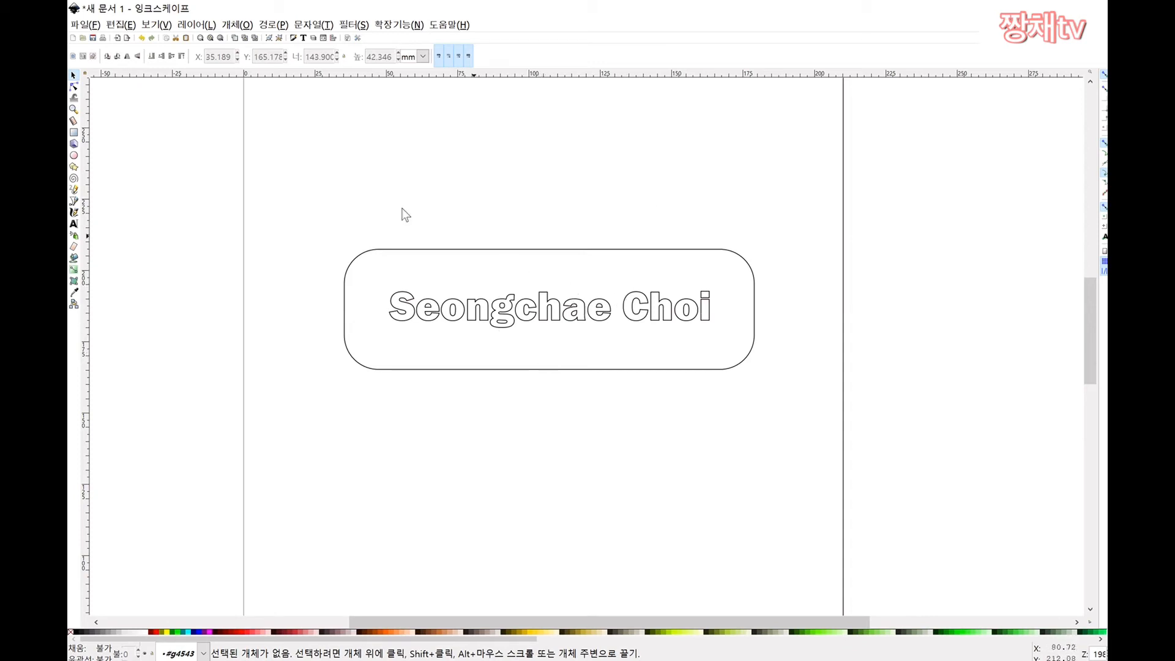
left_click(79, 26)
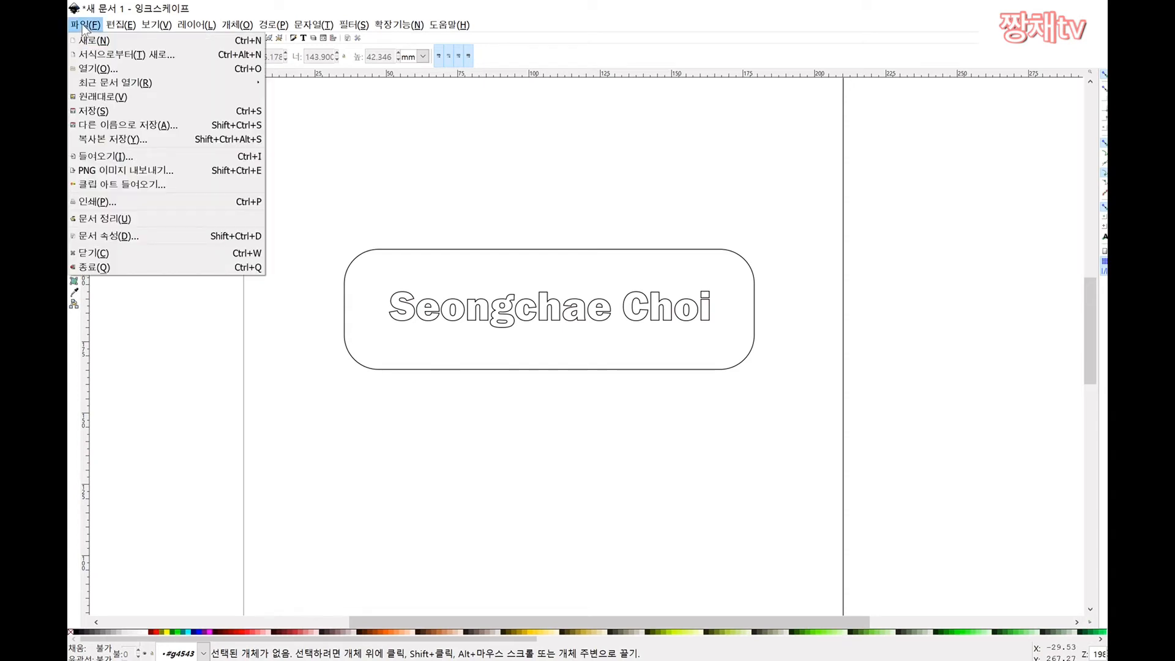
Step: Start Save As and name the file '[잉크스케이프] 명찰'
left_click(118, 126)
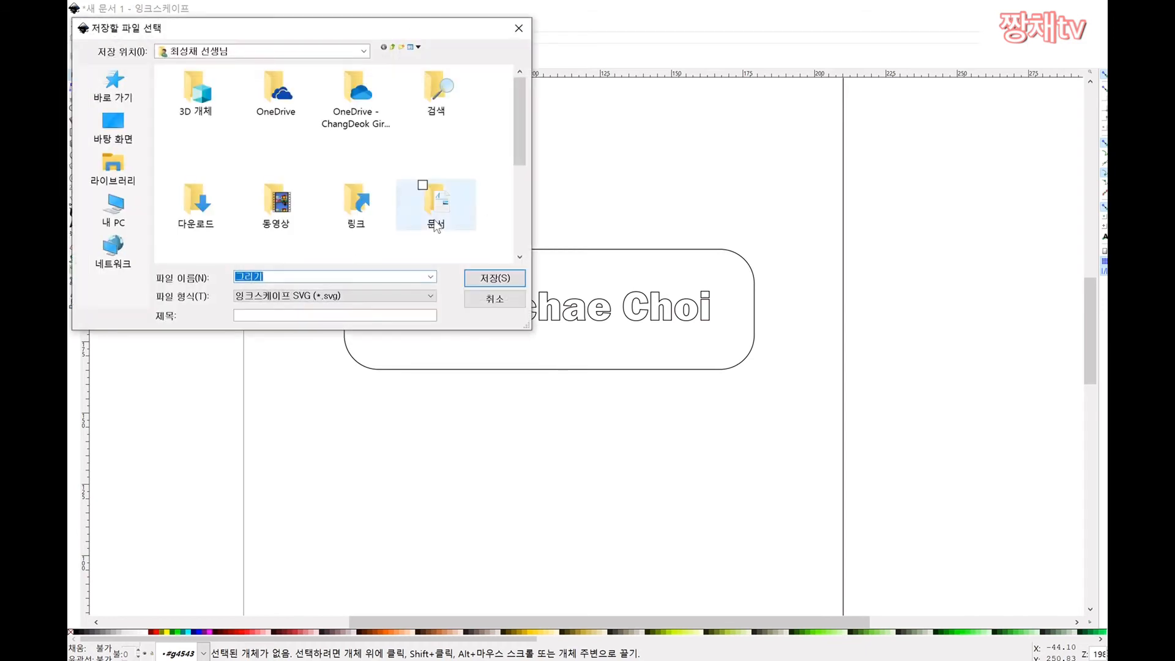
left_click(343, 296)
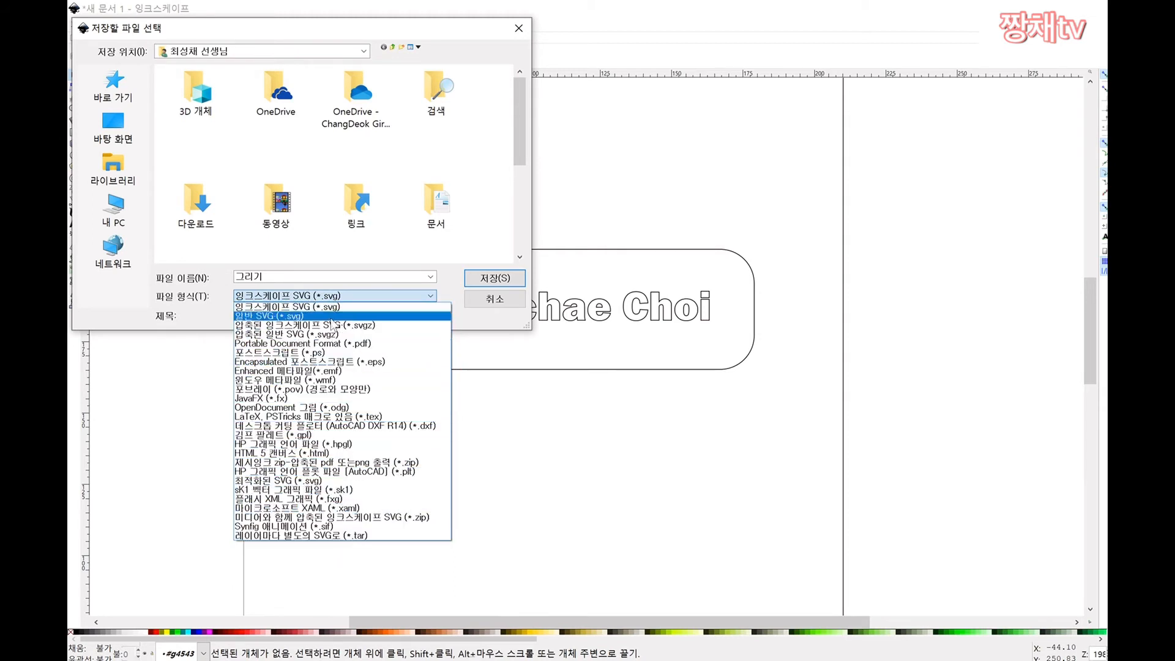
left_click(293, 306)
left_click(288, 277)
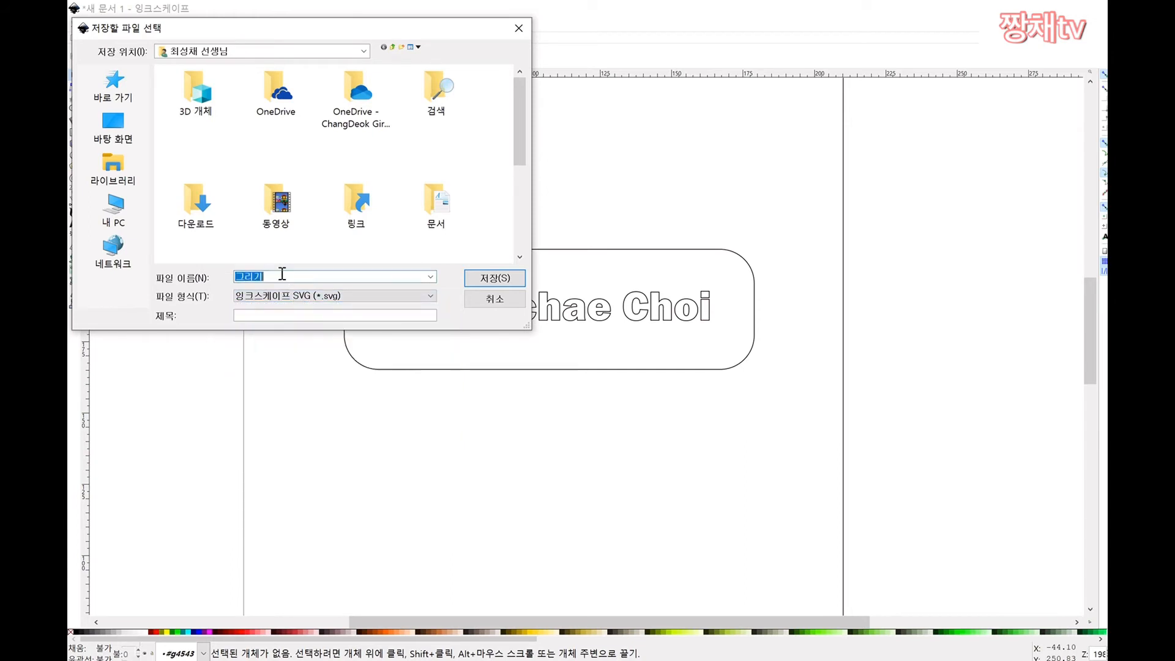
type("aud")
type("명찰")
left_click(236, 276)
type("[잉ㅋ크스케이프]")
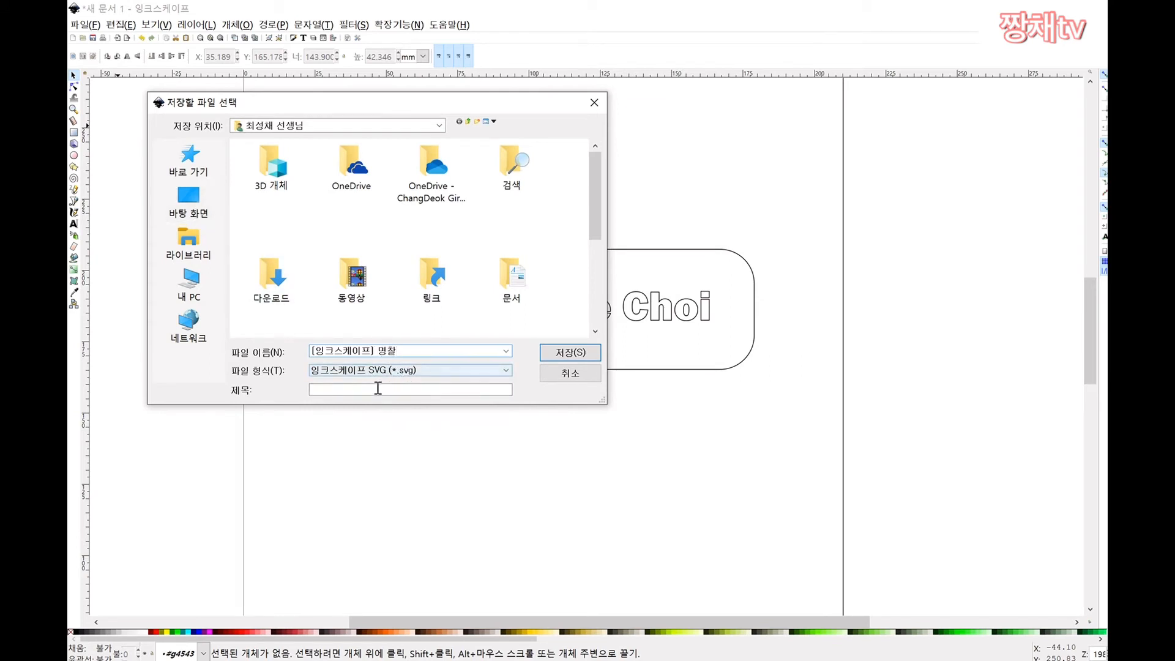
Step: Set the file type to Desktop Cutting Plotter (AutoCAD DXF R14) and save
left_click(390, 371)
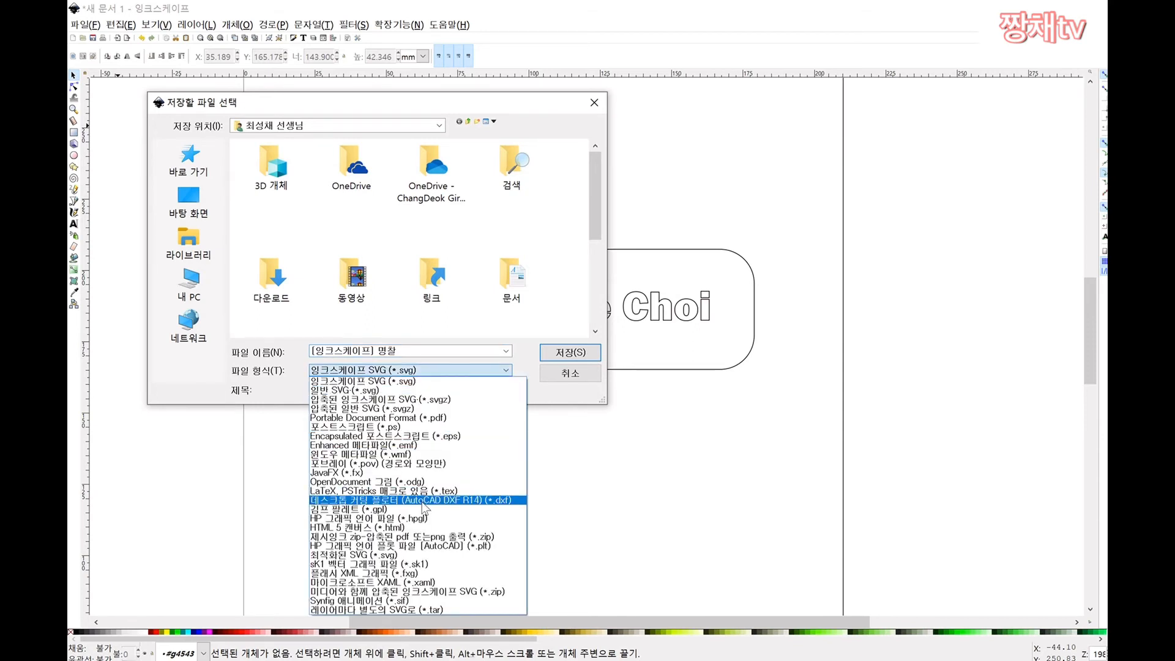
left_click(422, 500)
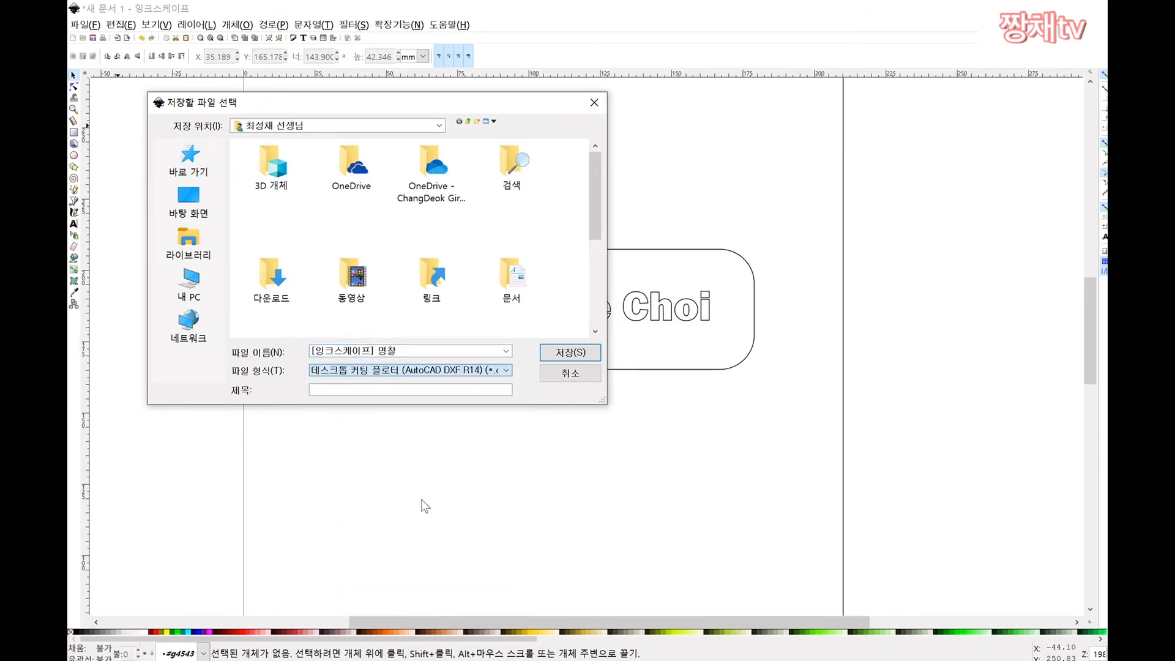
left_click(502, 372)
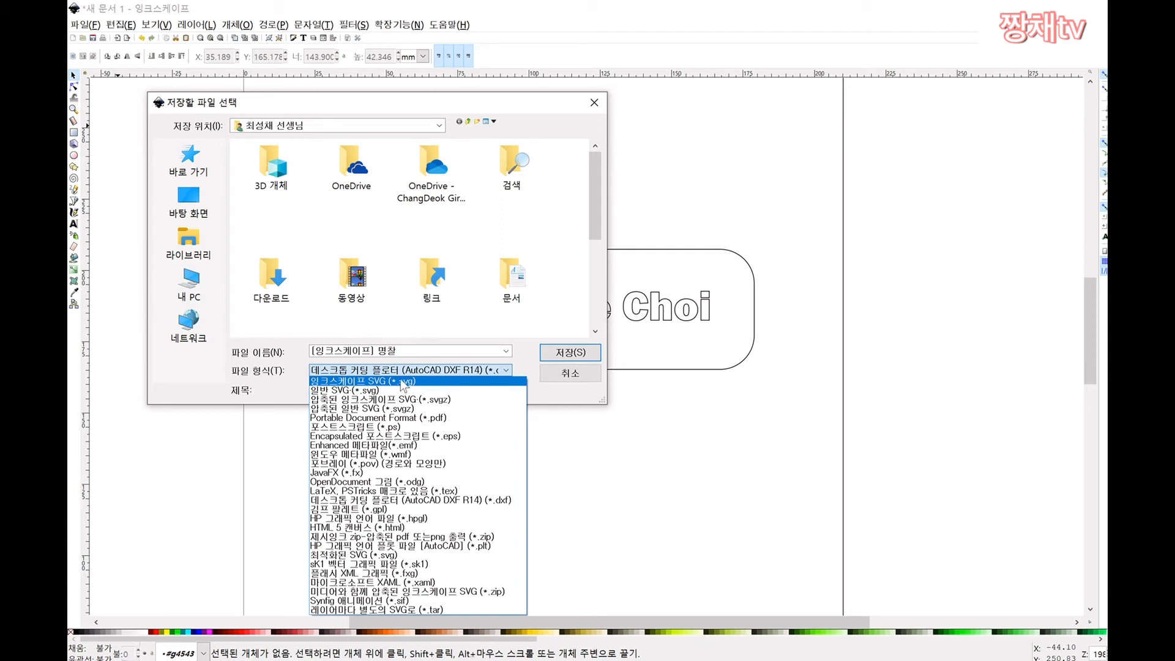
left_click(505, 498)
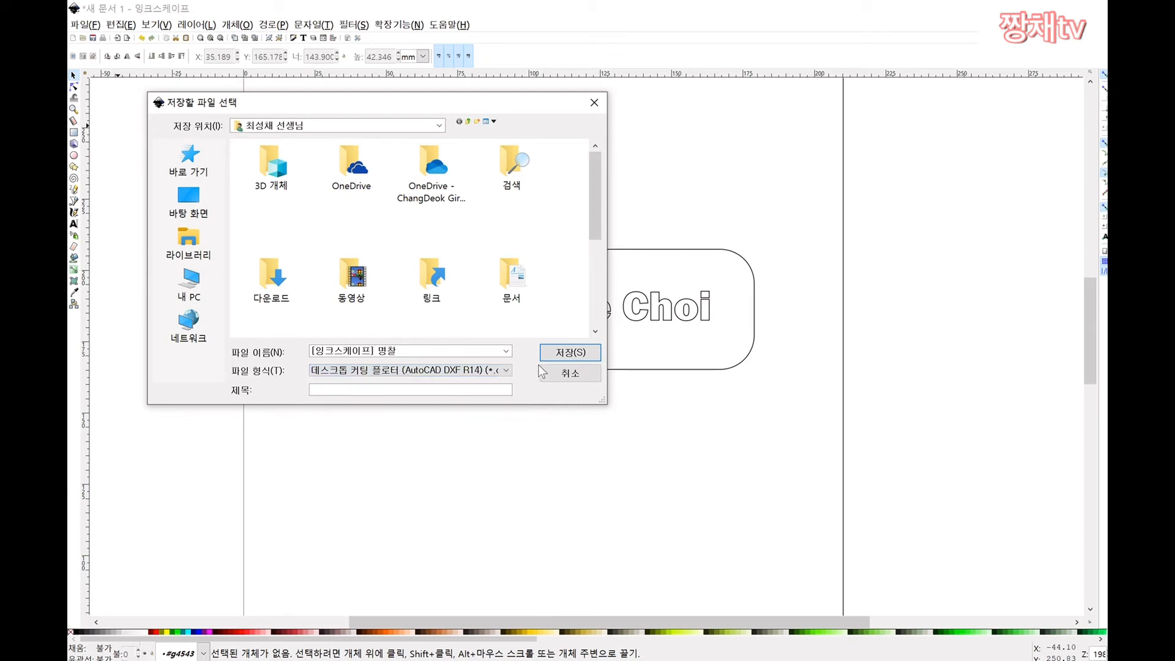
left_click(566, 354)
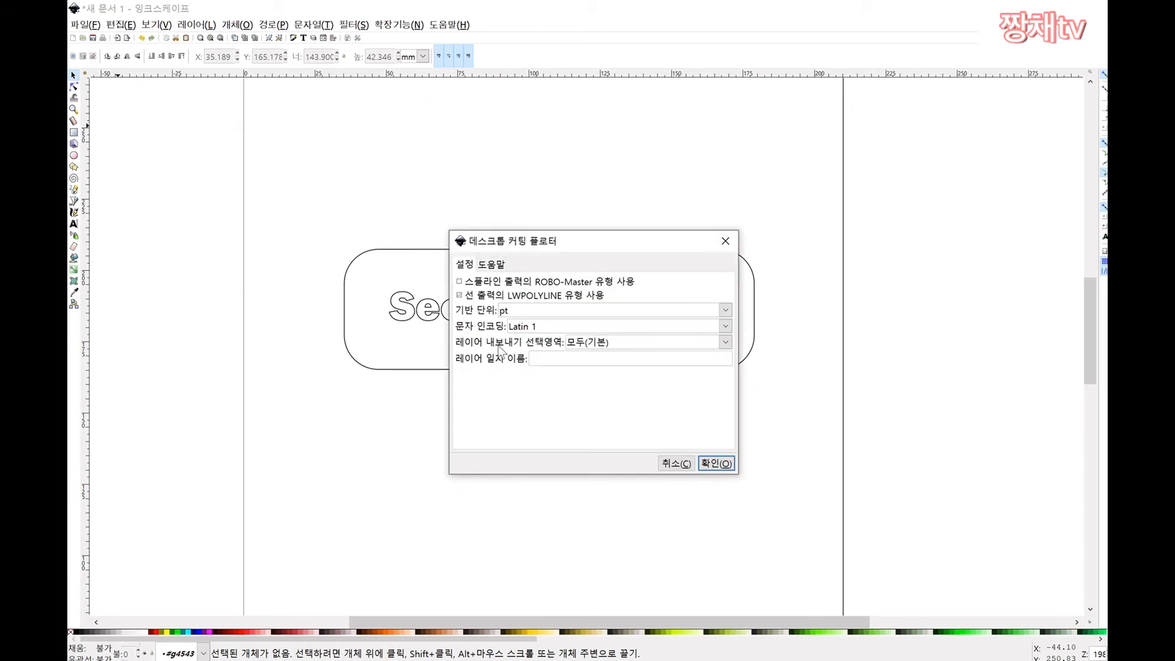
Step: Export the DXF with base unit mm, ROBO-Master on and LWPOLYLINE off
left_click(726, 310)
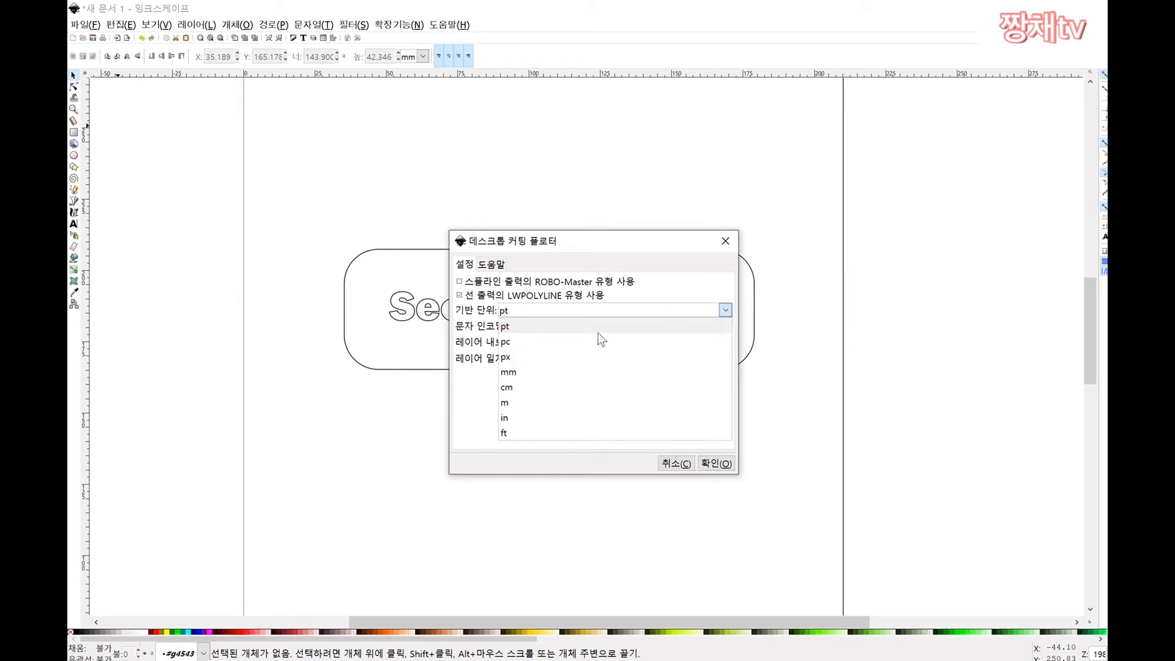
left_click(534, 372)
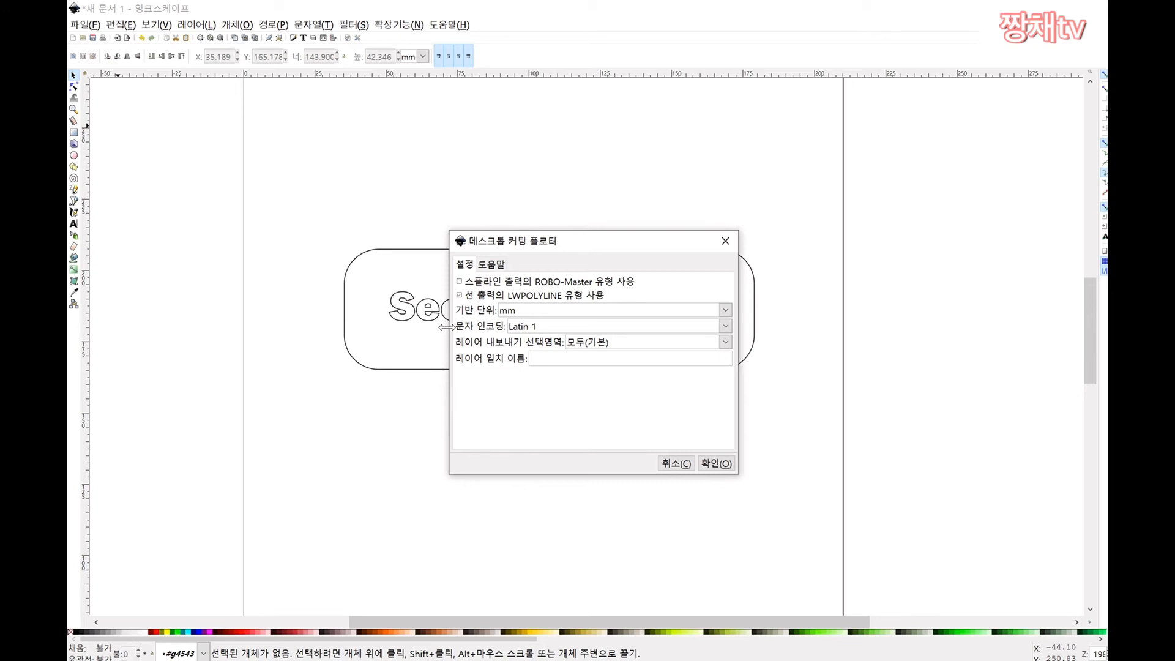
left_click(459, 281)
left_click(459, 295)
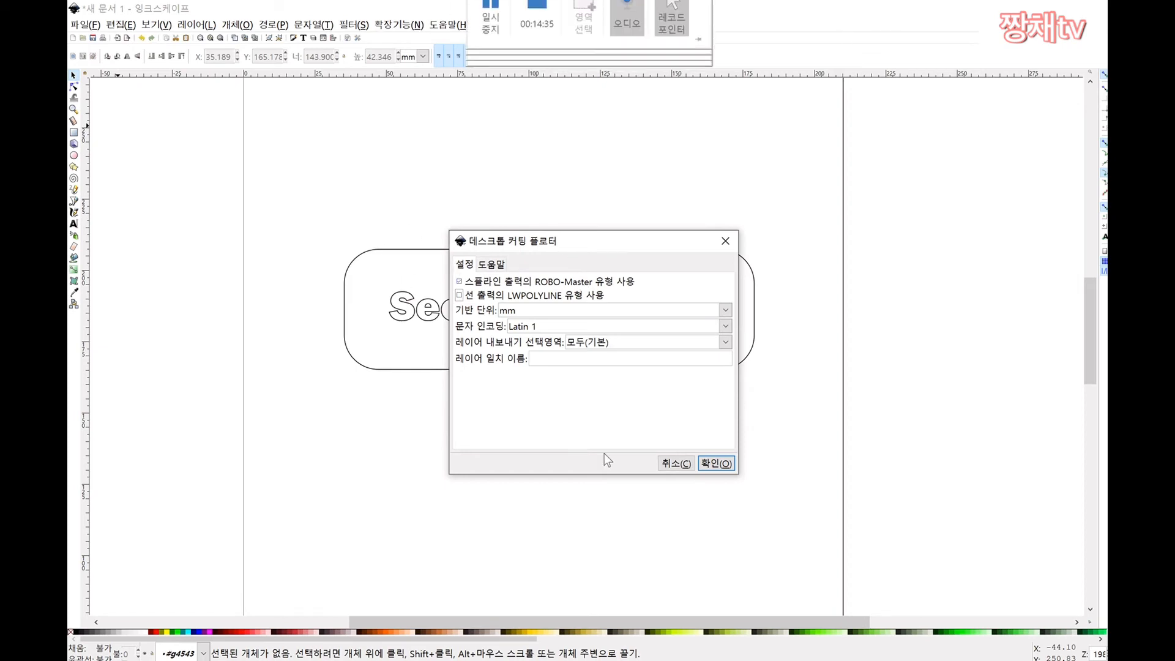
left_click(715, 464)
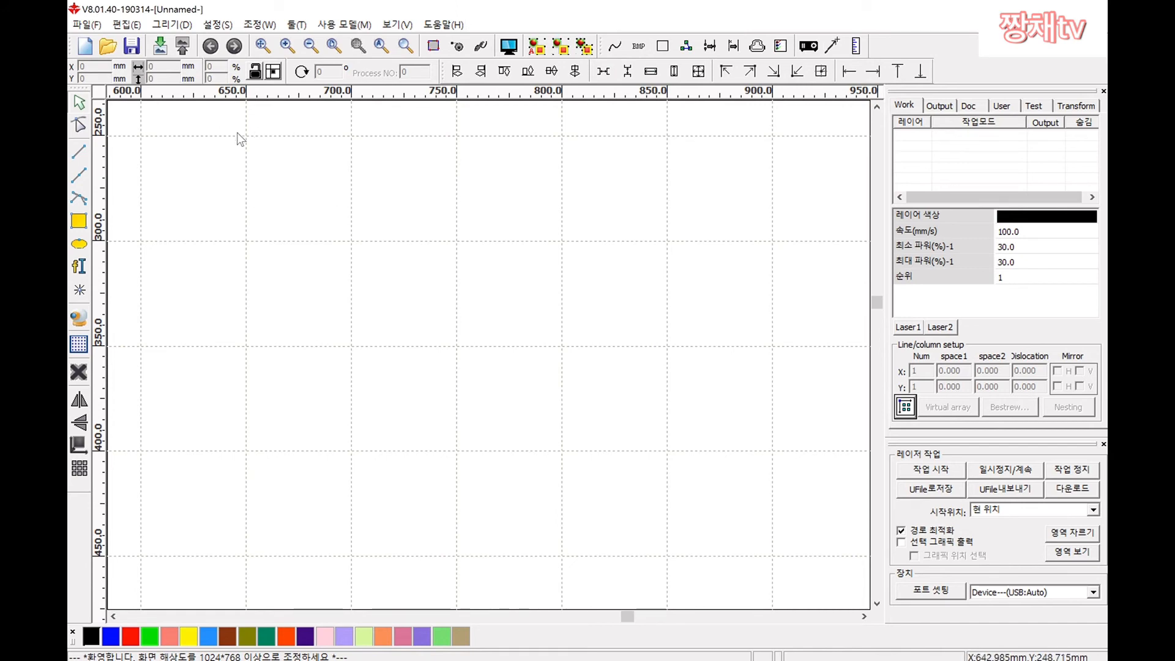
Step: Open RDWorks' Import dialog on the Desktop, filtered to AI Files (*.ai)
left_click(86, 24)
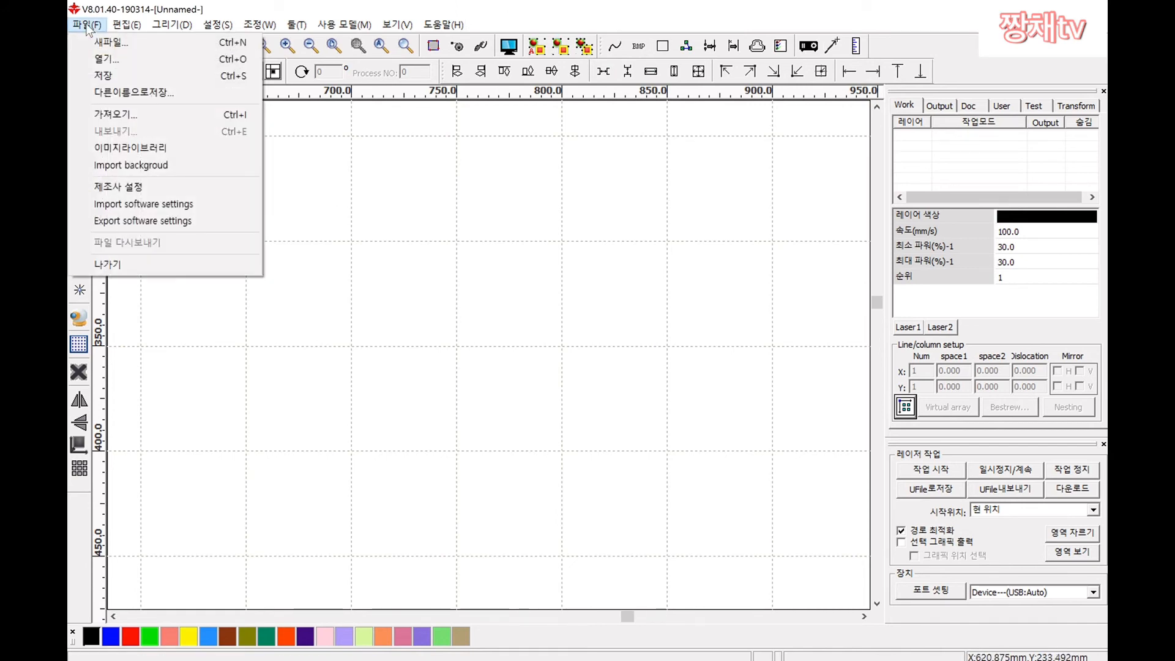
left_click(142, 117)
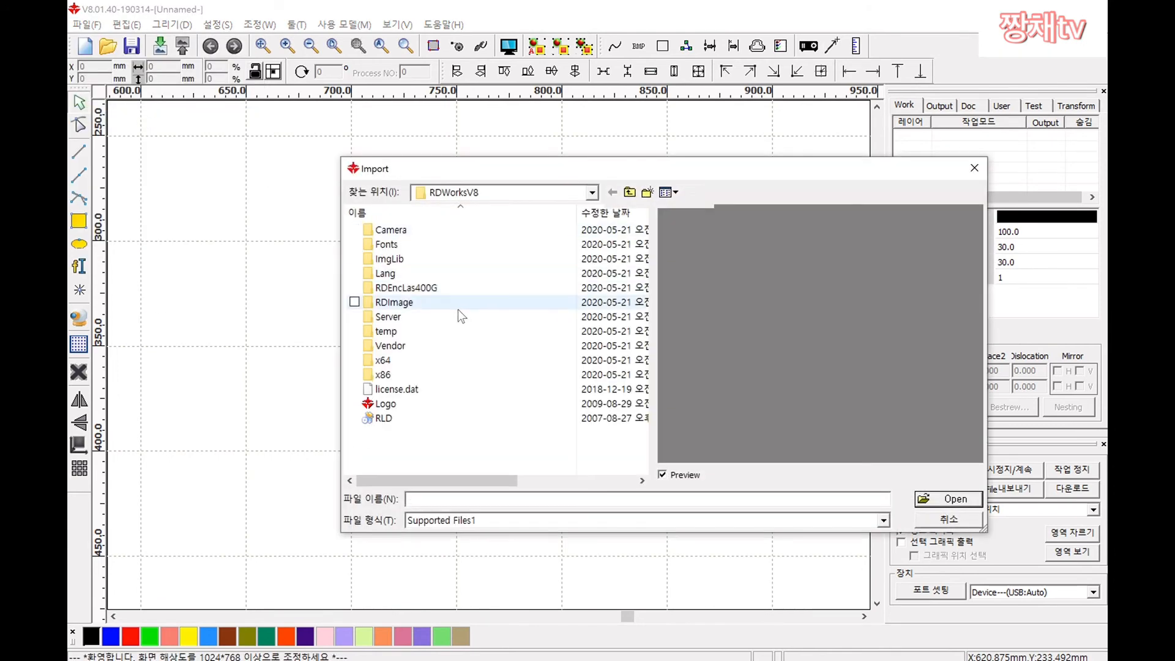
left_click(593, 193)
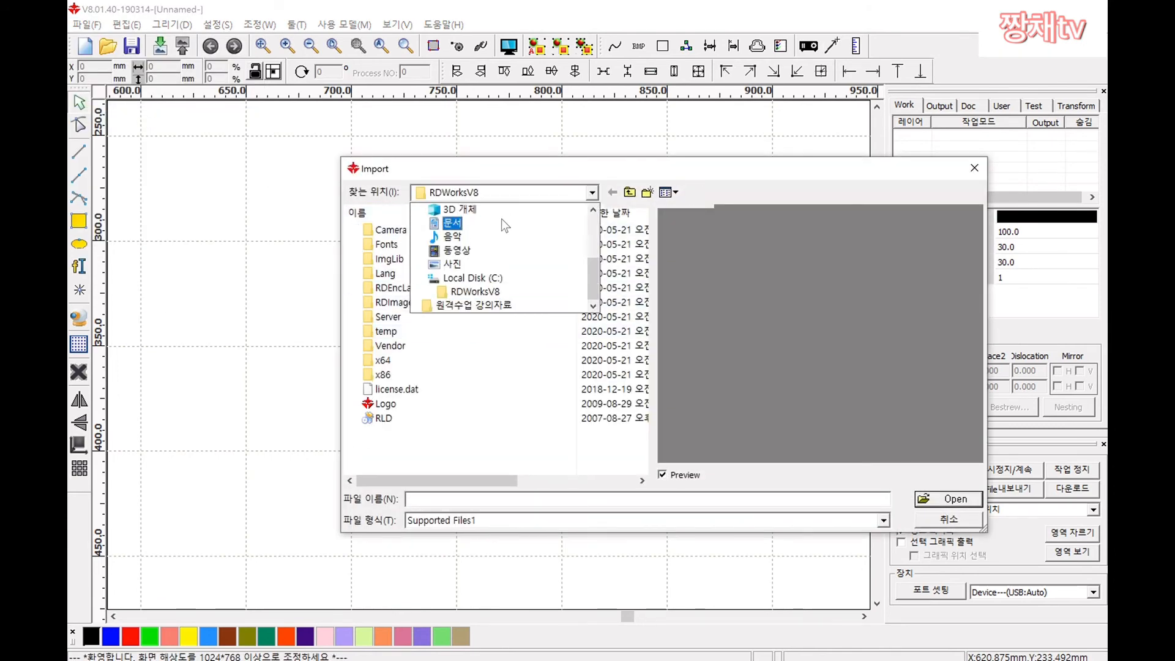
scroll(509, 247, "up", 5)
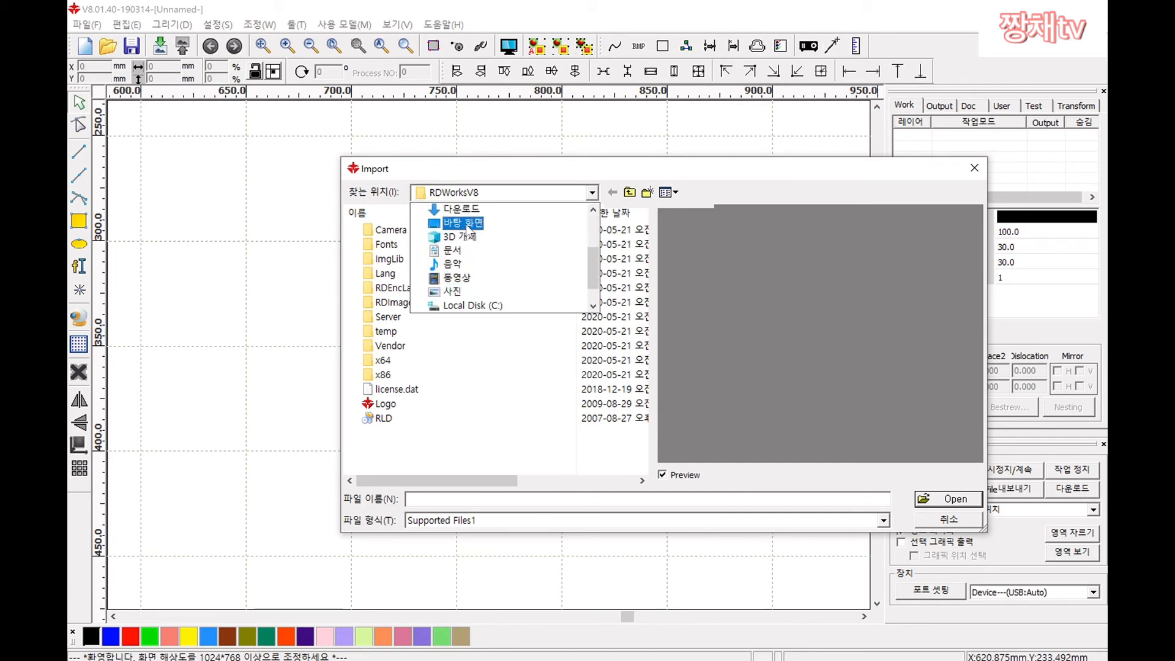
left_click(465, 223)
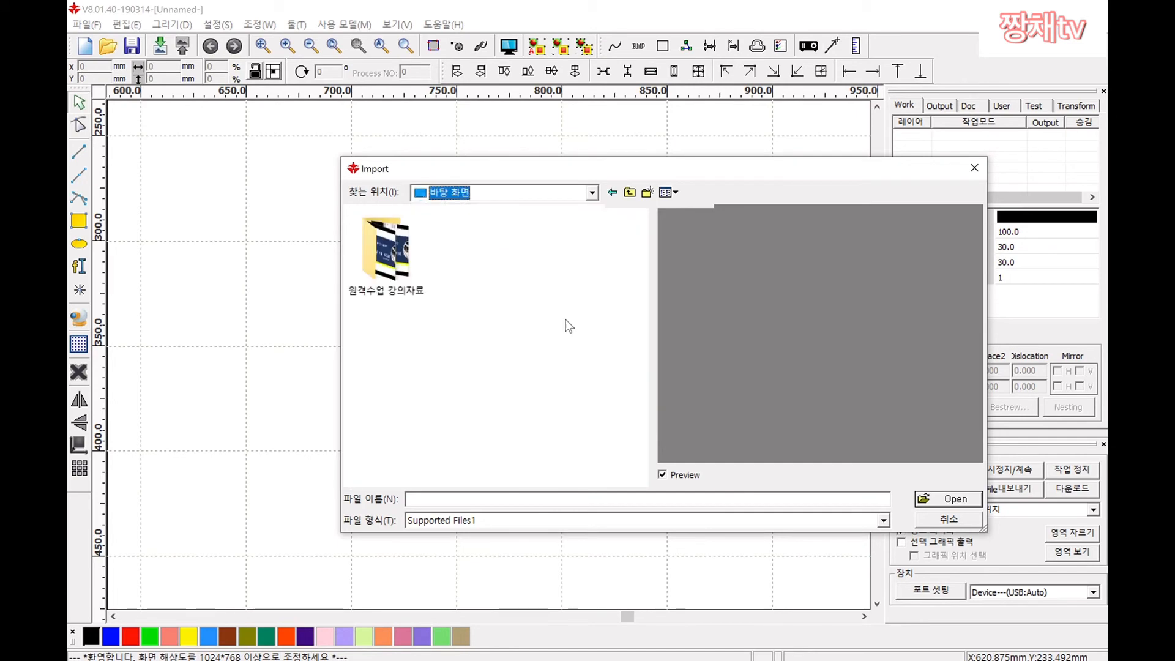
left_click(559, 525)
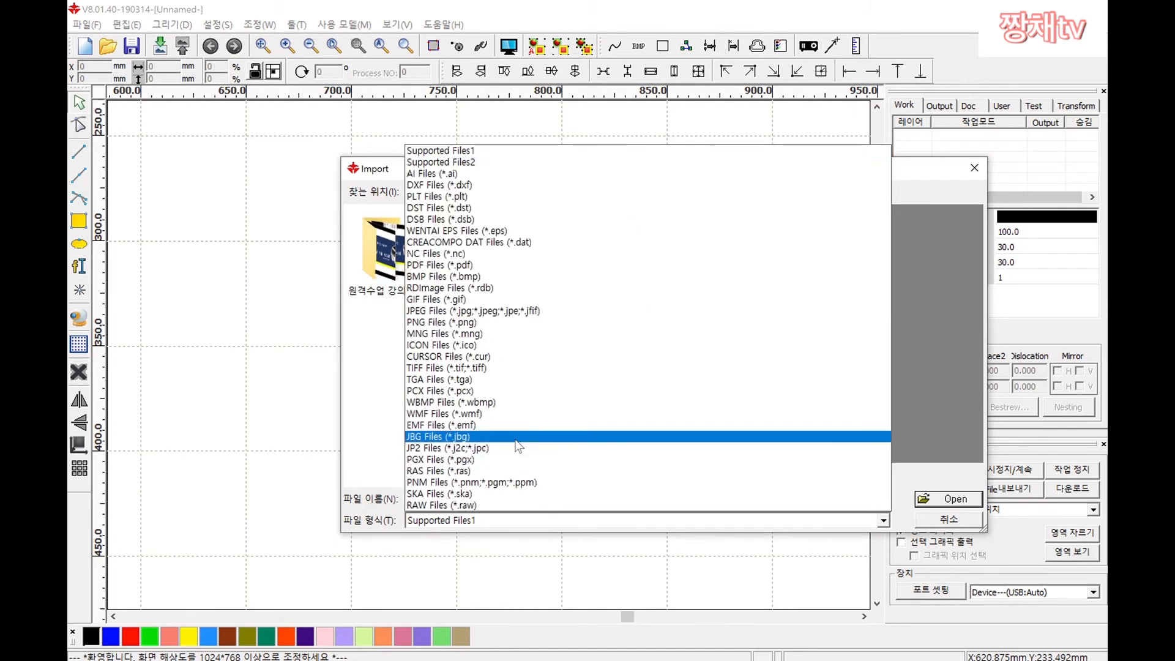
left_click(456, 172)
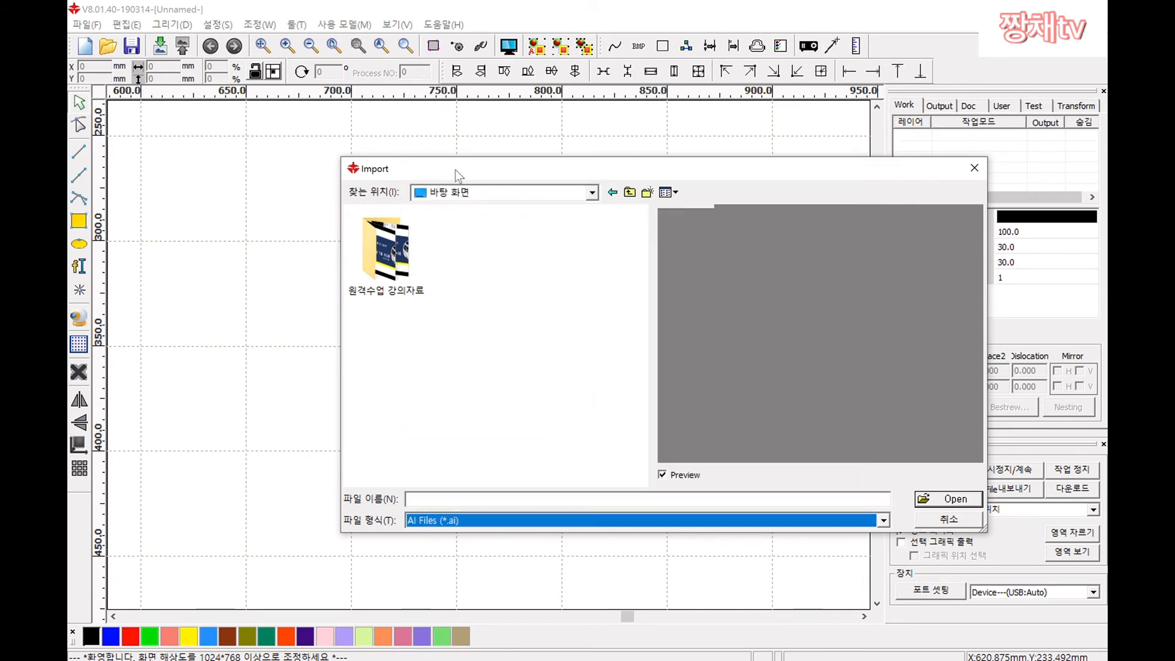
left_click(496, 319)
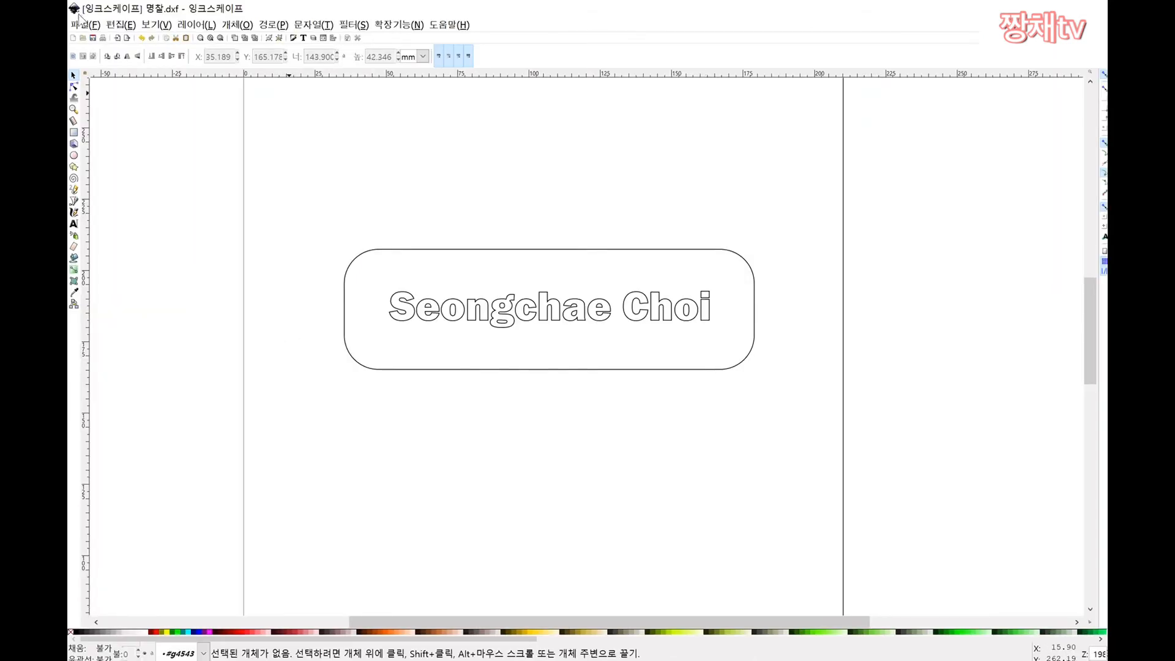
Step: Re-save the badge to the Desktop as AutoCAD DXF R14 and accept the export options
left_click(80, 23)
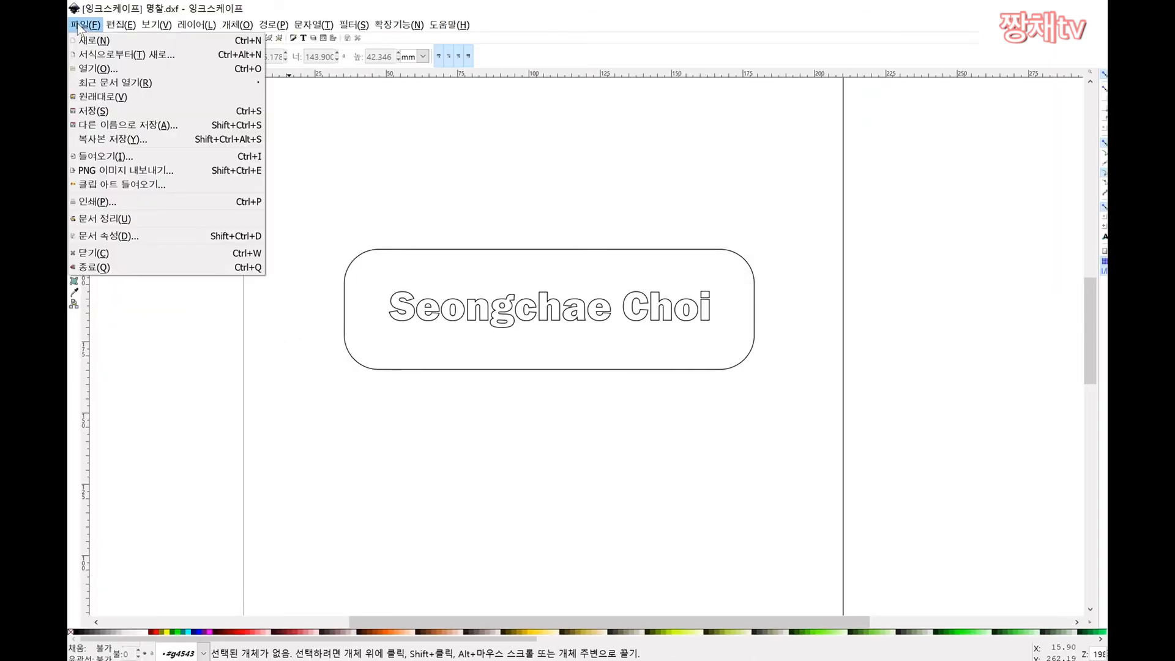
left_click(149, 126)
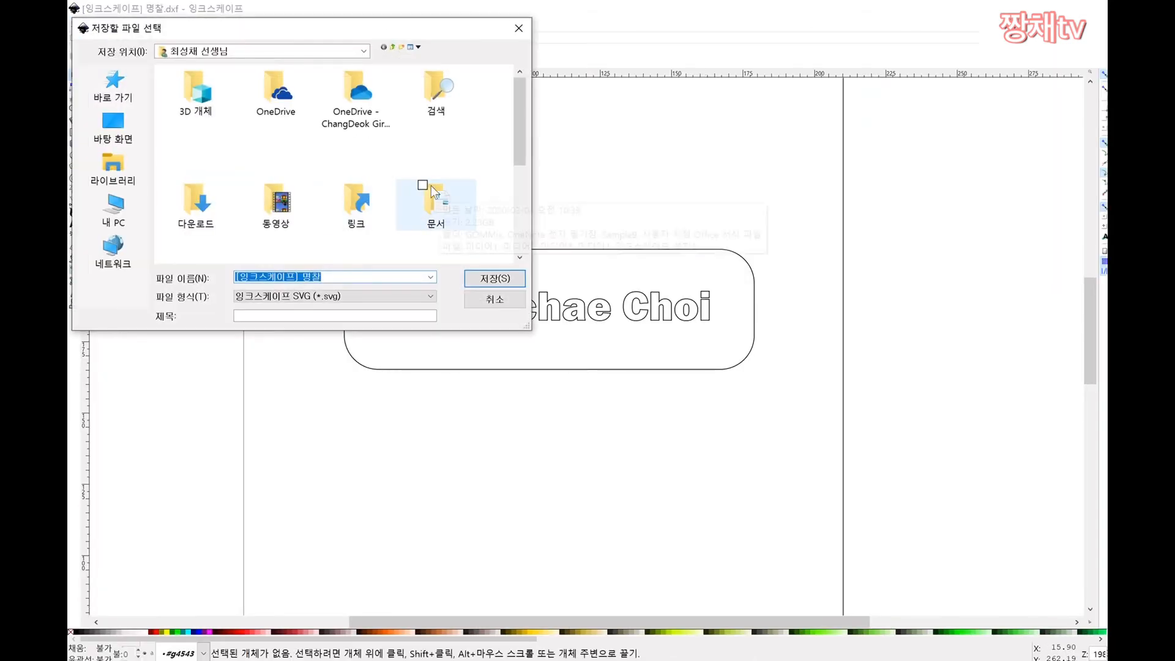
left_click(127, 130)
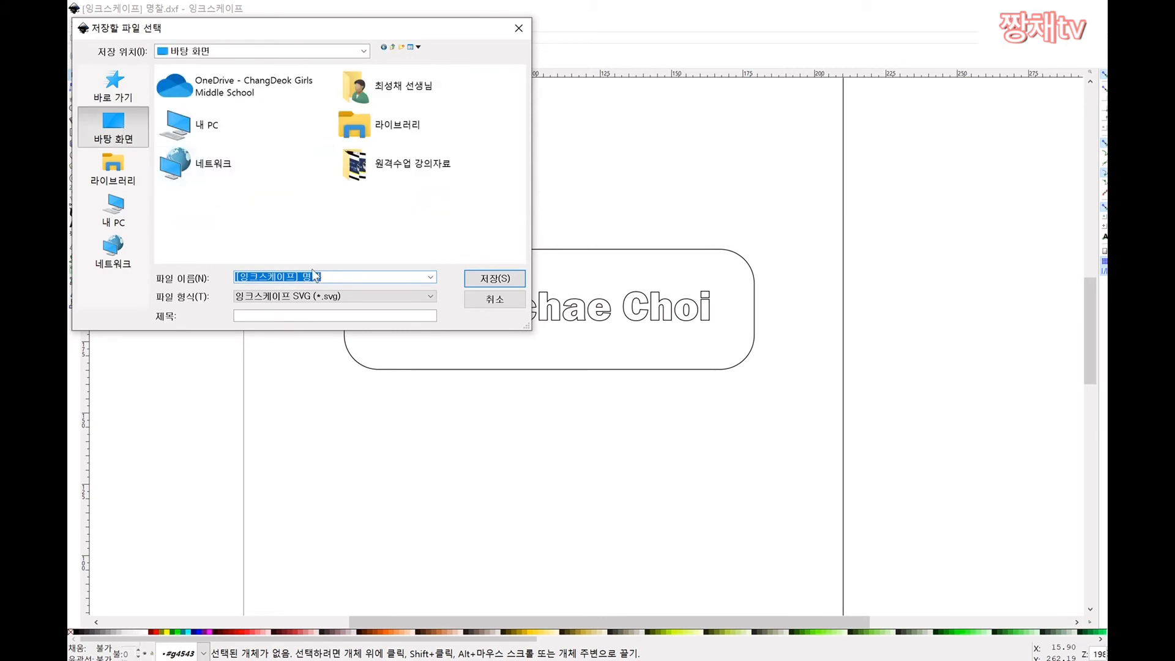
left_click(307, 296)
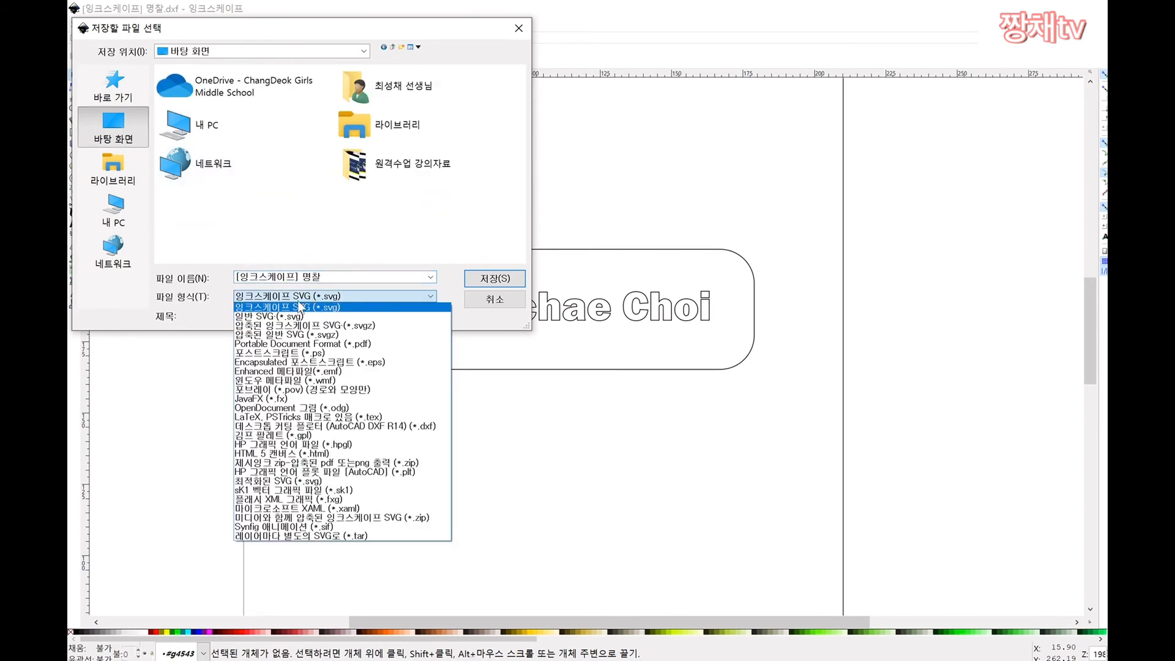
left_click(387, 436)
left_click(370, 298)
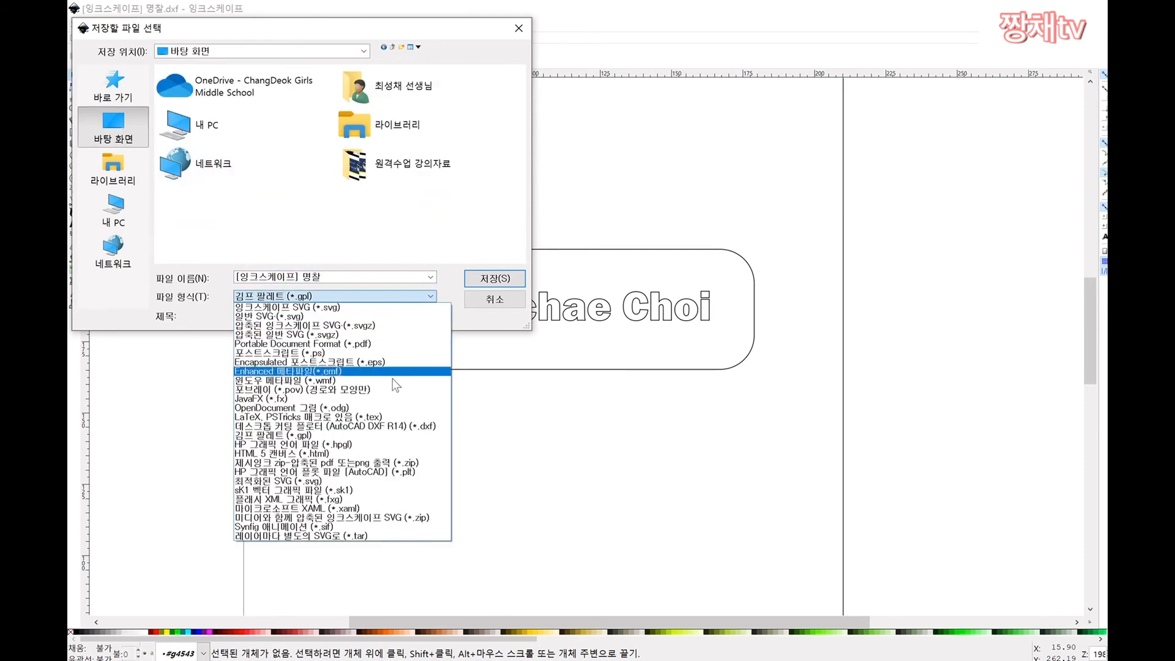
left_click(401, 427)
left_click(490, 279)
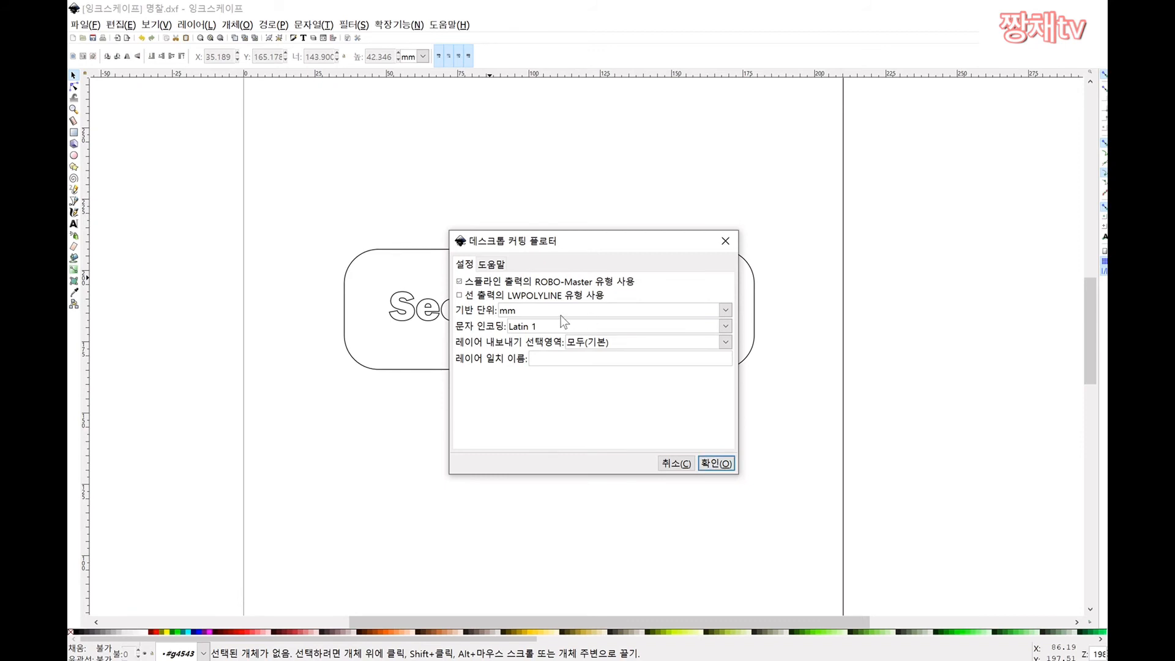
left_click(716, 464)
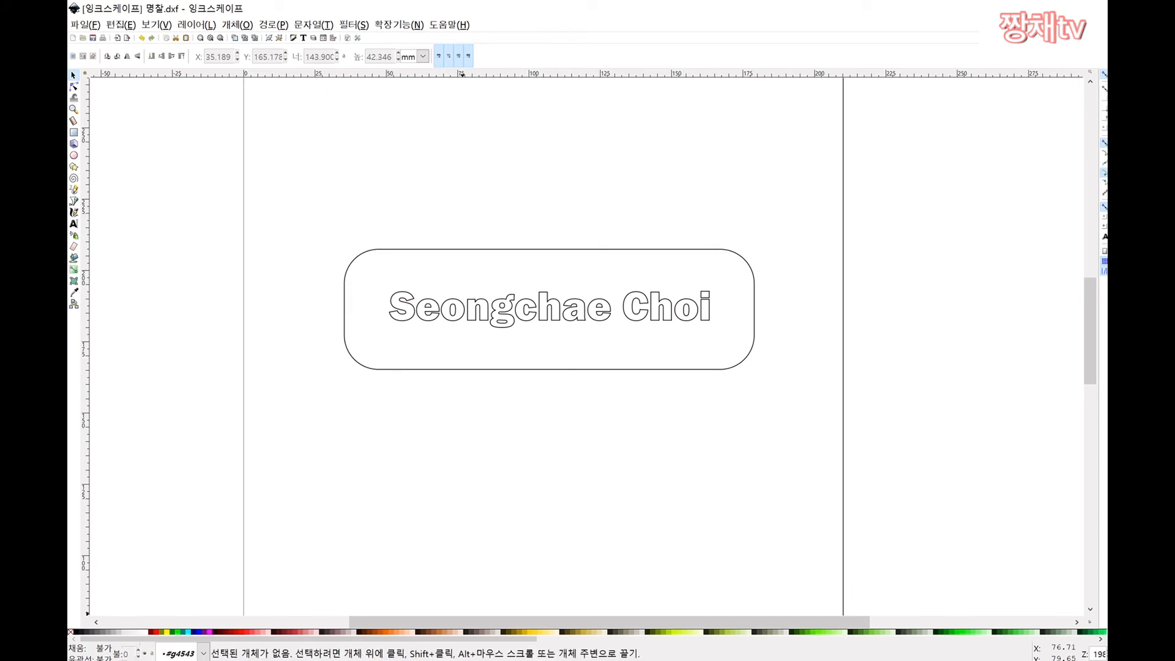
Step: Replace the old Import dialog with a new one and pick Desktop's [잉크스케이프] 명찰.dxf
left_click(722, 660)
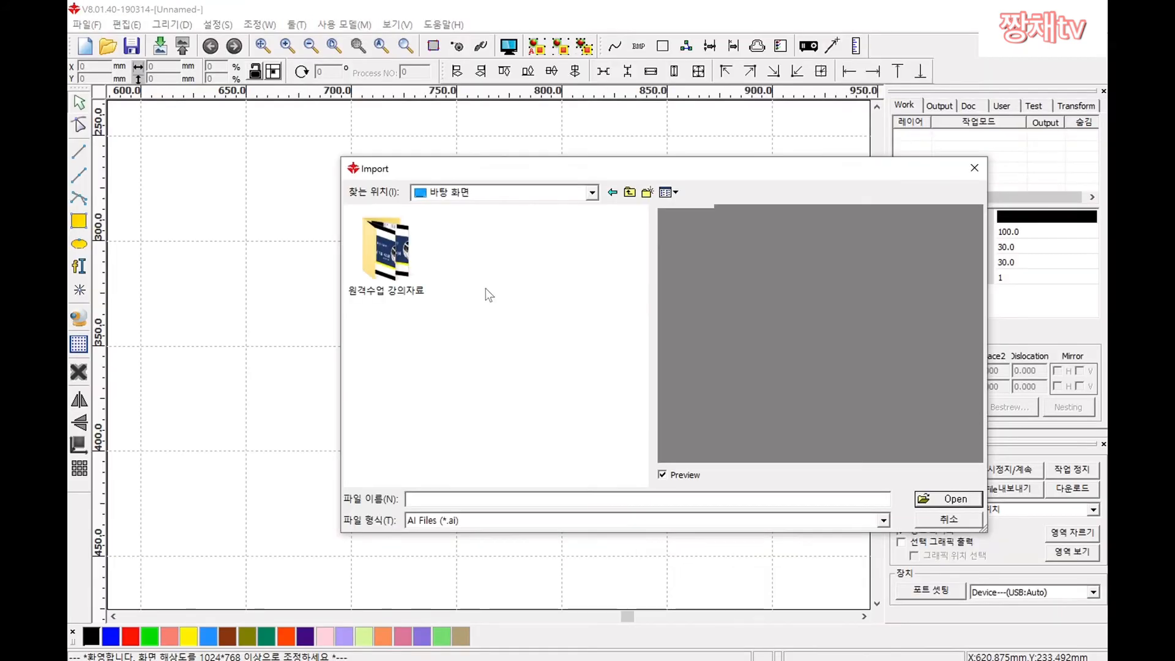
left_click(921, 516)
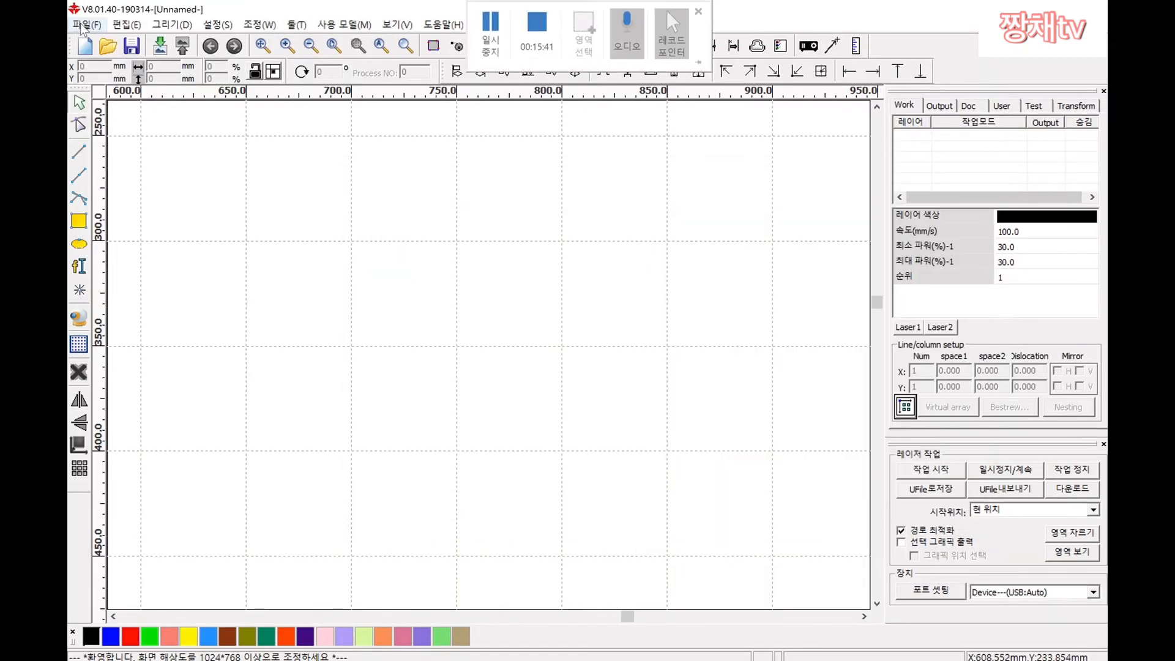
left_click(86, 25)
left_click(137, 115)
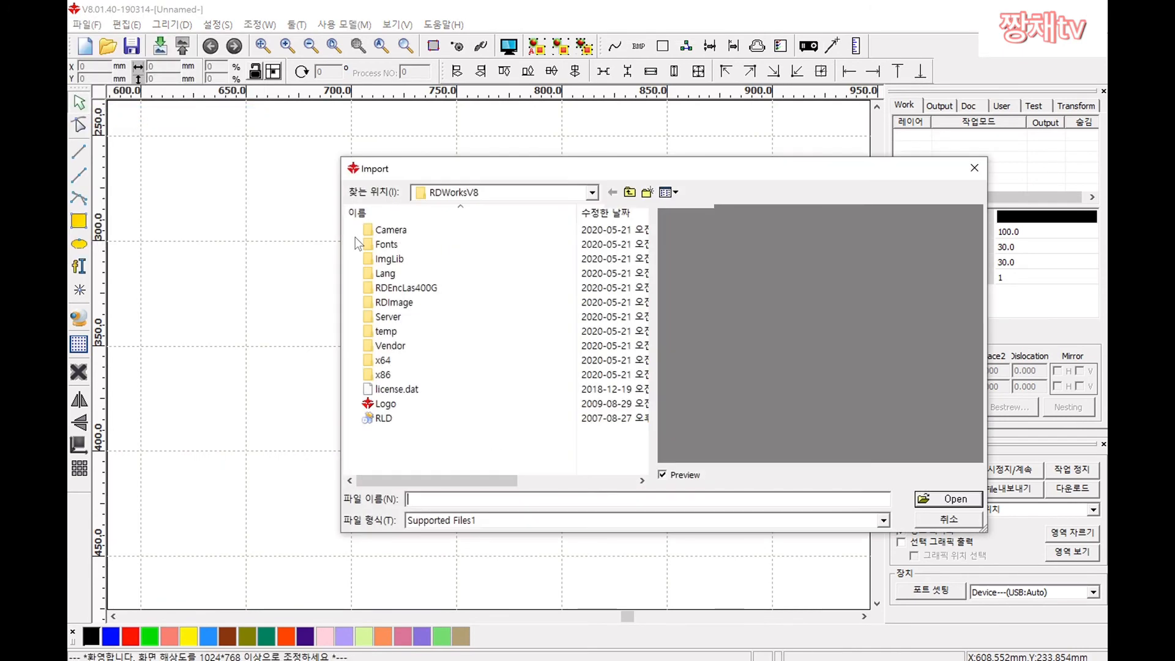
left_click(479, 189)
scroll(494, 248, "up", 3)
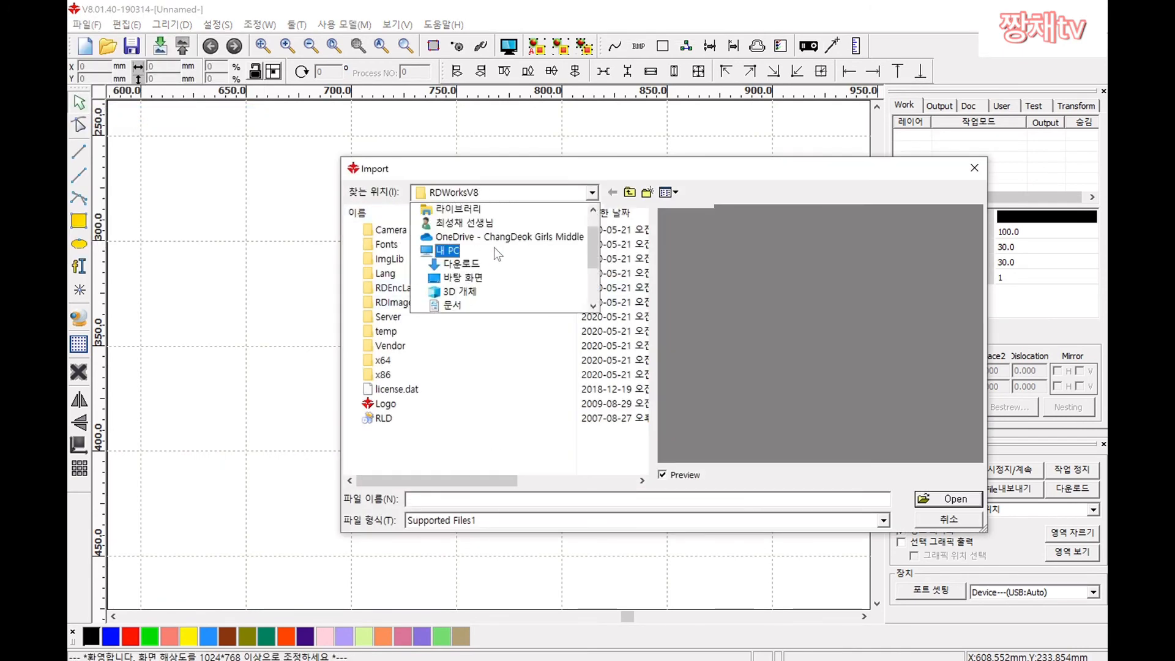
left_click(465, 308)
left_click(472, 258)
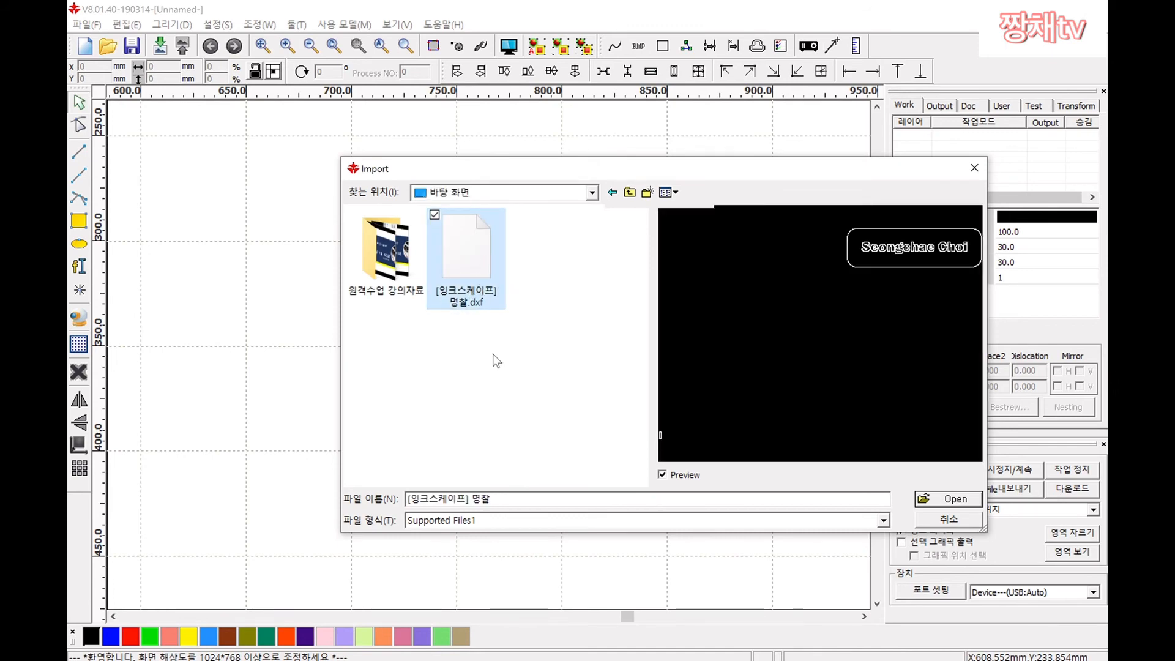
Step: Import [잉크스케이프] 명찰.dxf onto the RDWorks canvas
left_click(948, 500)
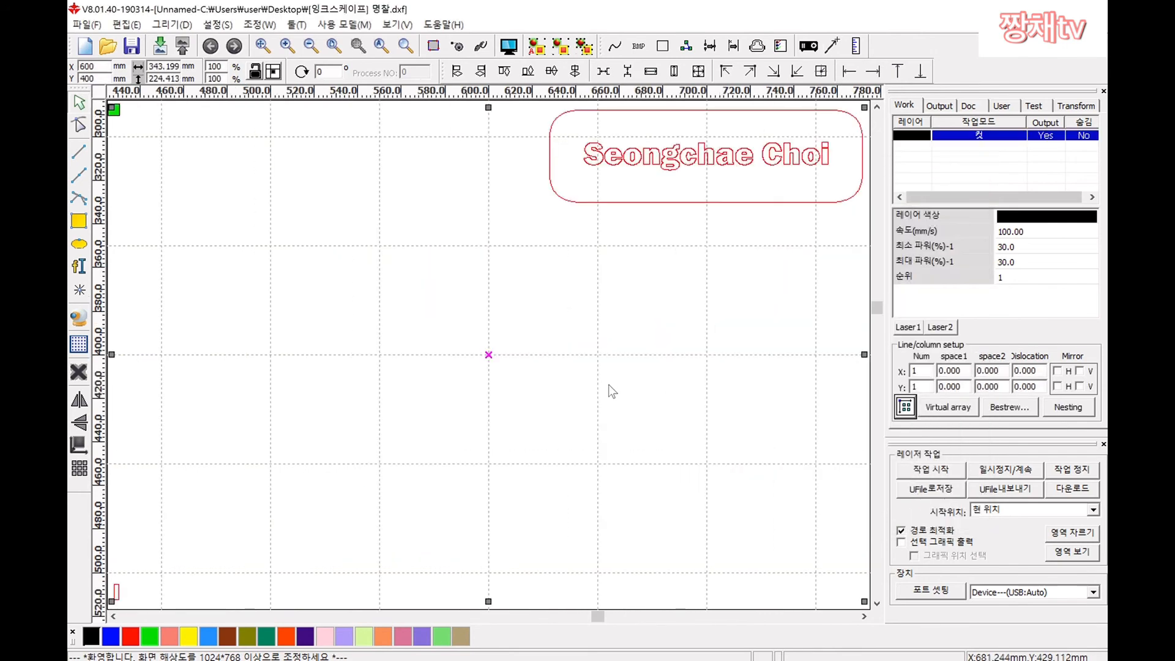
scroll(667, 297, "down", 4)
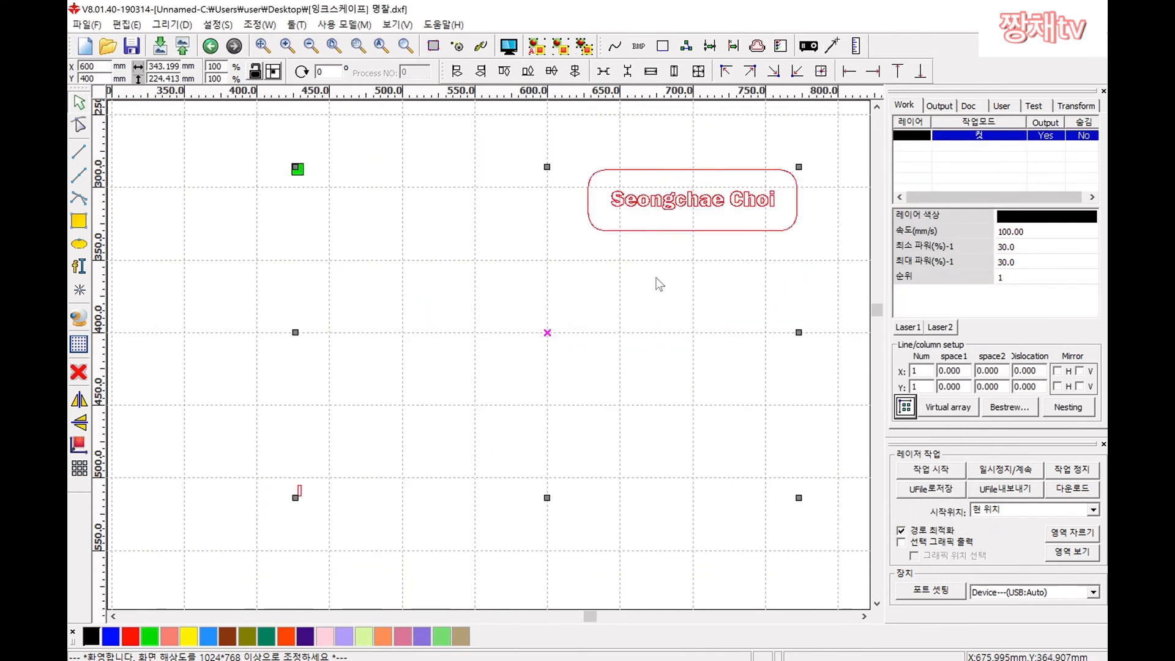
scroll(649, 279, "down", 1)
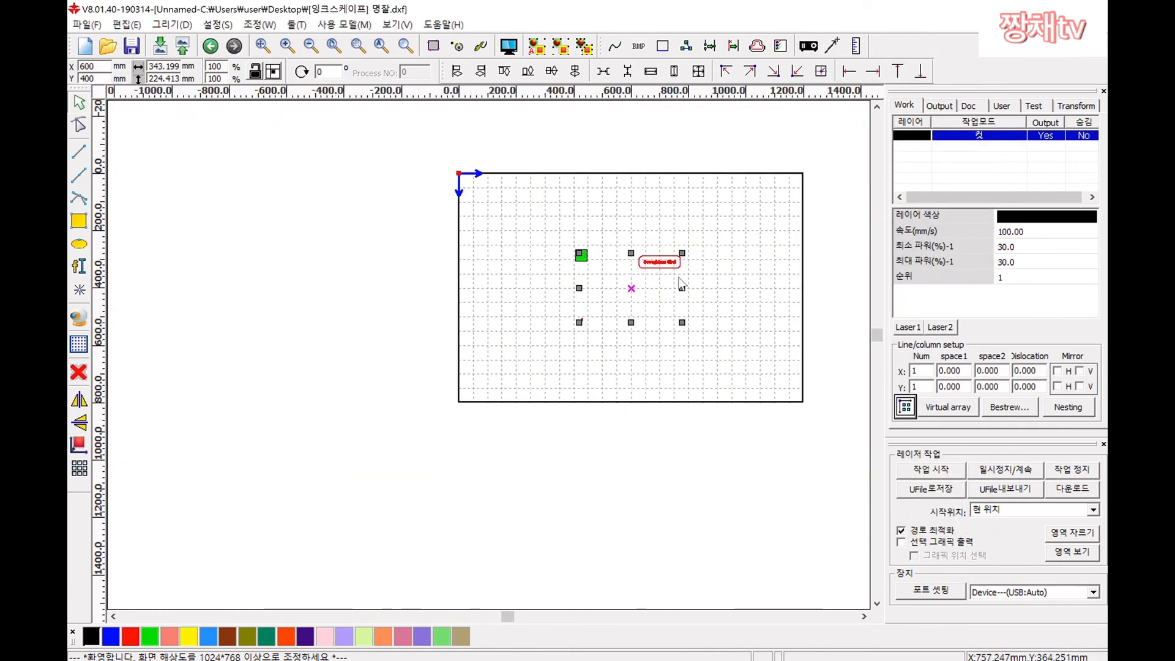
scroll(681, 282, "up", 4)
left_click(632, 221)
Step: Zoom and scroll the canvas to inspect the hollow letters and outline
scroll(612, 208, "up", 2)
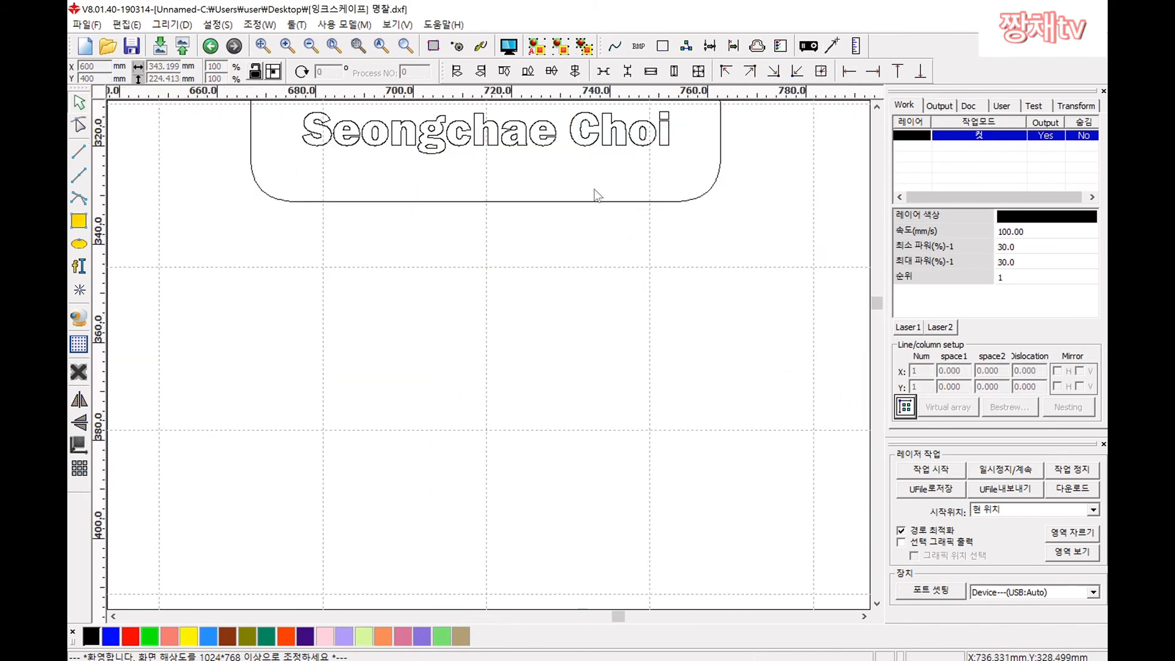
scroll(570, 233, "down", 4)
scroll(622, 273, "up", 3)
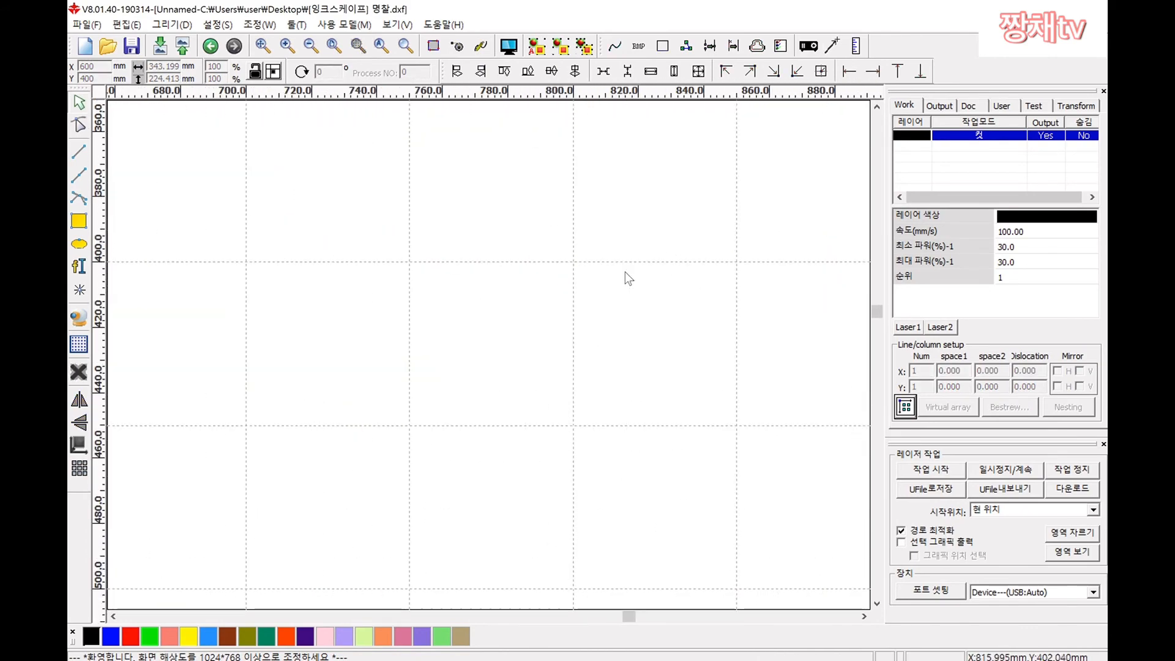
scroll(625, 272, "down", 4)
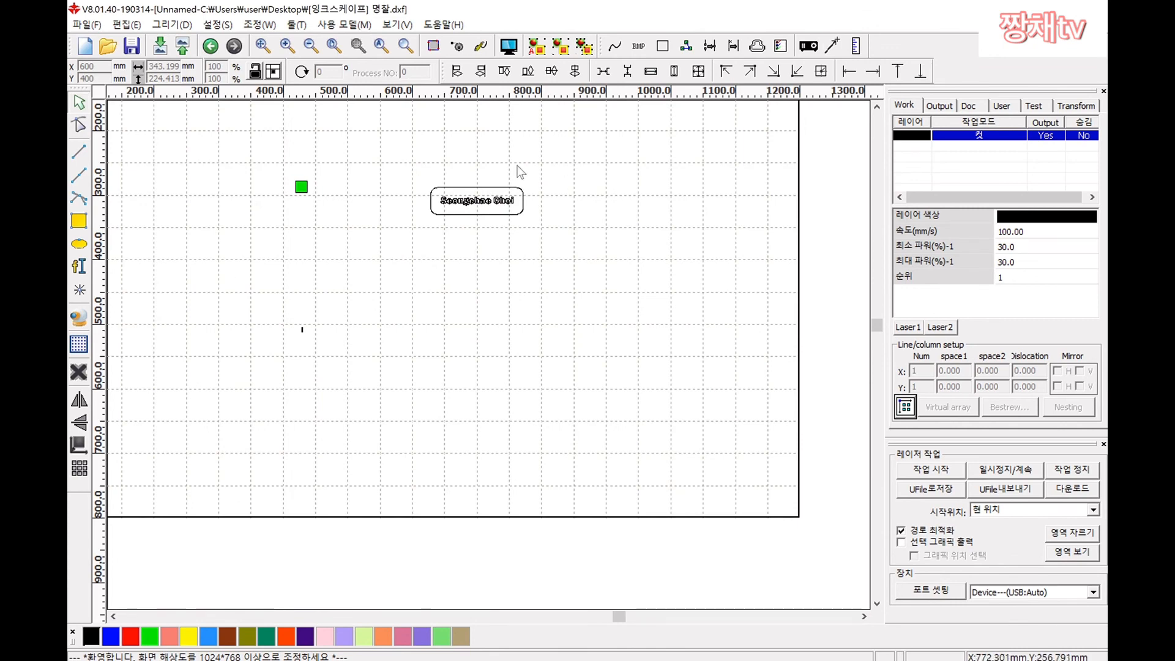
scroll(467, 182, "up", 3)
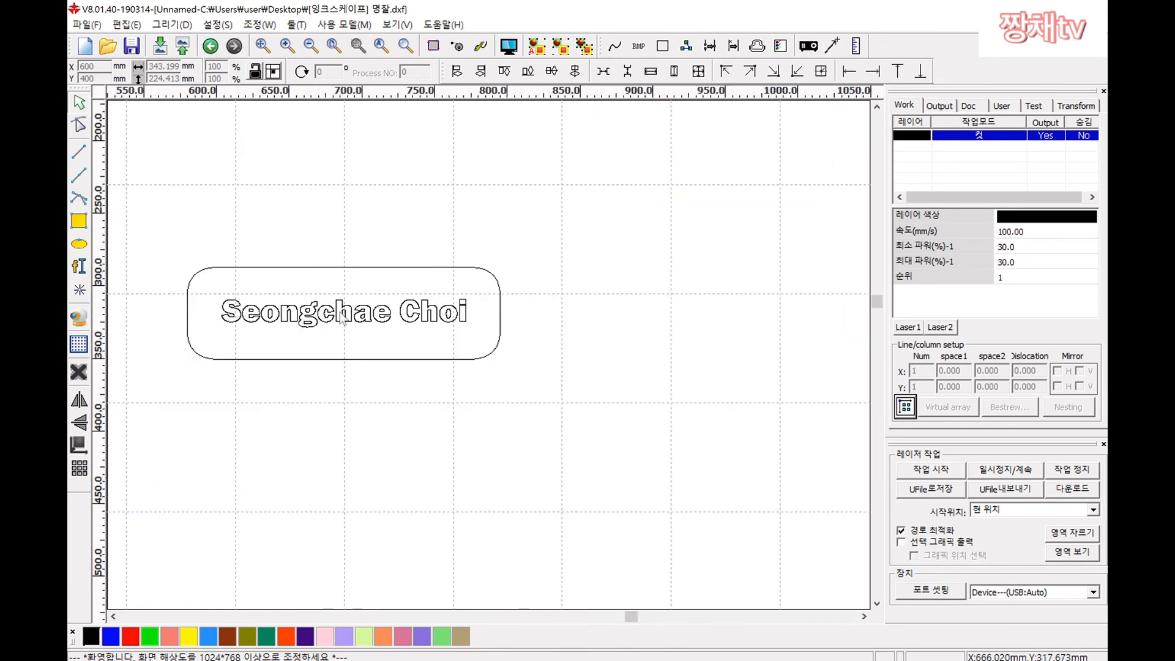
scroll(417, 257, "down", 2)
scroll(410, 281, "up", 2)
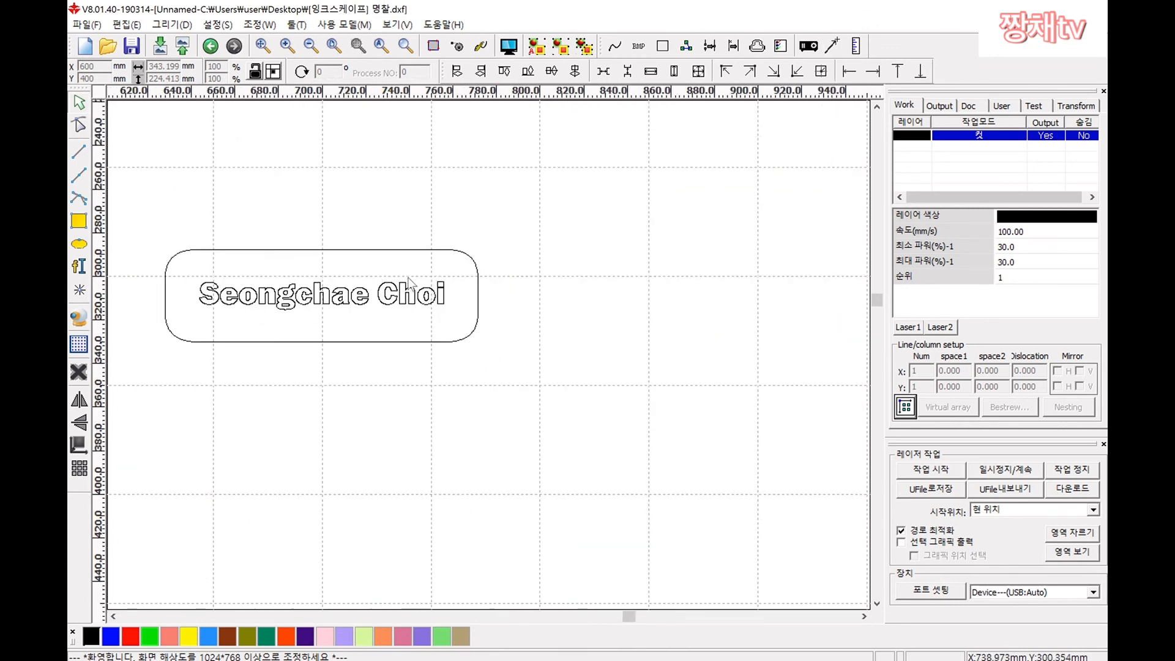
scroll(409, 281, "up", 1)
scroll(409, 280, "down", 1)
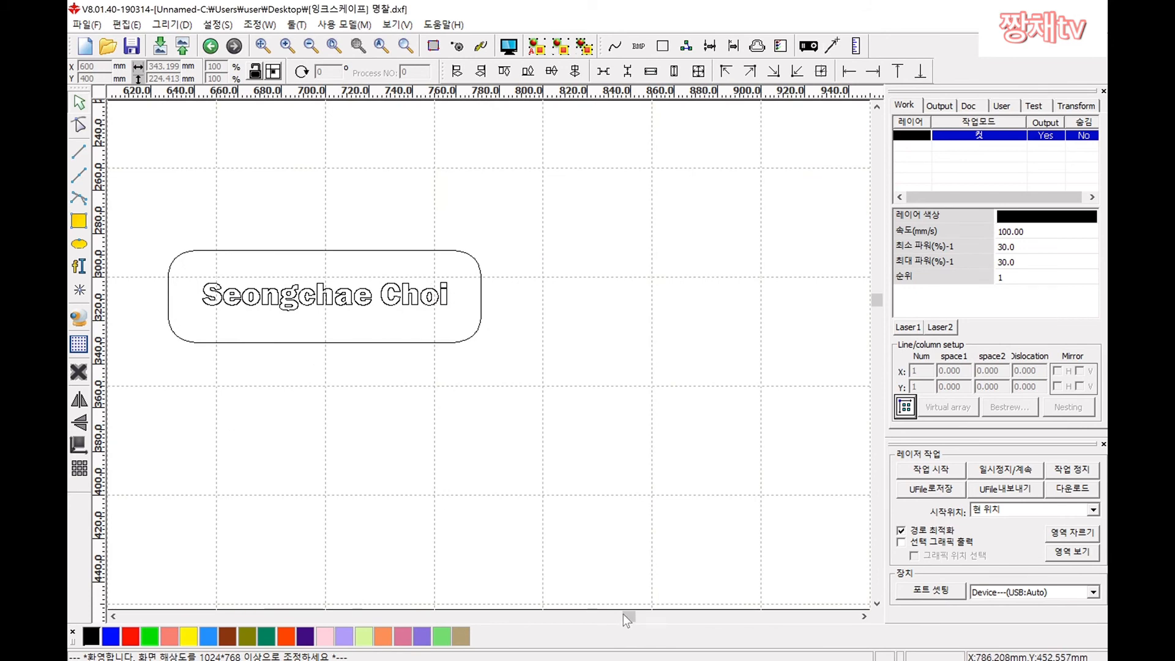
mouse_move(630, 620)
left_mouse_down()
mouse_move(593, 620)
mouse_move(622, 622)
left_mouse_up()
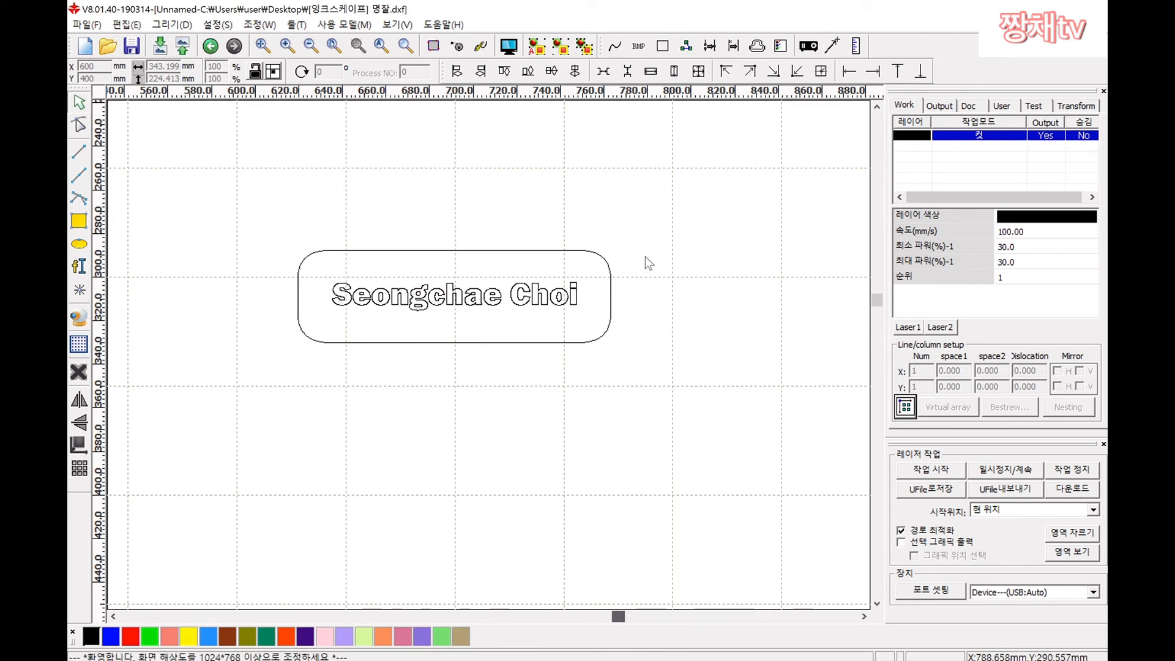
Step: Put the name text on a red layer and order it above the black outline layer
left_click_drag(597, 271, 319, 318)
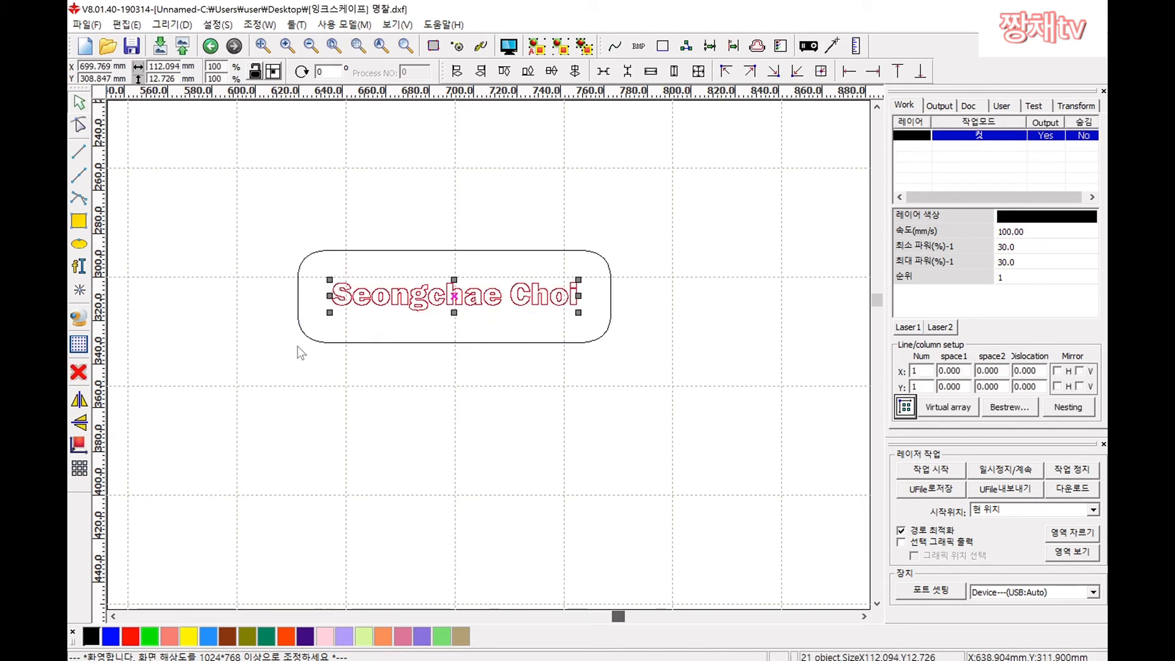
left_click(131, 636)
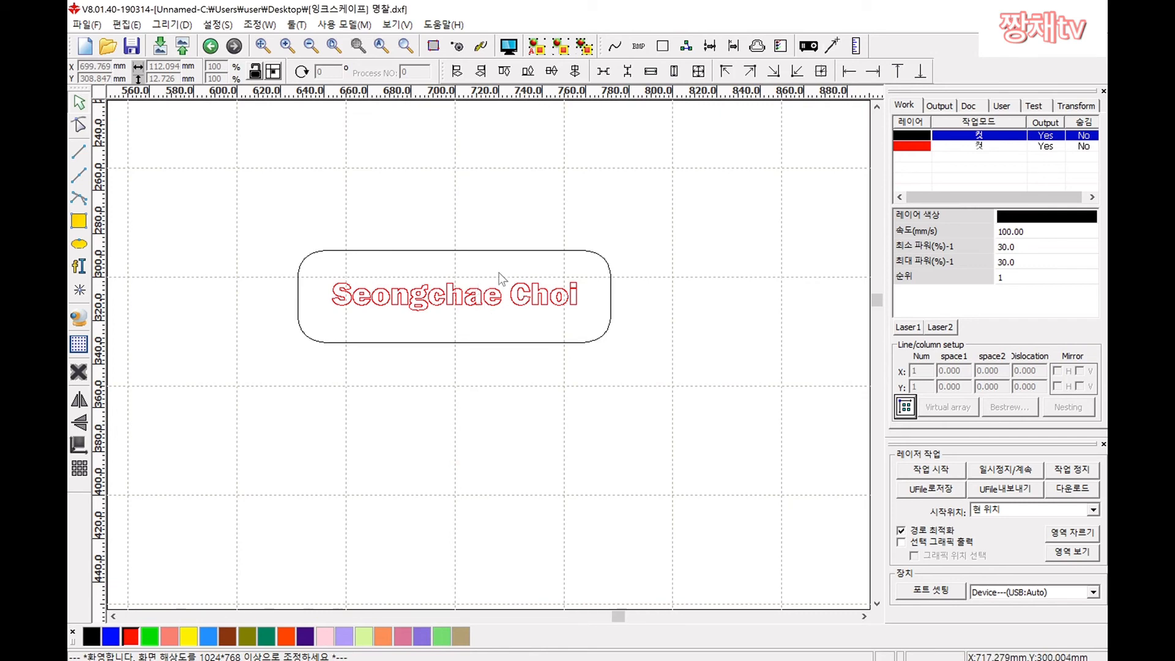
left_click(929, 147)
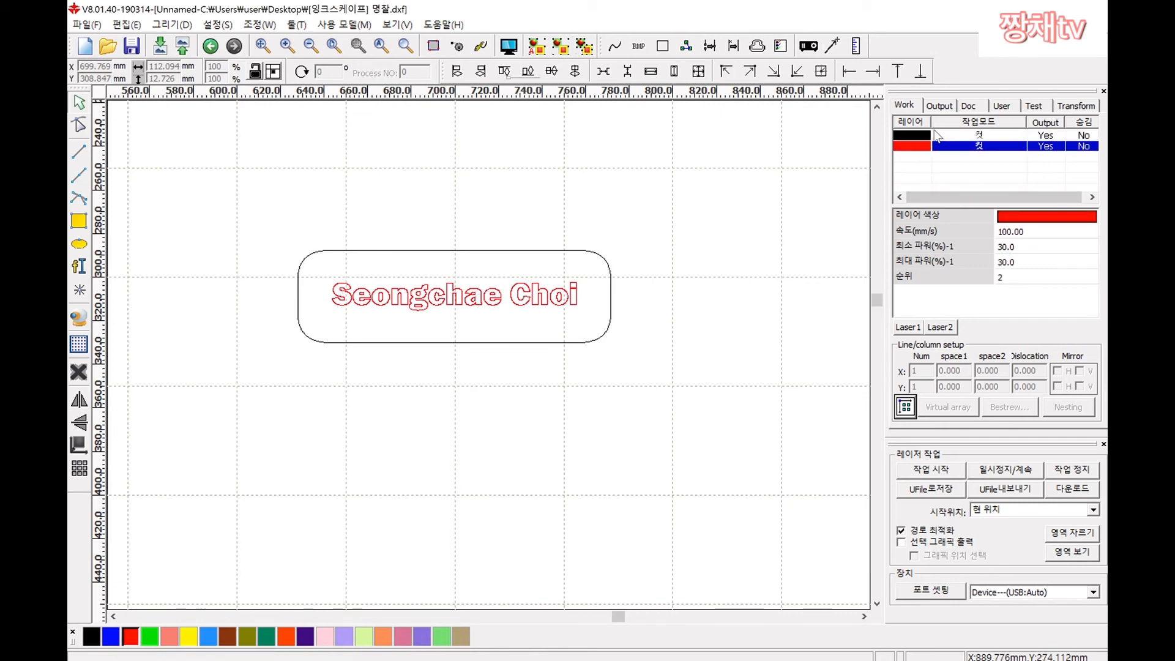
left_click(923, 136)
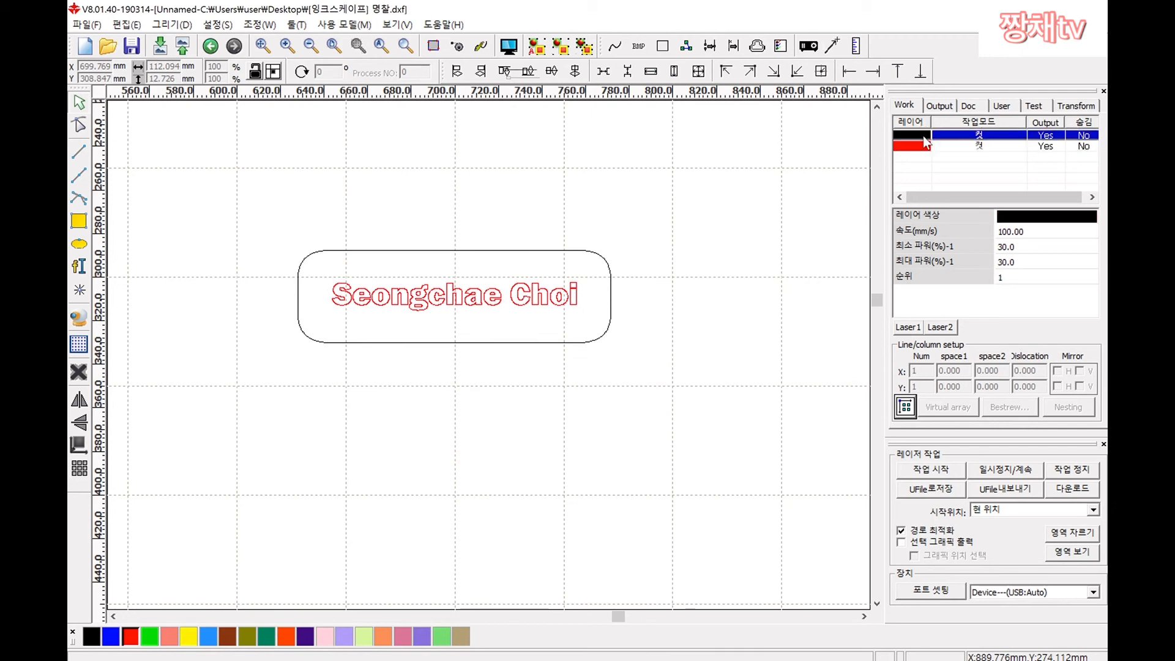
mouse_move(924, 149)
left_mouse_down()
mouse_move(921, 136)
mouse_move(922, 152)
left_mouse_up()
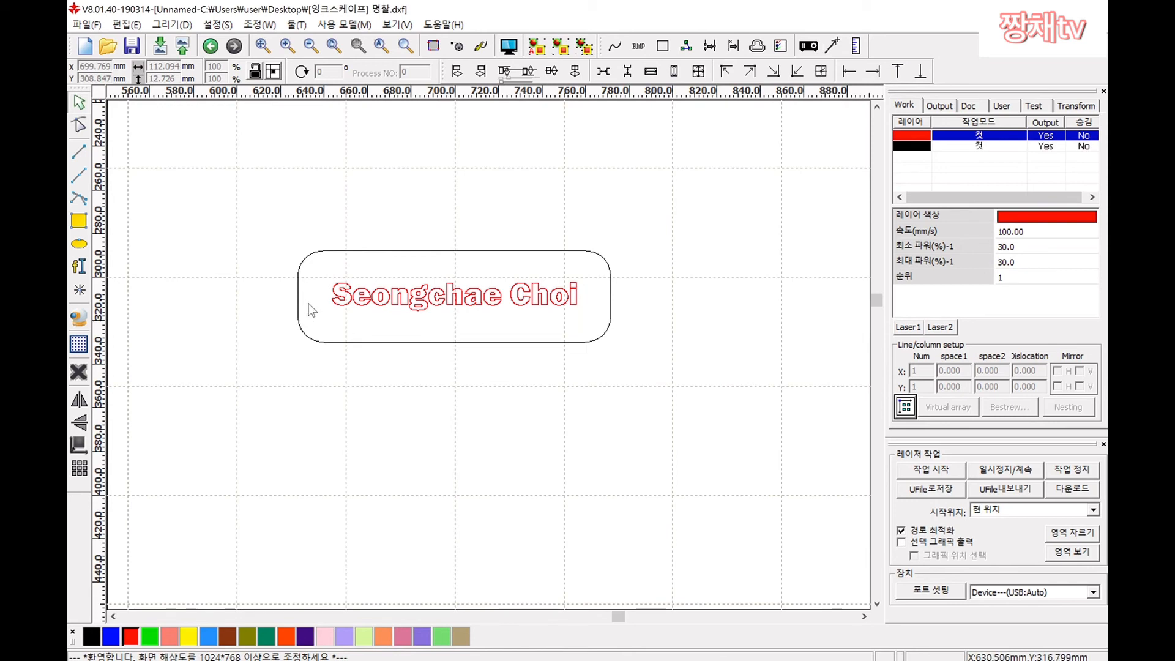
Step: Change the red layer's 작업 모드 from cut to 스캔 (scan) and confirm
double_click(973, 136)
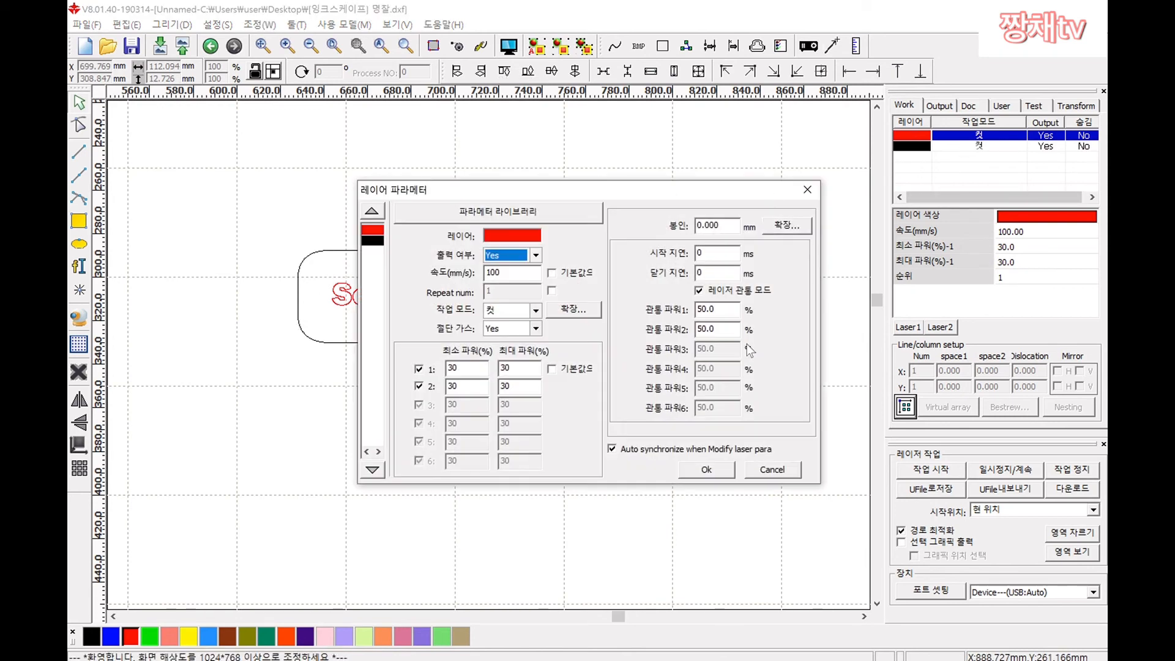
left_click(699, 471)
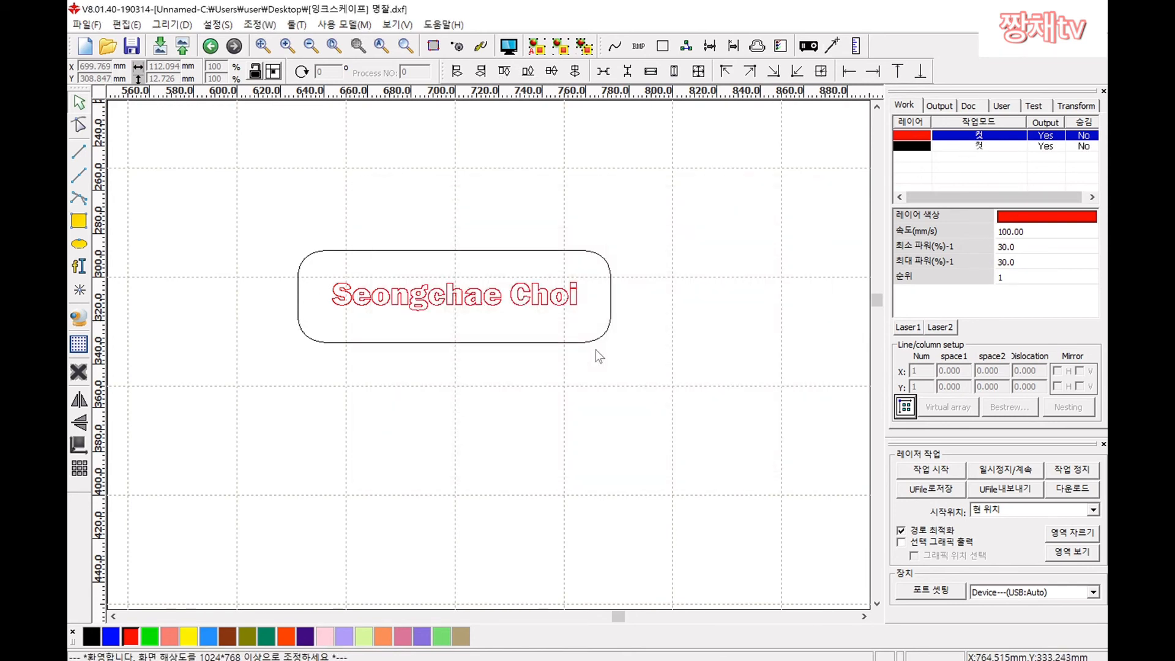
double_click(959, 139)
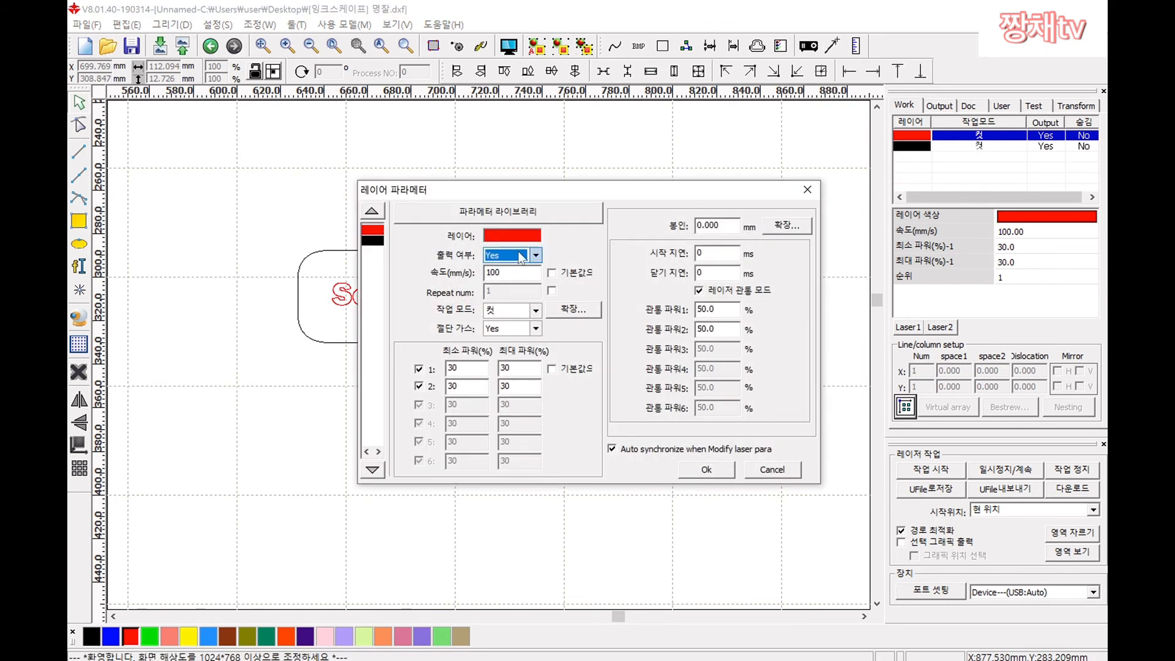
left_click(536, 312)
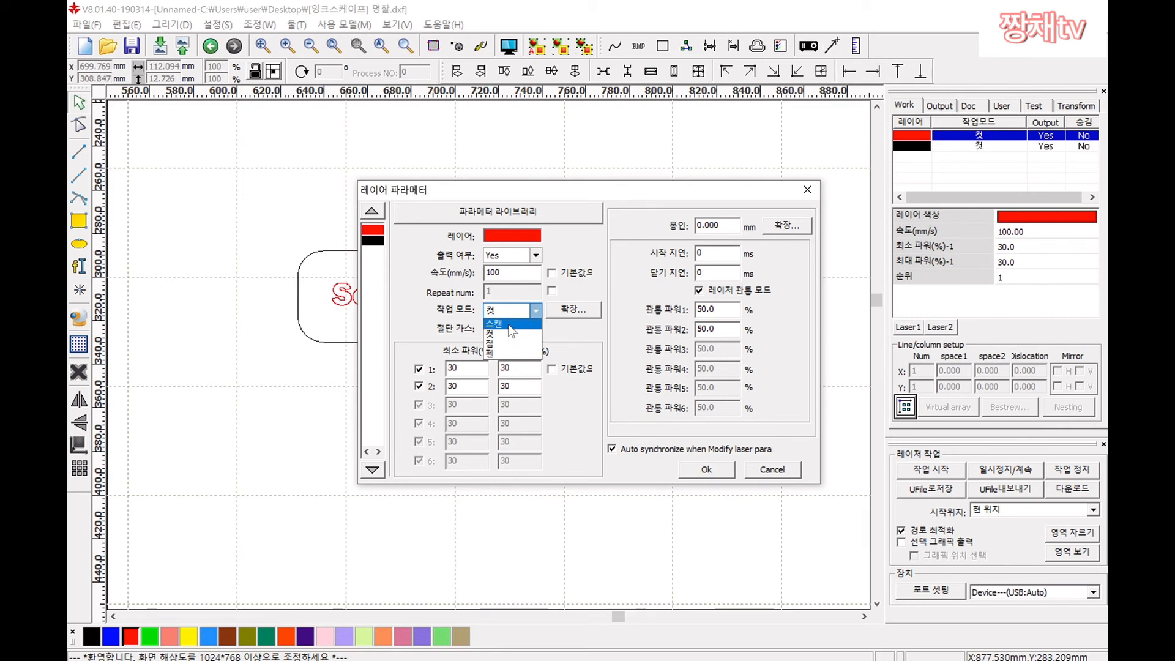
left_click(509, 324)
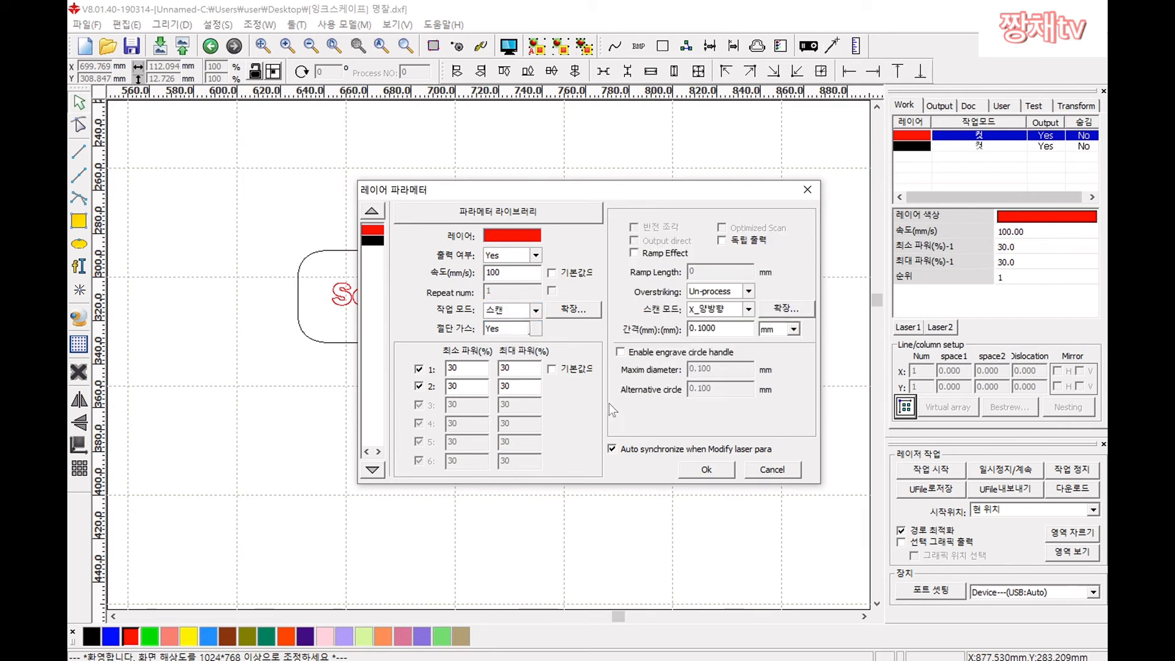
left_click(704, 471)
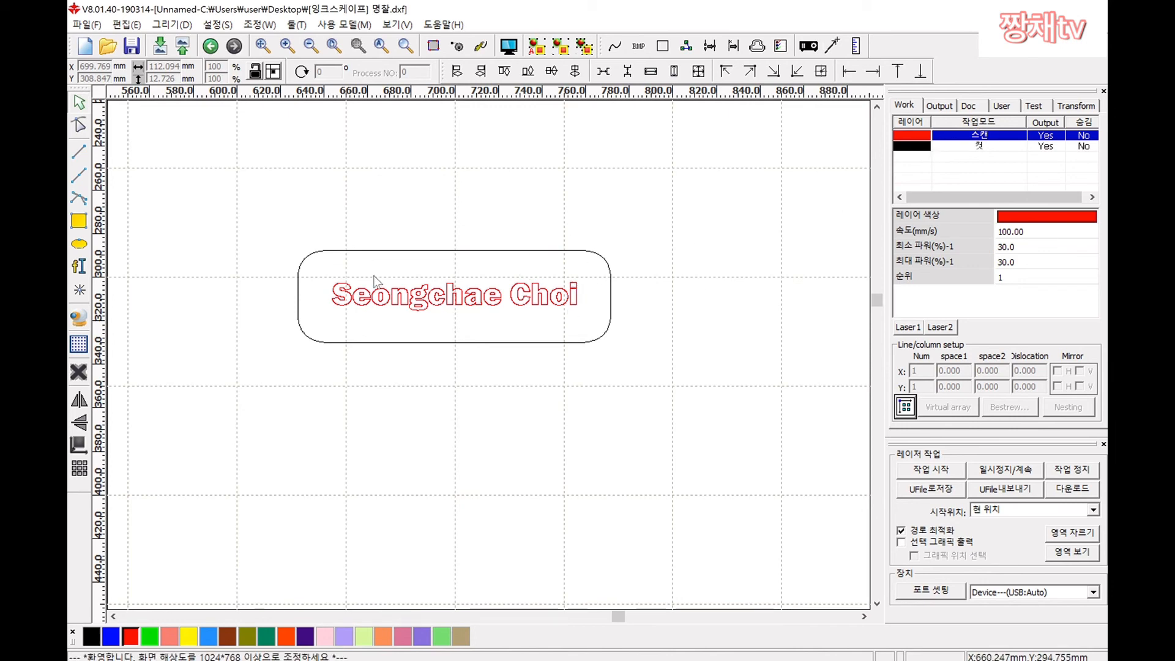
left_click(508, 49)
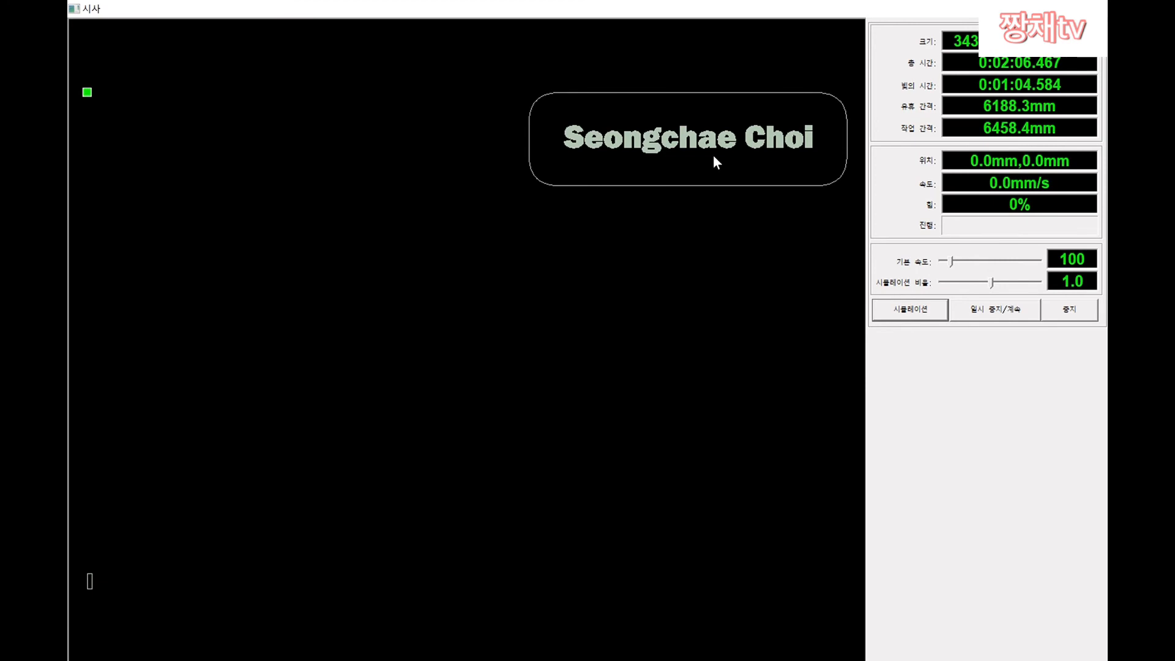
left_click_drag(714, 155, 487, 277)
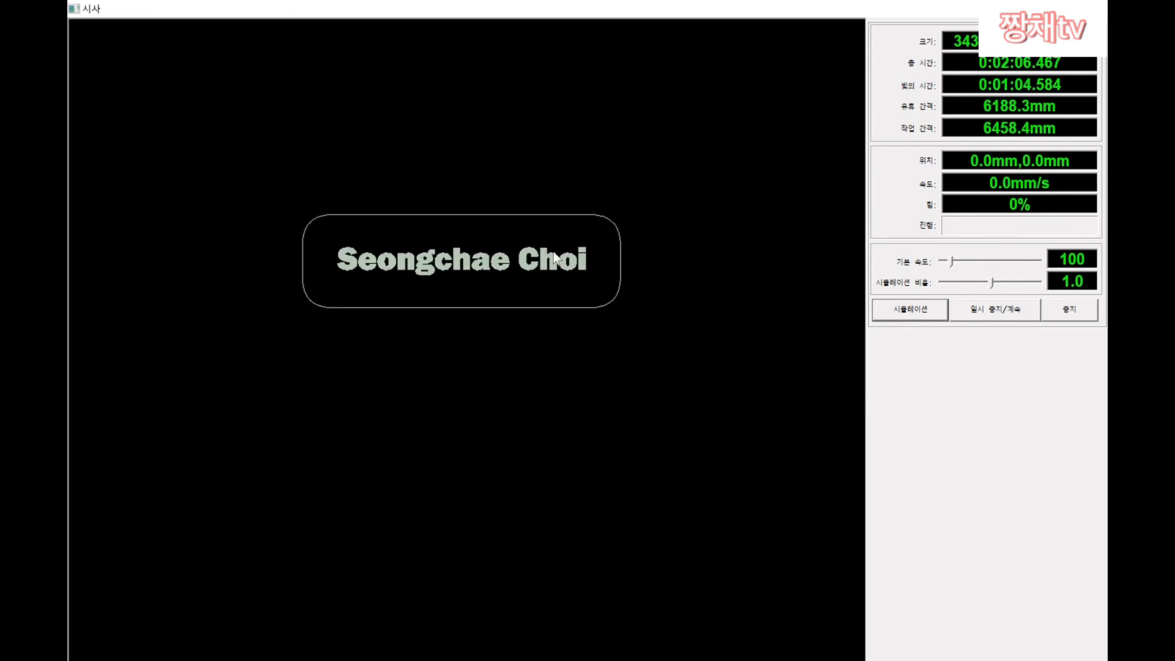
left_click(905, 314)
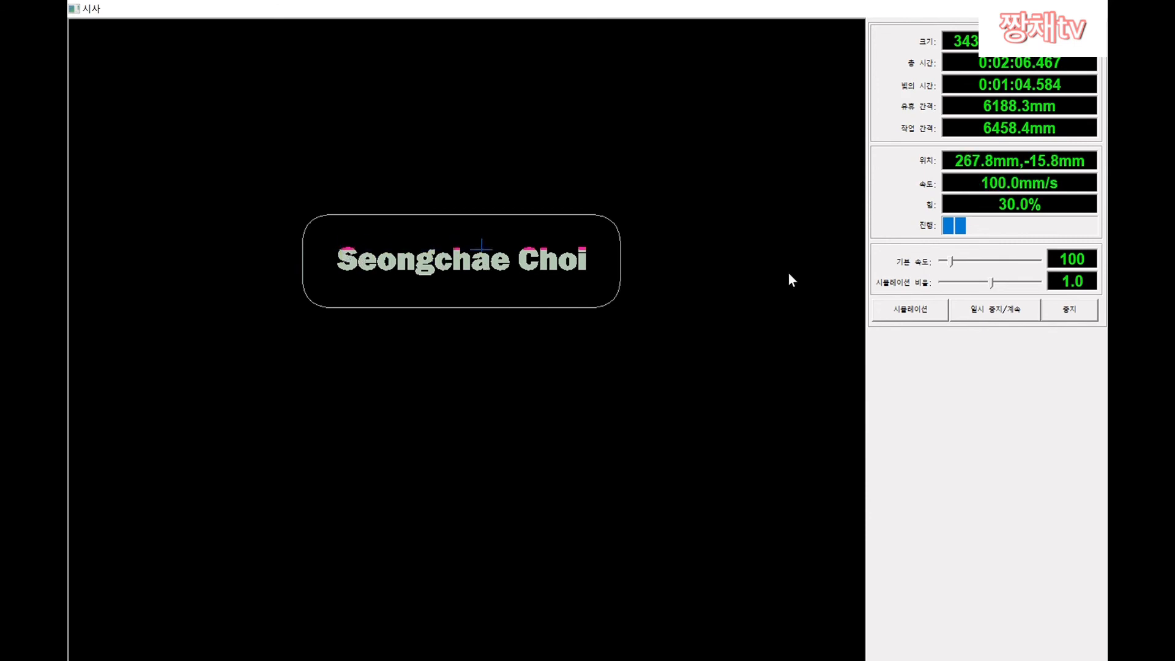
left_click_drag(953, 259, 1006, 265)
left_click_drag(1005, 262, 1045, 264)
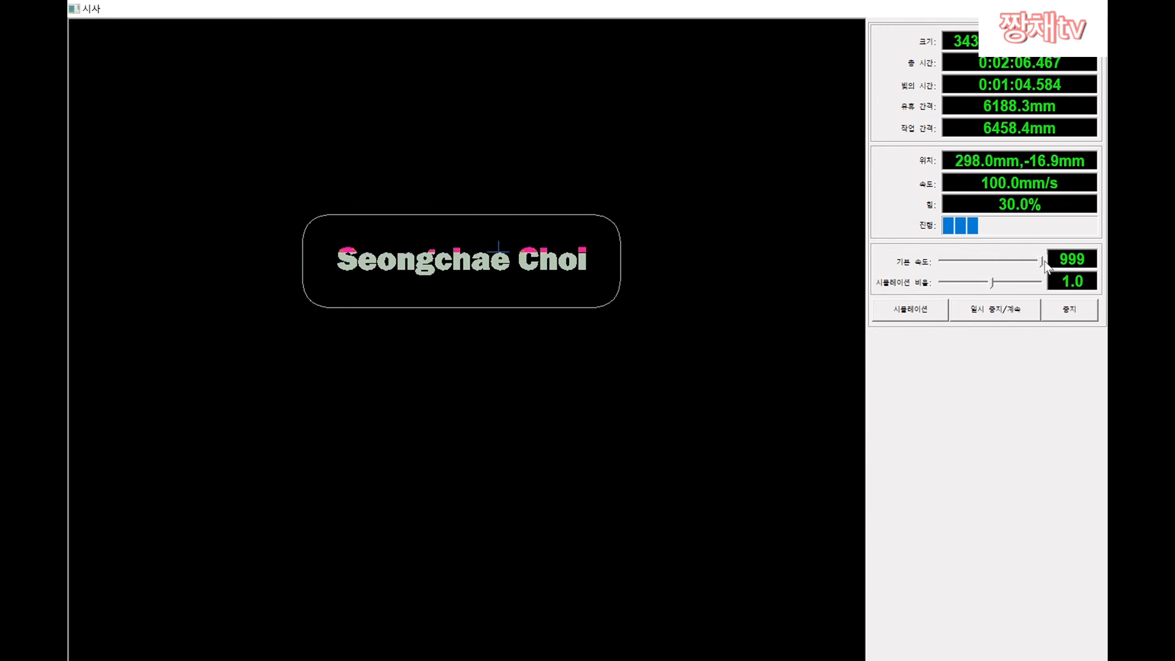
left_click_drag(1043, 262, 943, 263)
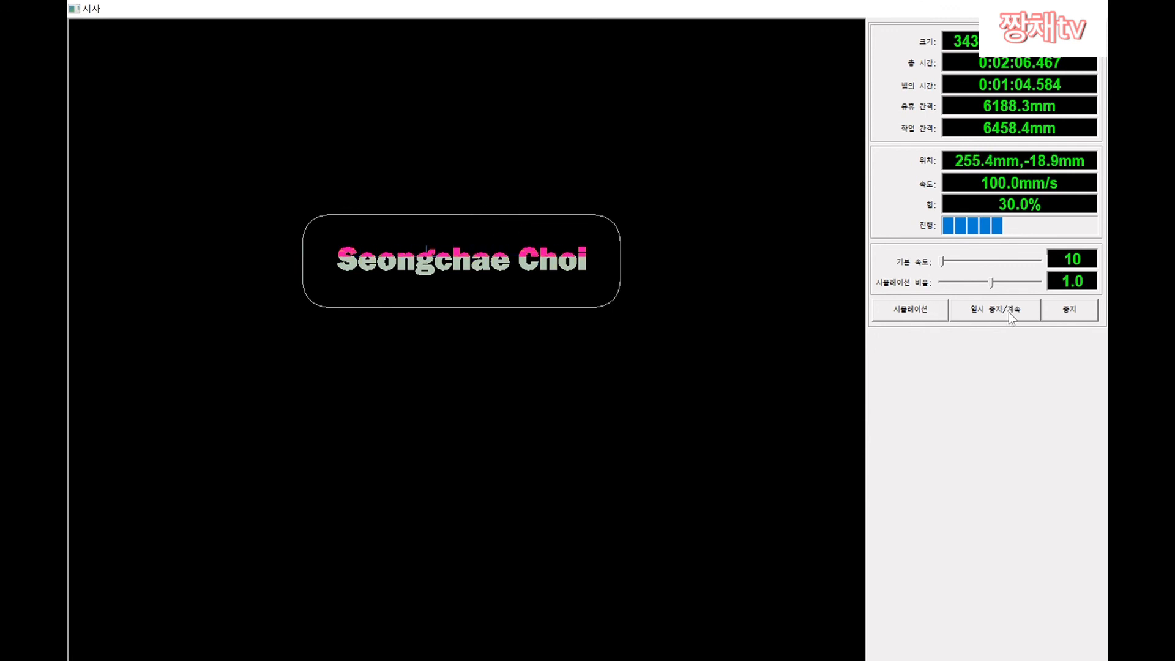
left_click(1071, 312)
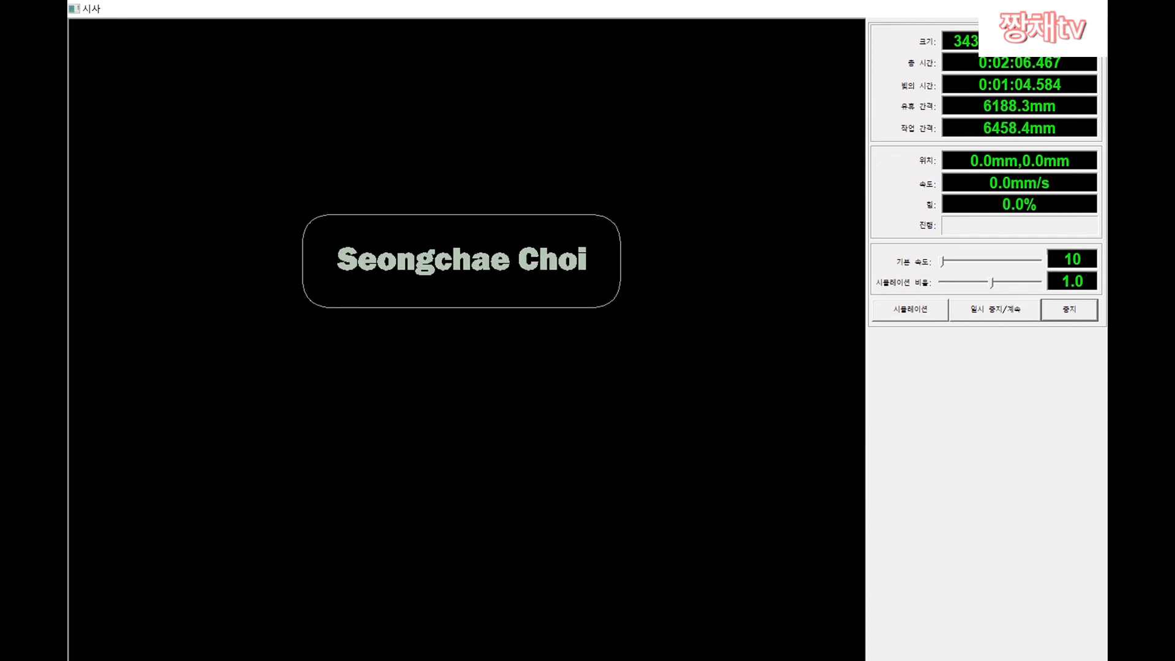
left_click(1092, 9)
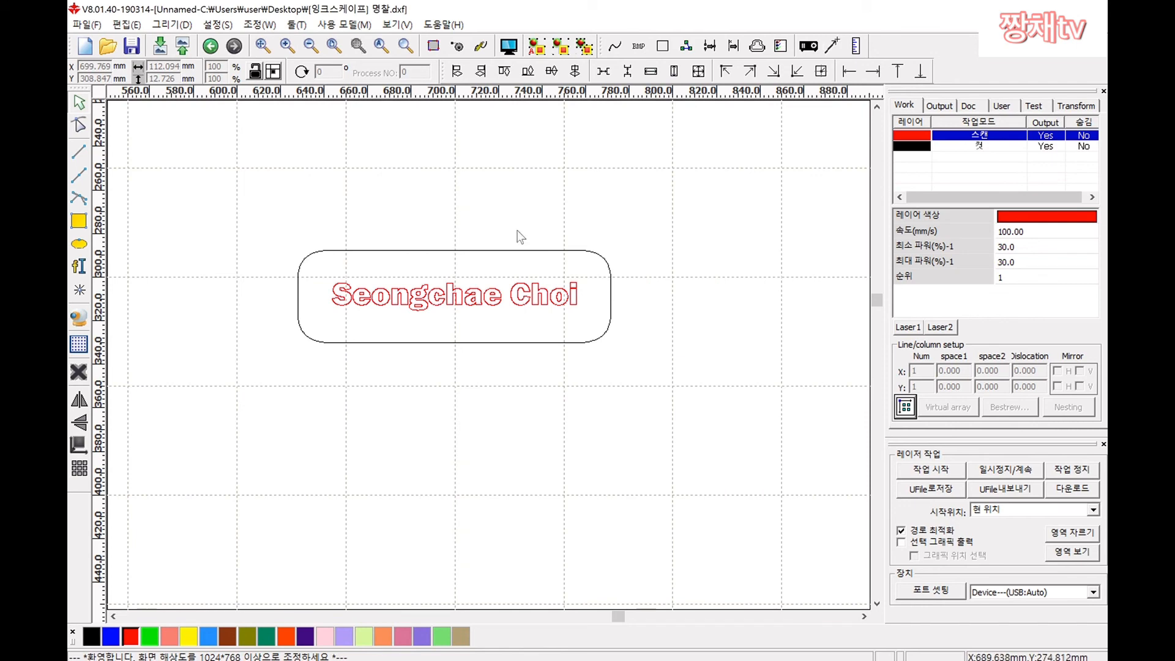
Step: Confirm the red scan layer stays at 100 mm/s and 30% power, then open the File menu
double_click(956, 143)
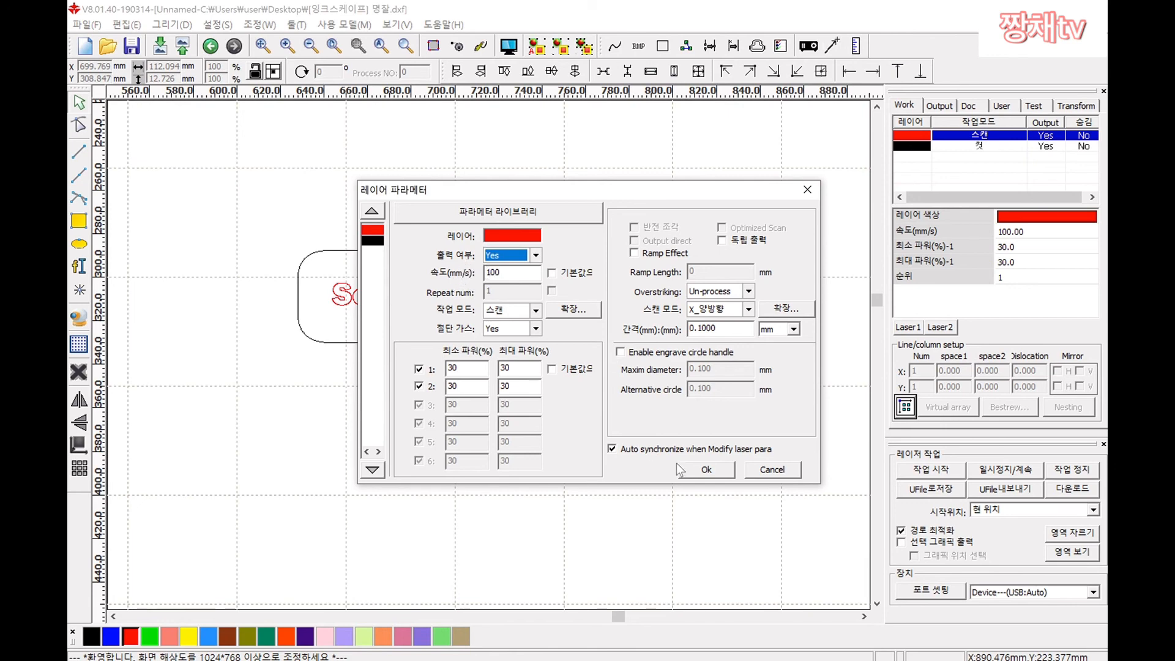
left_click(707, 470)
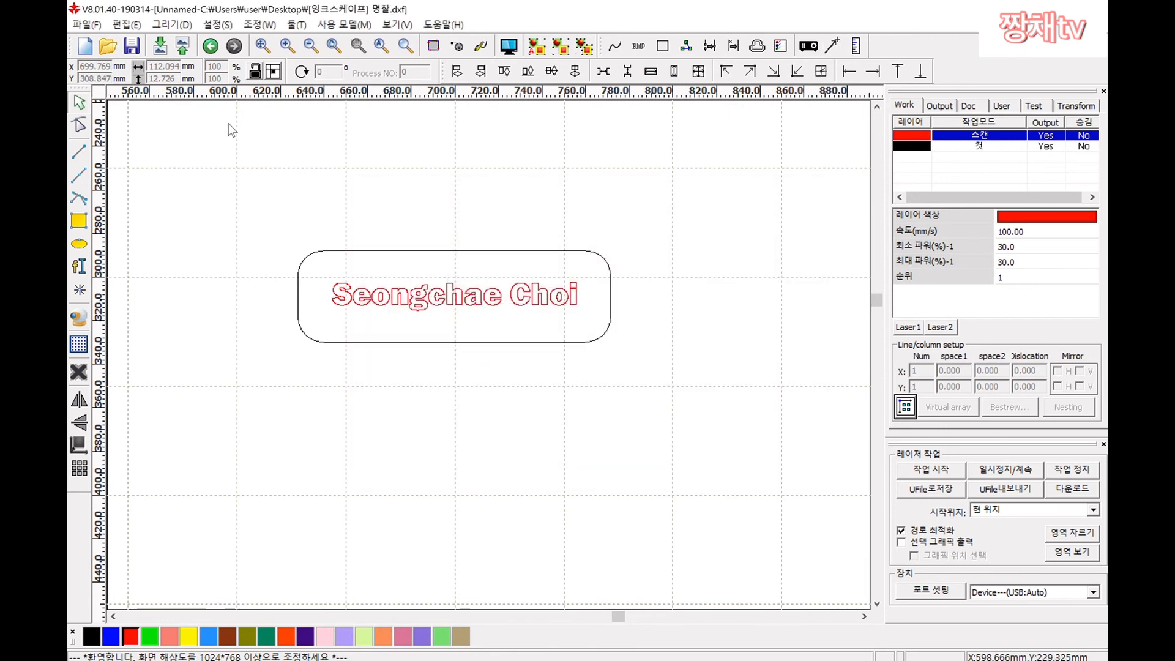
left_click(87, 25)
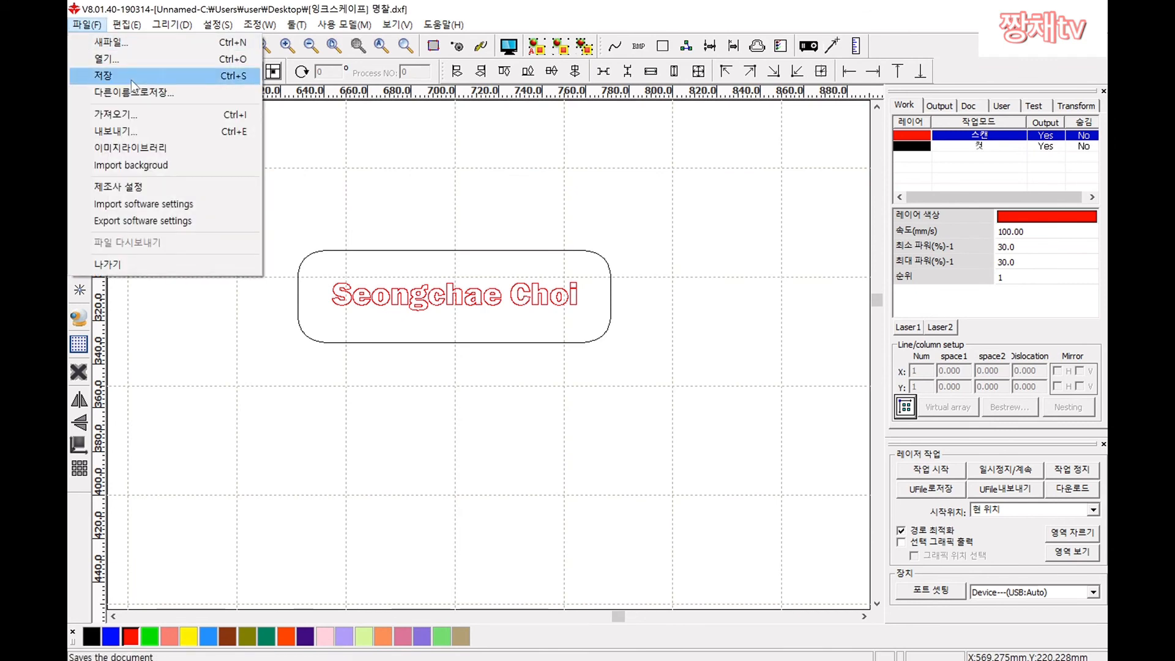
Step: Save the job to the Desktop as the laser file '[rdworks] 명찰.rld'
left_click(126, 92)
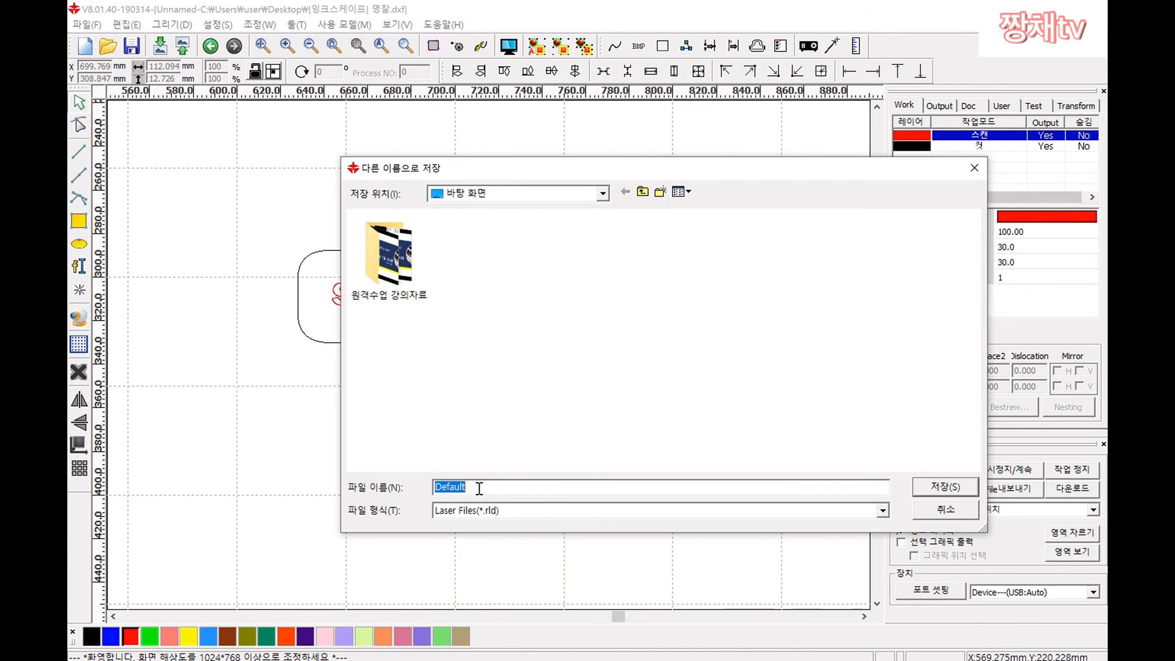
type("[aud자")
key("Home")
key("Delete")
type("[rdw")
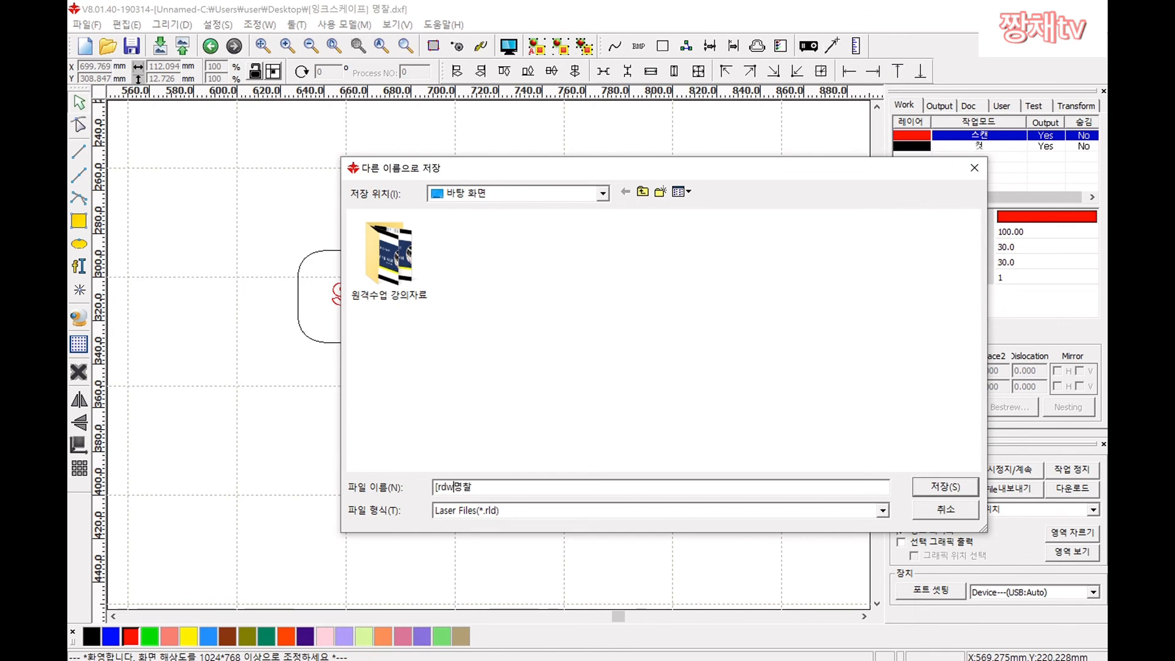
type("orks]")
key("Return")
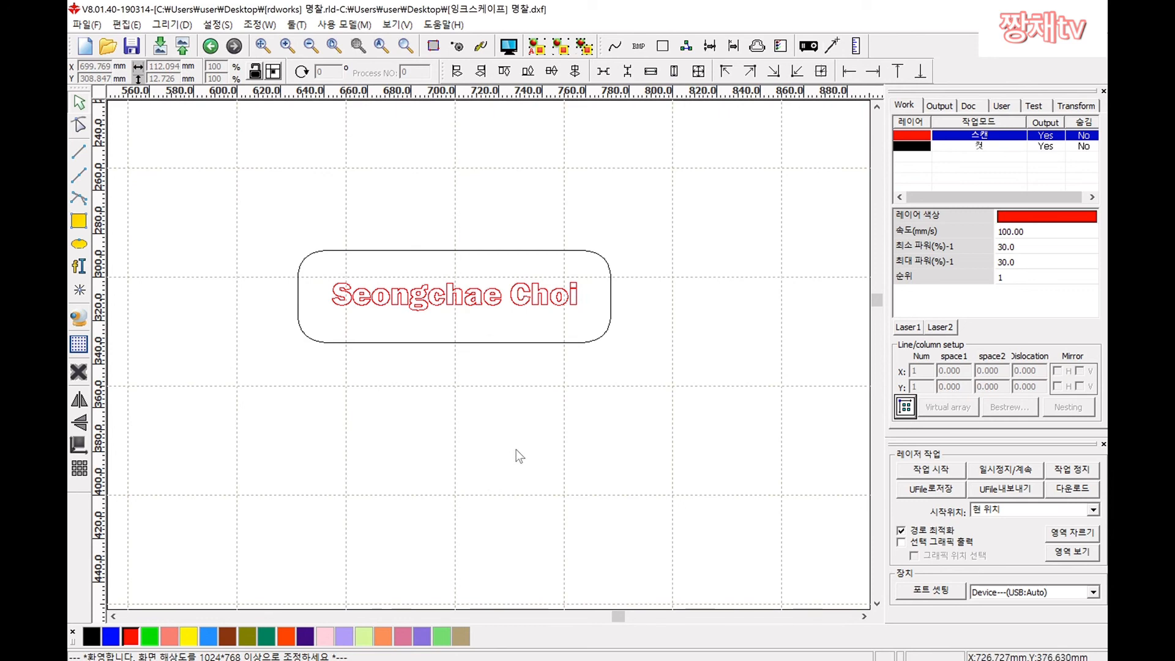
scroll(554, 349, "up", 2)
scroll(528, 347, "down", 2)
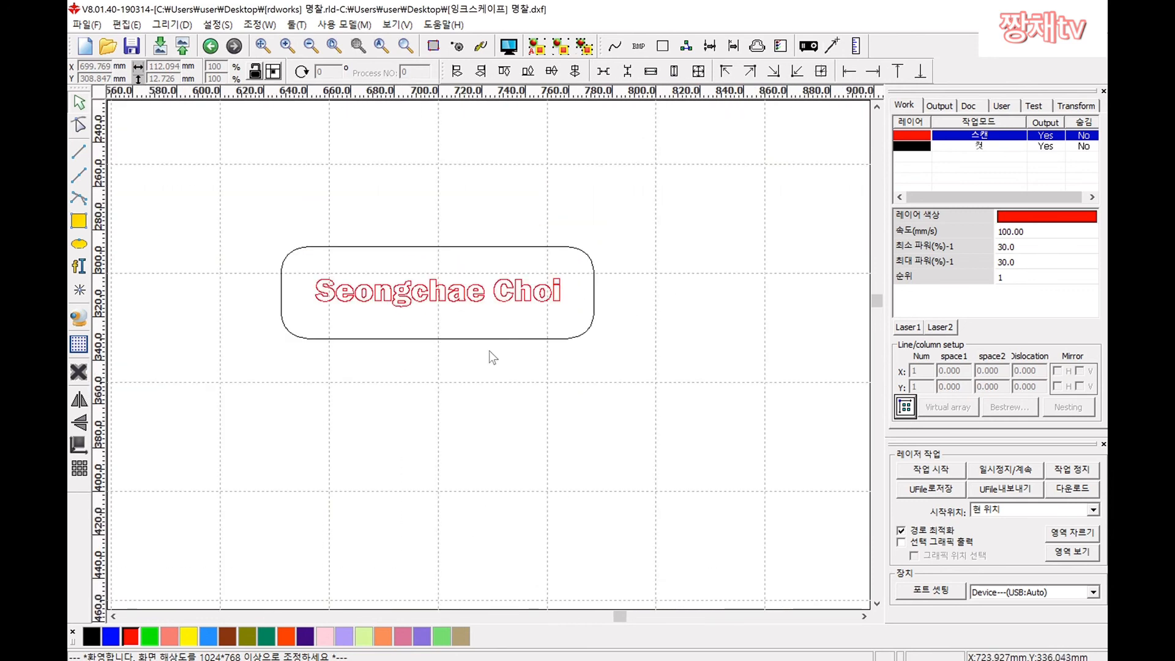
mouse_move(876, 296)
left_mouse_down()
mouse_move(876, 280)
mouse_move(880, 298)
left_mouse_up()
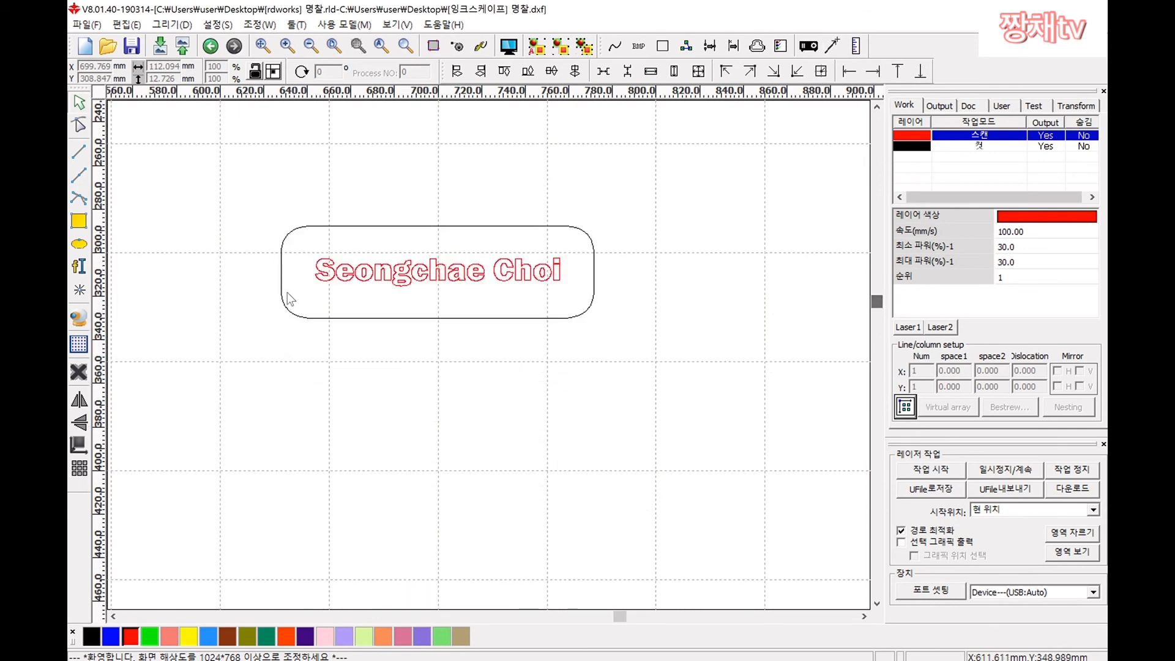